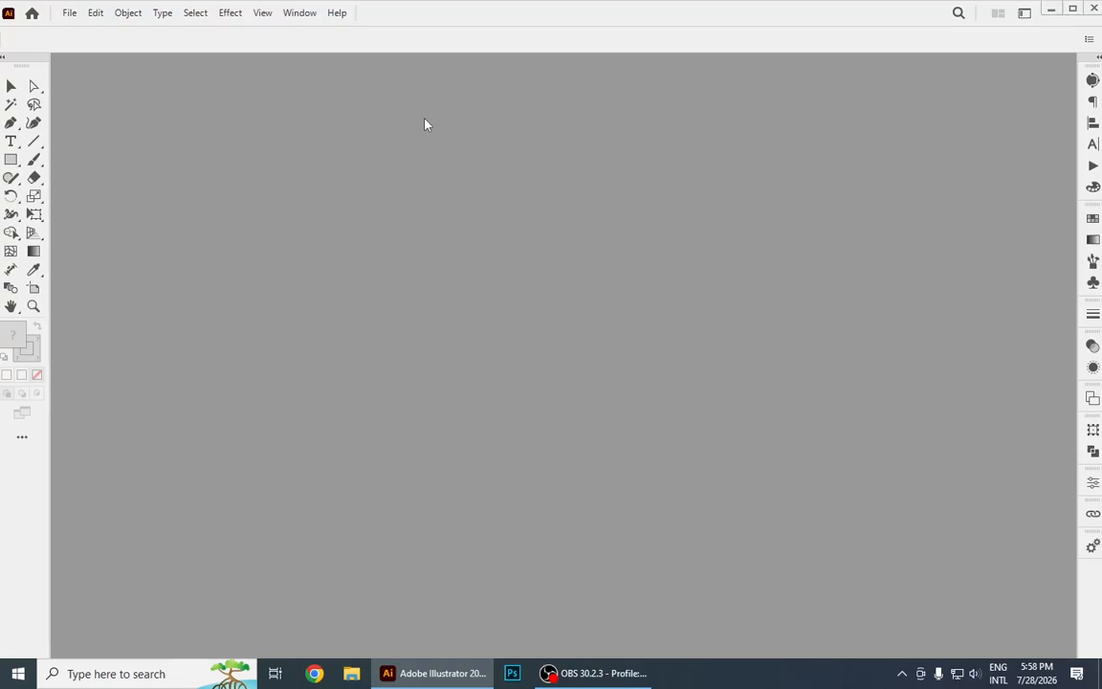
Create a new A4 document in landscape orientation with two artboards.
{"action": "left_click", "coordinate": [67, 14]}
{"action": "left_click", "coordinate": [84, 32]}
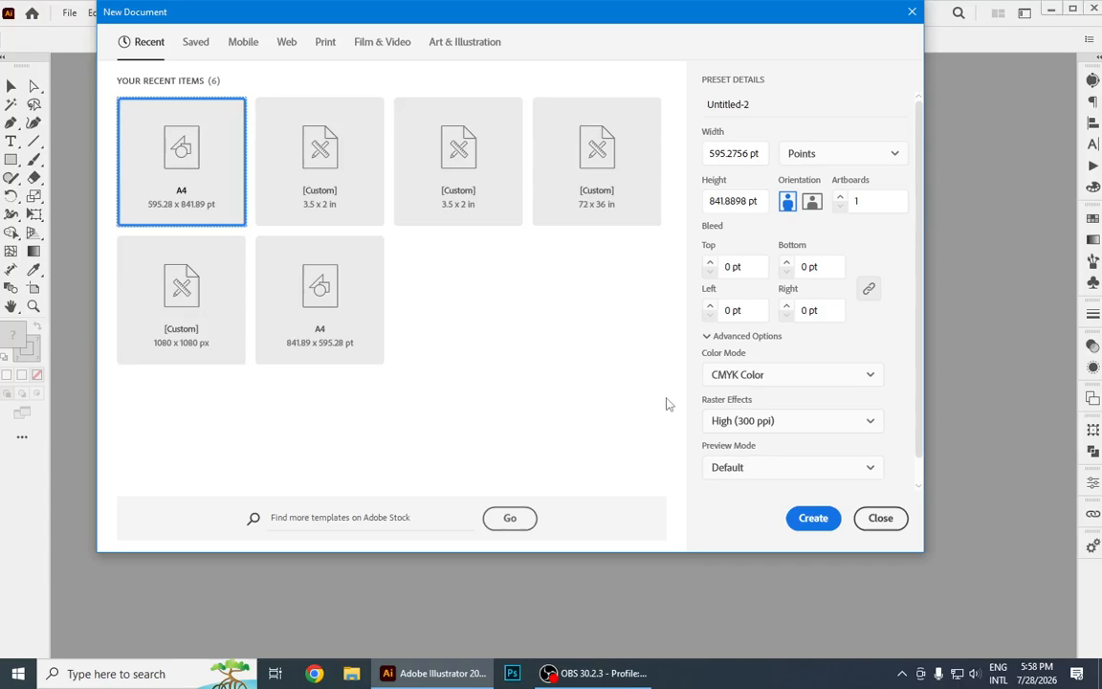
{"action": "left_click", "coordinate": [813, 202]}
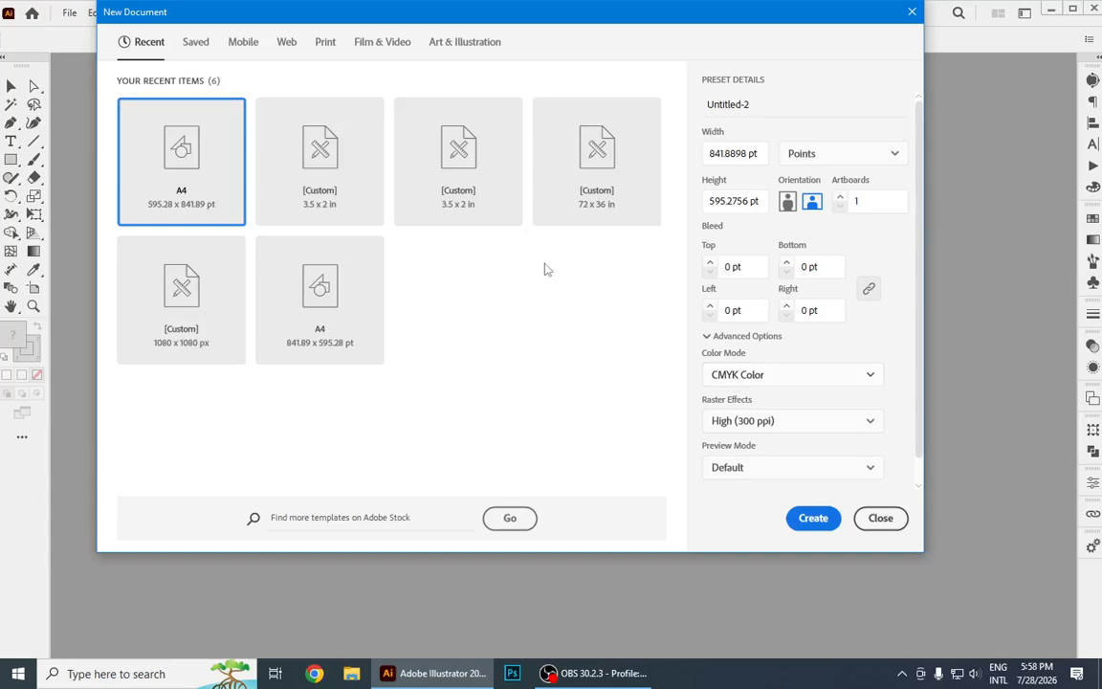
{"action": "left_click", "coordinate": [839, 199]}
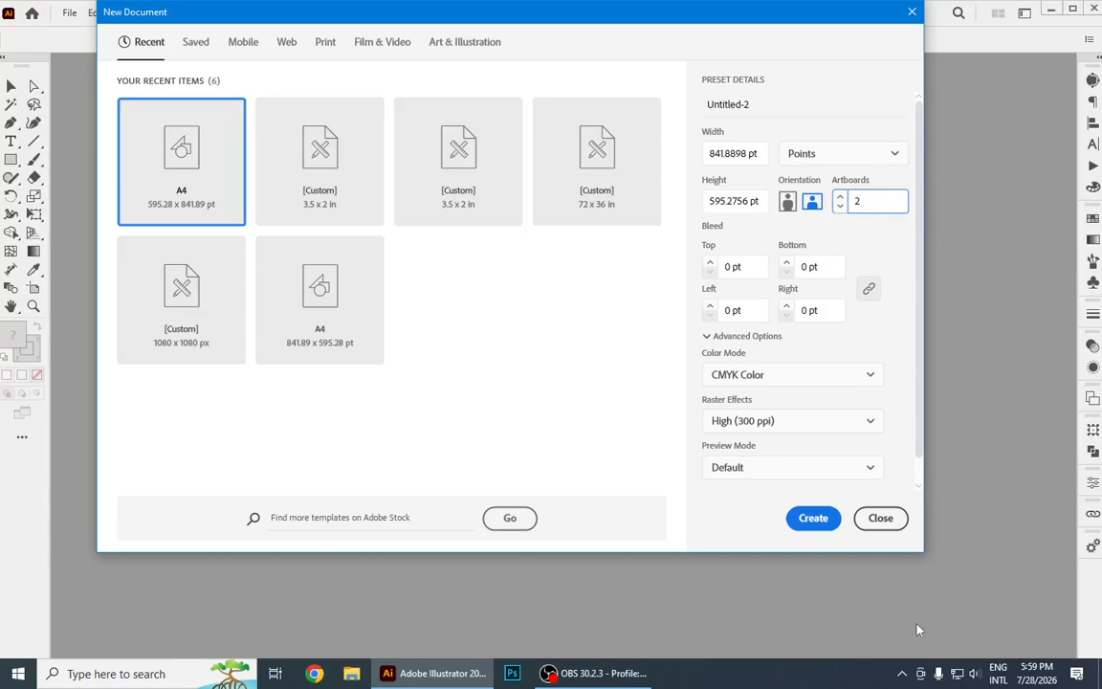
{"action": "left_click", "coordinate": [813, 523]}
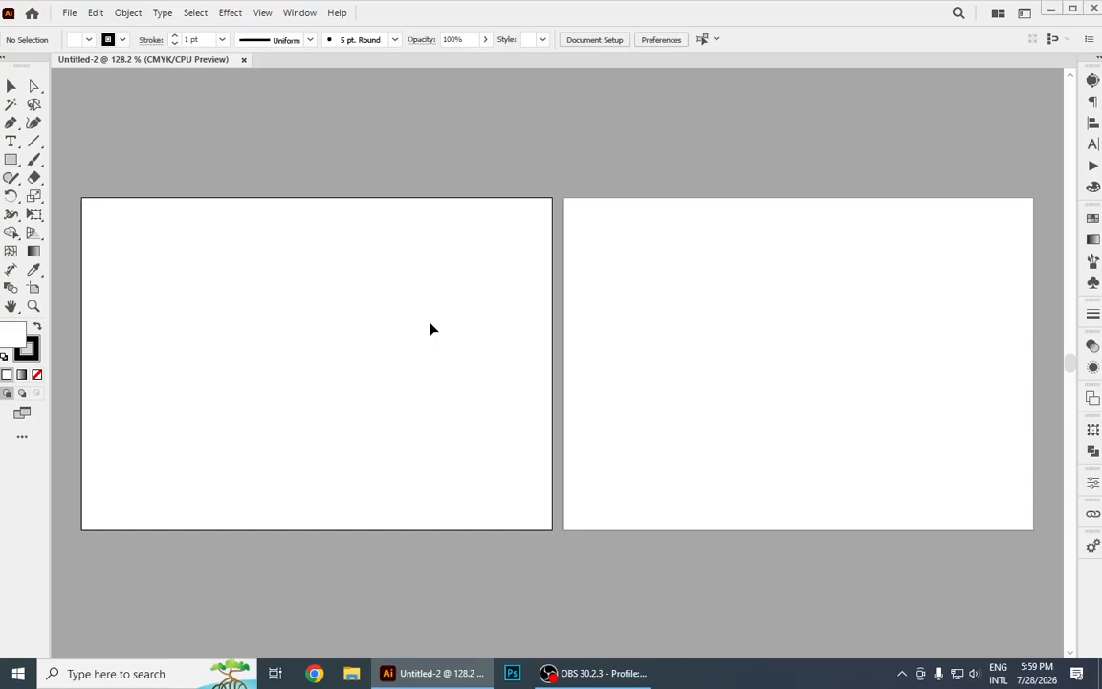
Draw a rectangle covering the whole first artboard and give it a red fill with no stroke.
{"action": "key", "text": "ctrl+0"}
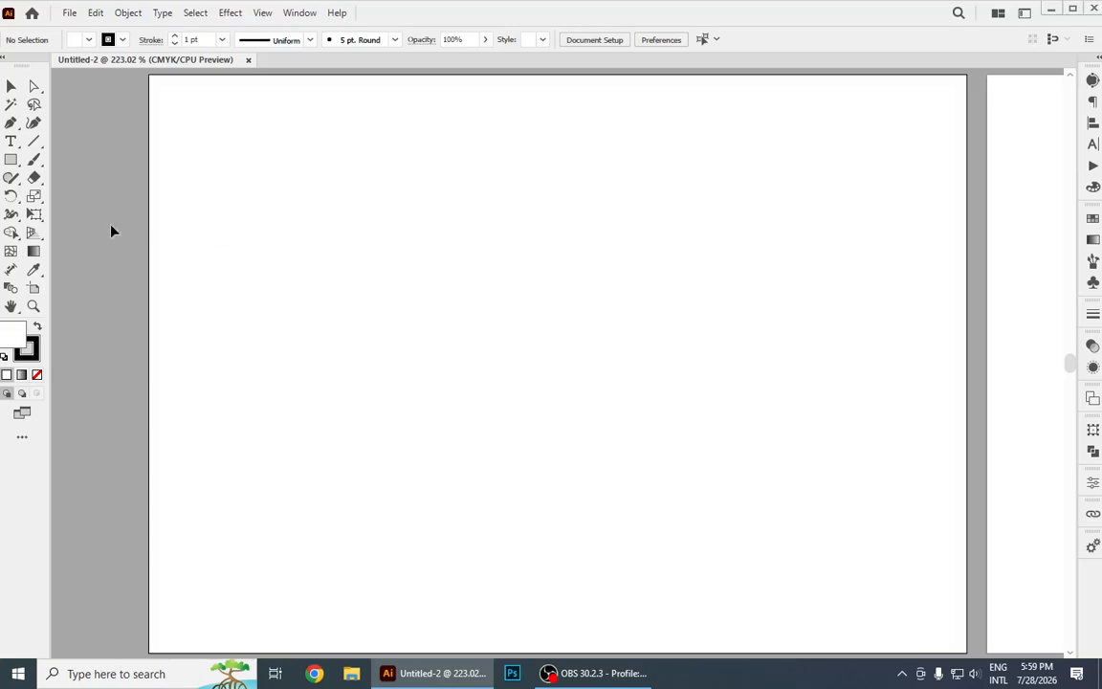
{"action": "left_click", "coordinate": [10, 158]}
{"action": "mouse_move", "coordinate": [149, 74]}
{"action": "left_mouse_down"}
{"action": "mouse_move", "coordinate": [352, 253]}
{"action": "mouse_move", "coordinate": [578, 421]}
{"action": "mouse_move", "coordinate": [968, 652]}
{"action": "left_mouse_up"}
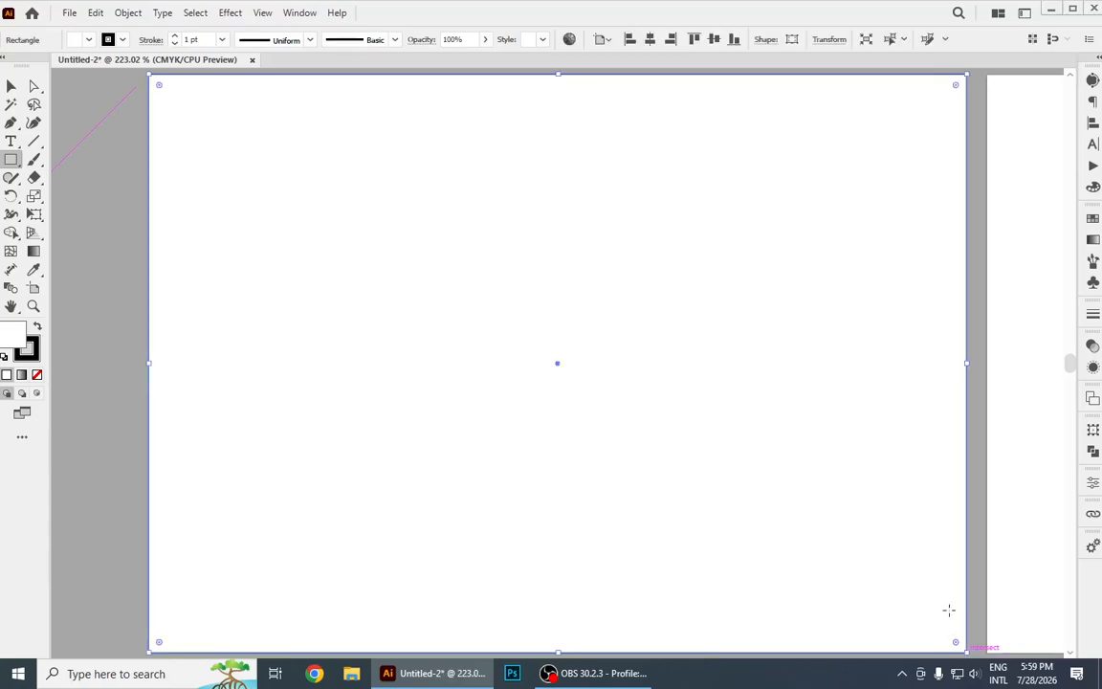
{"action": "left_click", "coordinate": [87, 40]}
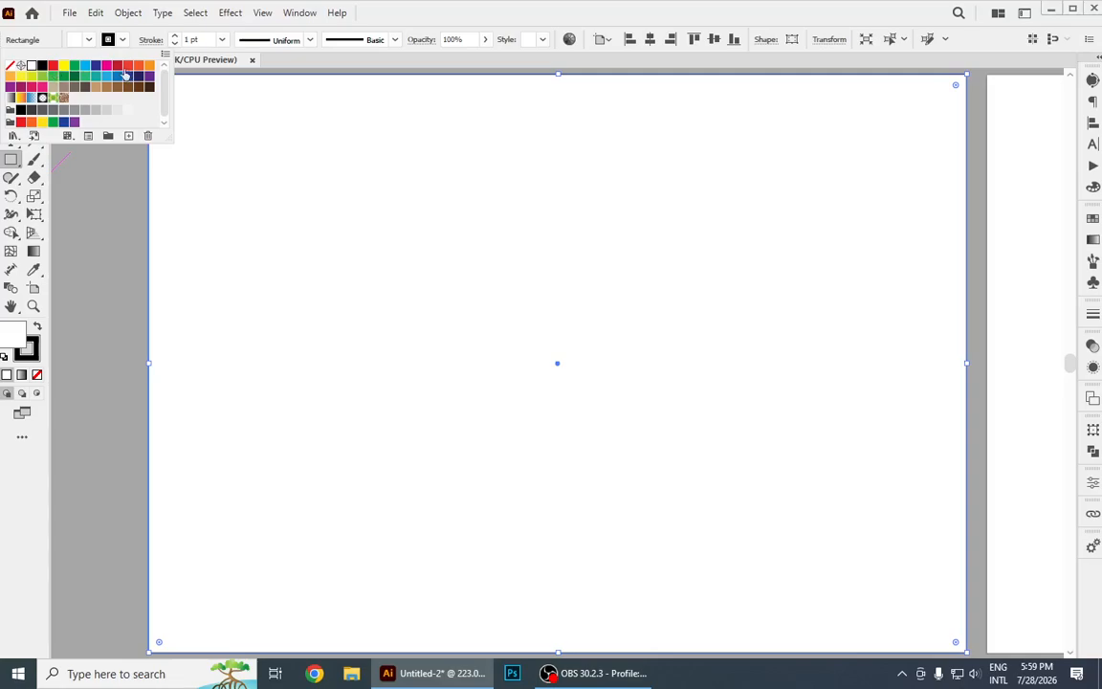
{"action": "left_click", "coordinate": [53, 65]}
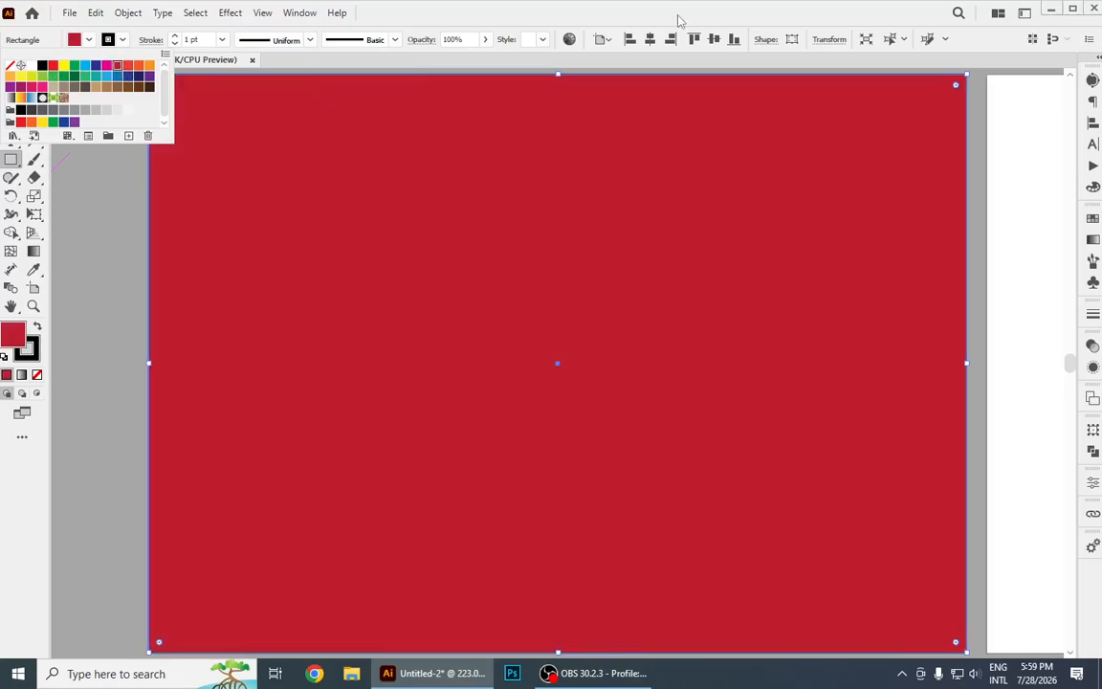
{"action": "left_click", "coordinate": [120, 40]}
{"action": "left_click", "coordinate": [13, 71]}
{"action": "left_click", "coordinate": [119, 172]}
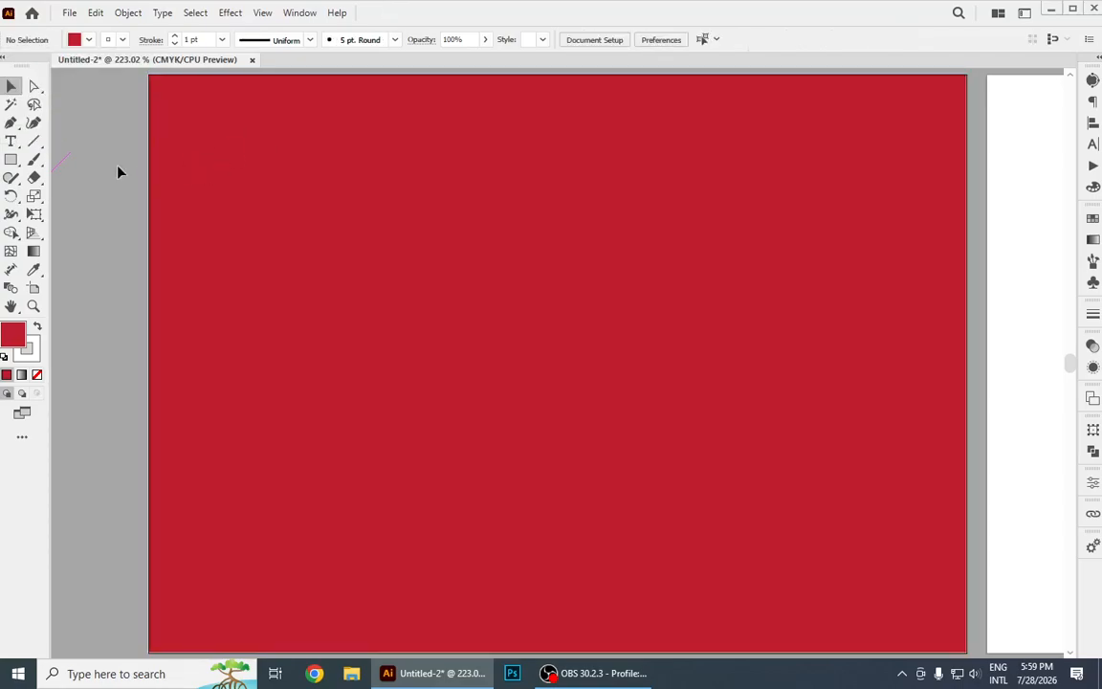
Split the red rectangle into a grid of 1 row and 3 columns.
{"action": "left_click_drag", "start_coordinate": [644, 211], "coordinate": [654, 285]}
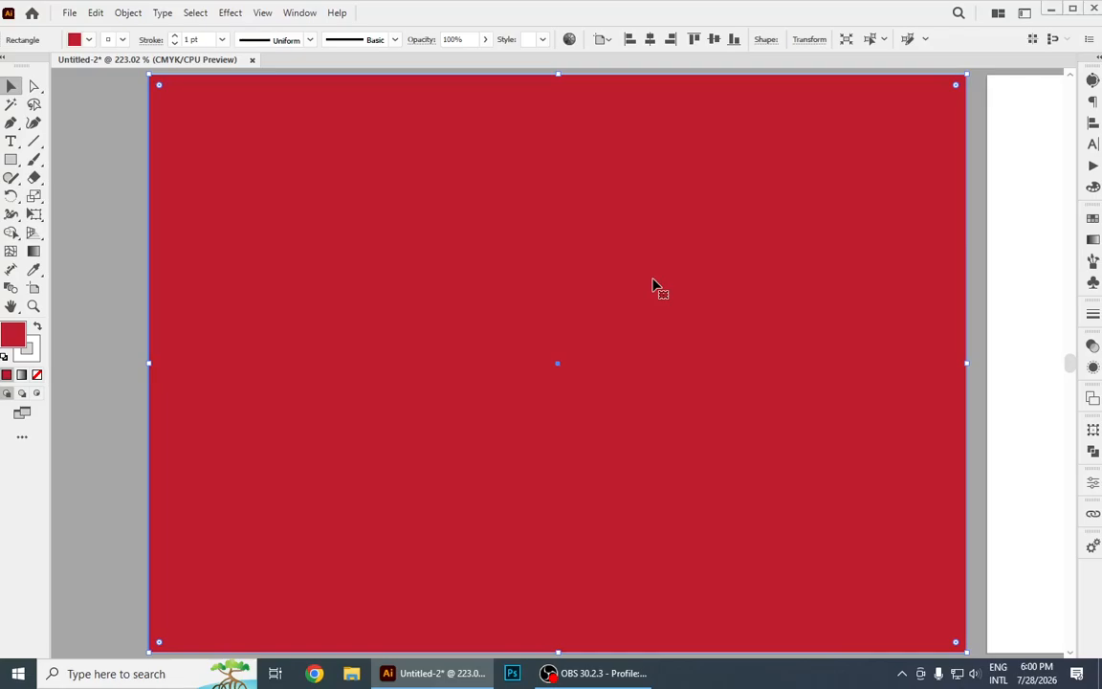
{"action": "left_click", "coordinate": [129, 13]}
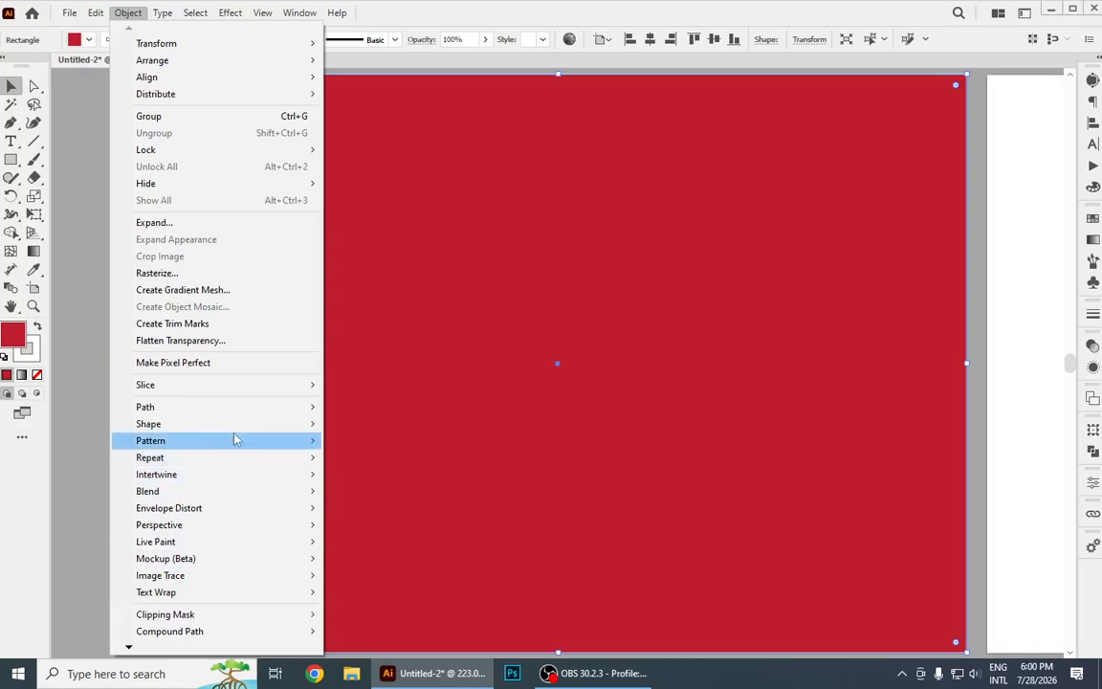
{"action": "mouse_move", "coordinate": [234, 413]}
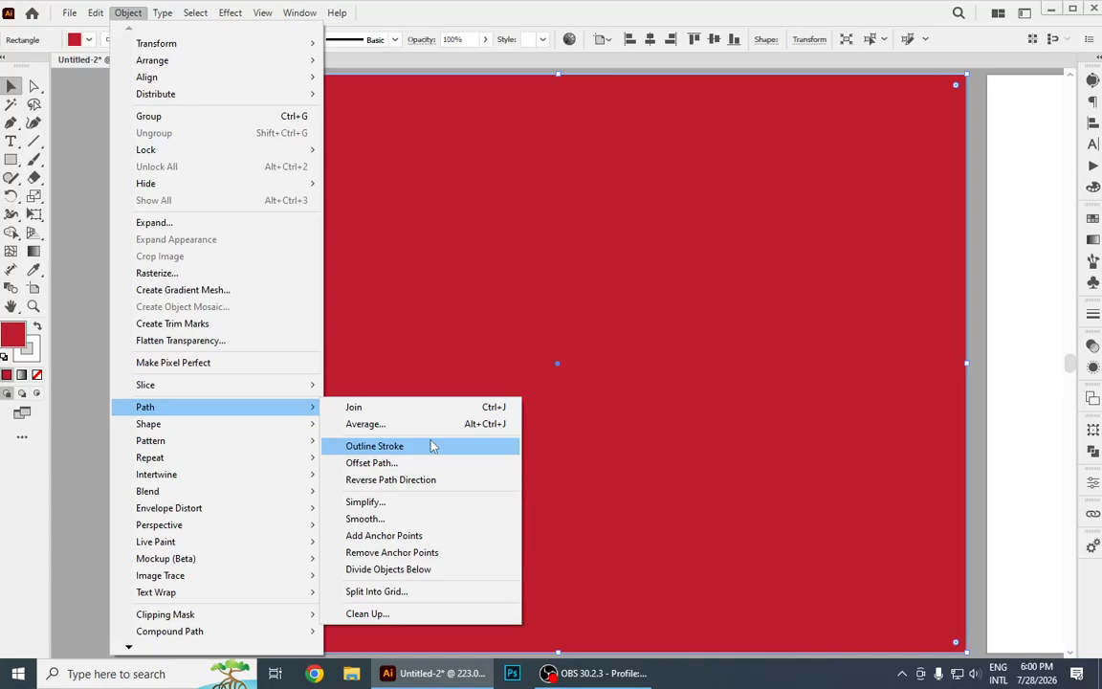
{"action": "left_click", "coordinate": [376, 596]}
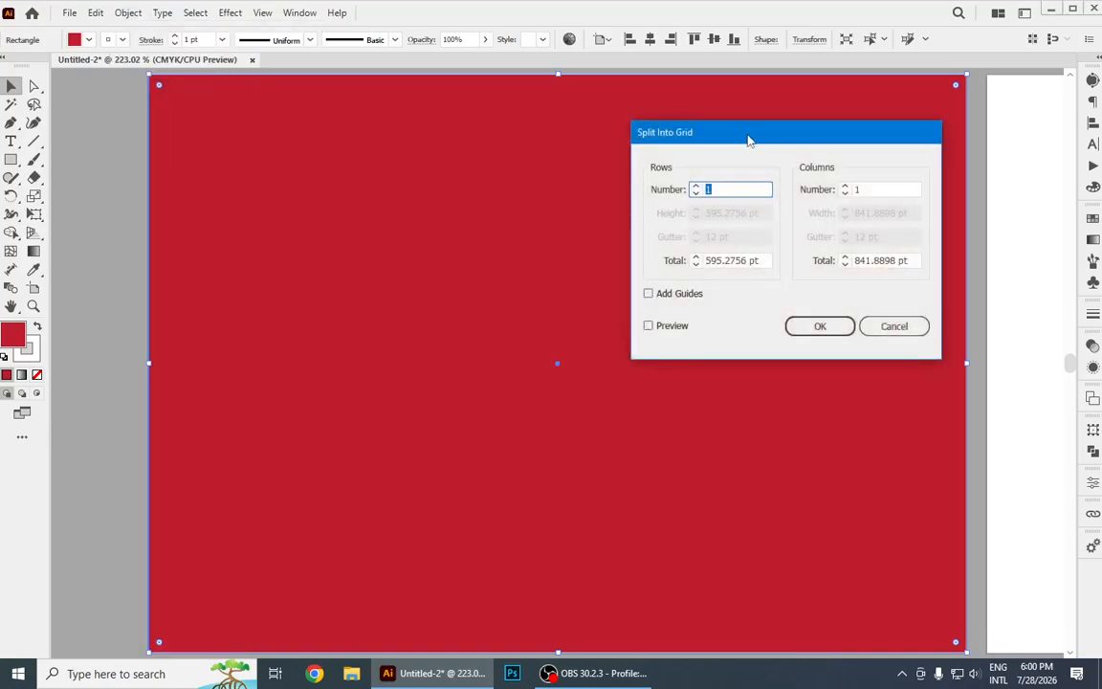
{"action": "left_click_drag", "start_coordinate": [675, 129], "coordinate": [733, 176]}
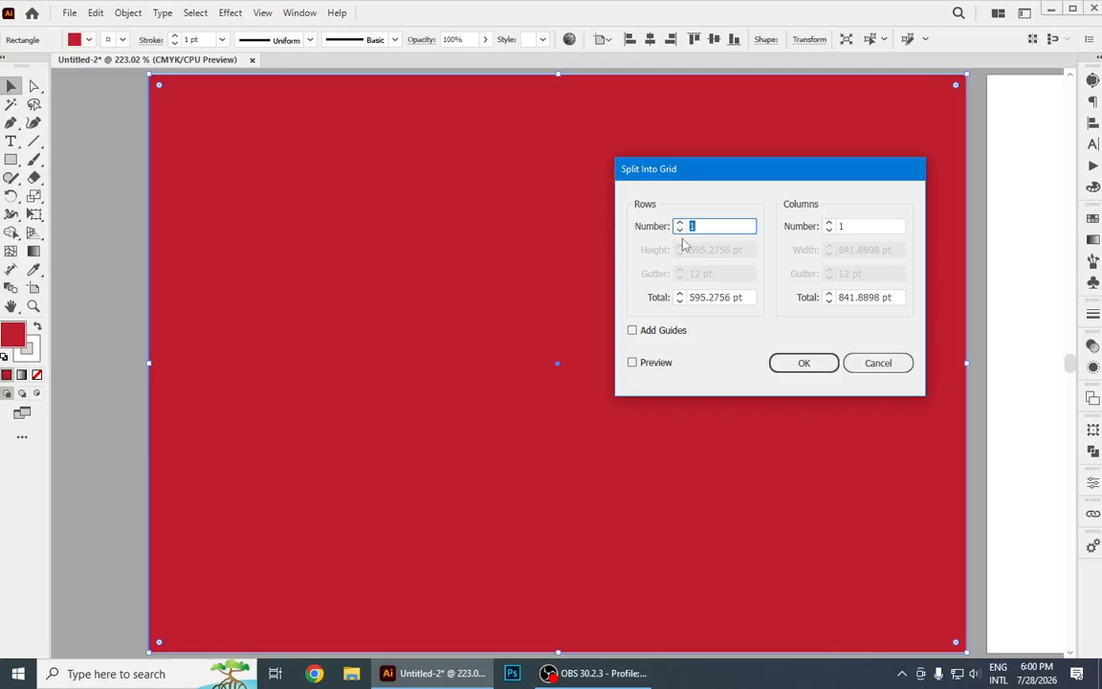
{"action": "double_click", "coordinate": [834, 226]}
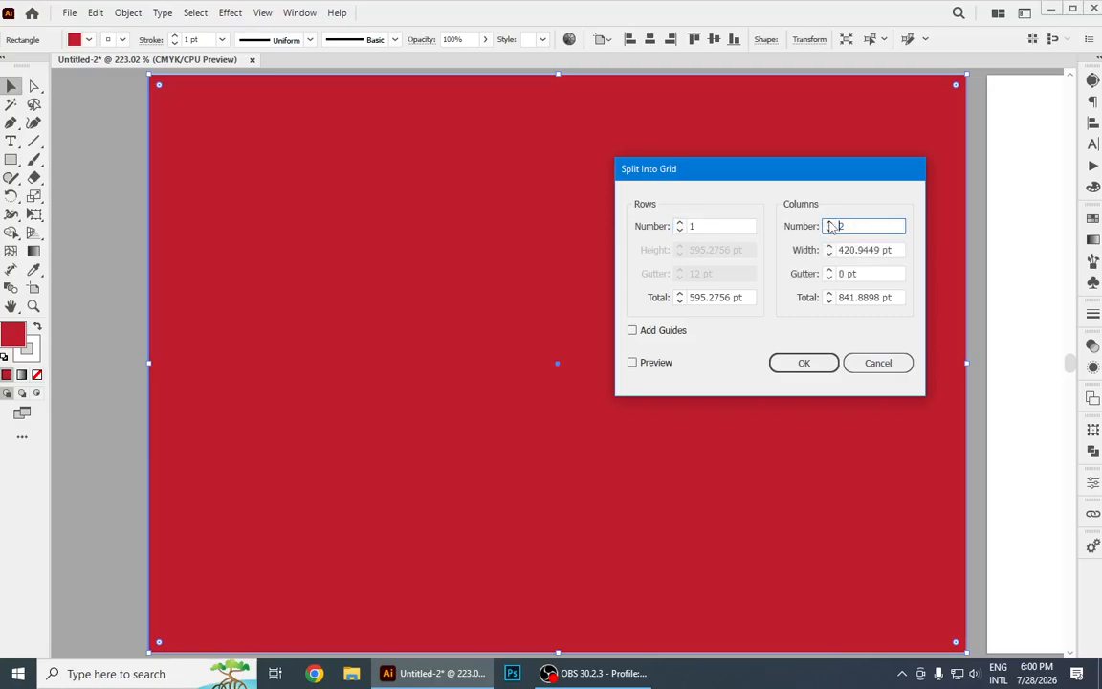
{"action": "type", "text": "3"}
{"action": "left_click", "coordinate": [634, 363]}
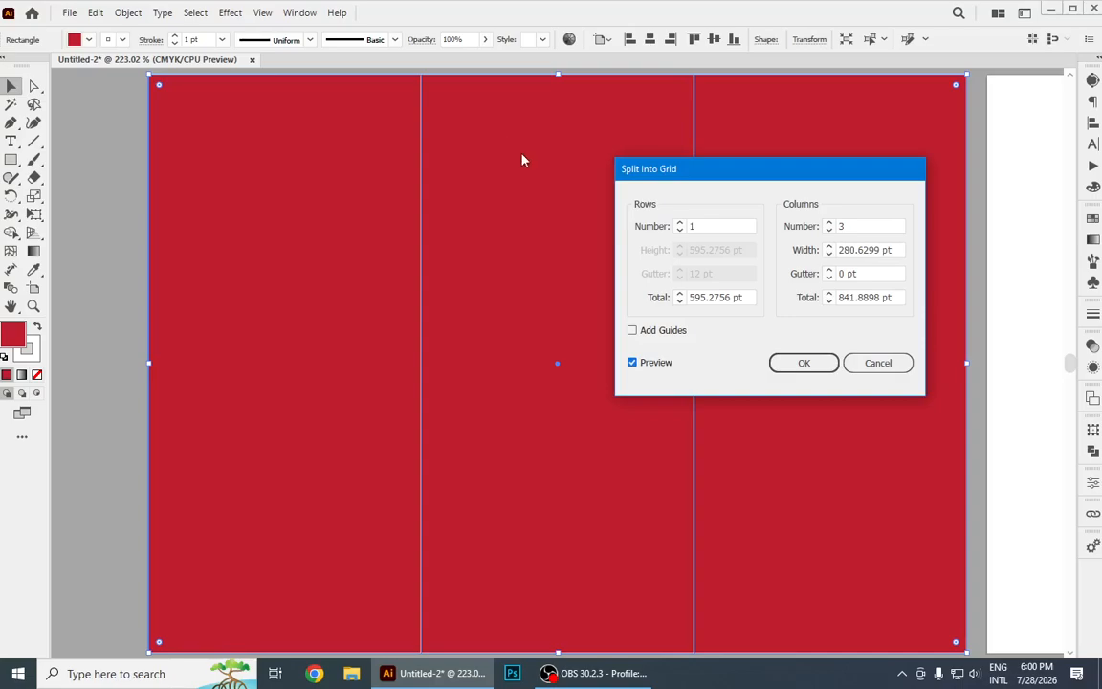
{"action": "left_click", "coordinate": [794, 367]}
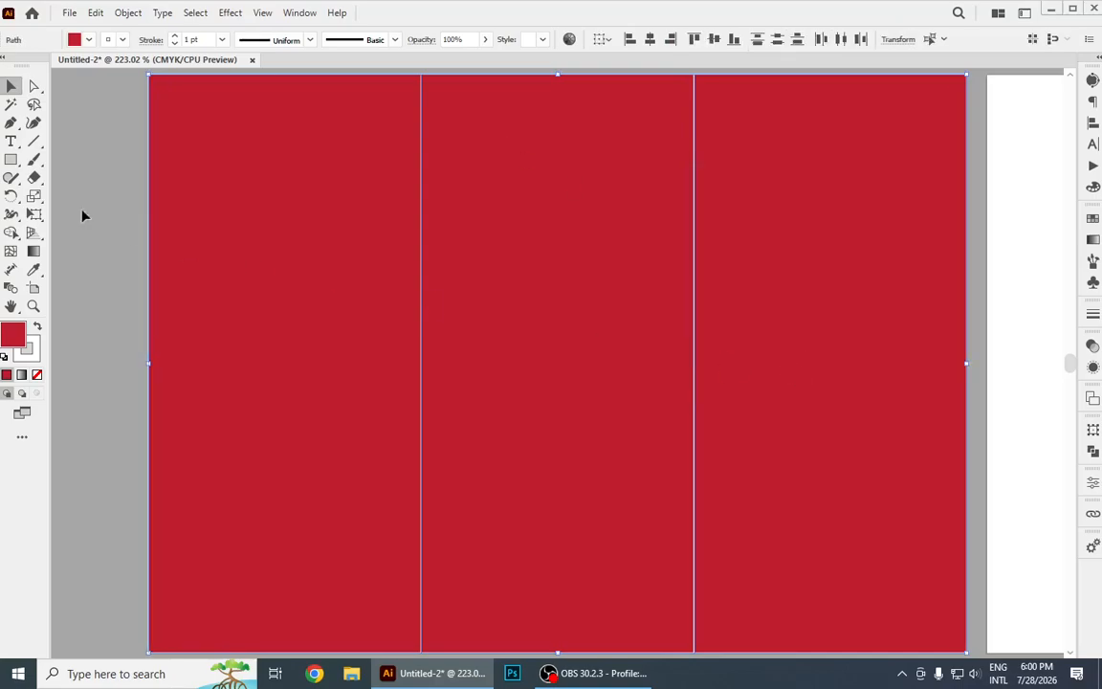
{"action": "left_click", "coordinate": [33, 140]}
{"action": "left_click_drag", "start_coordinate": [291, 205], "coordinate": [172, 226]}
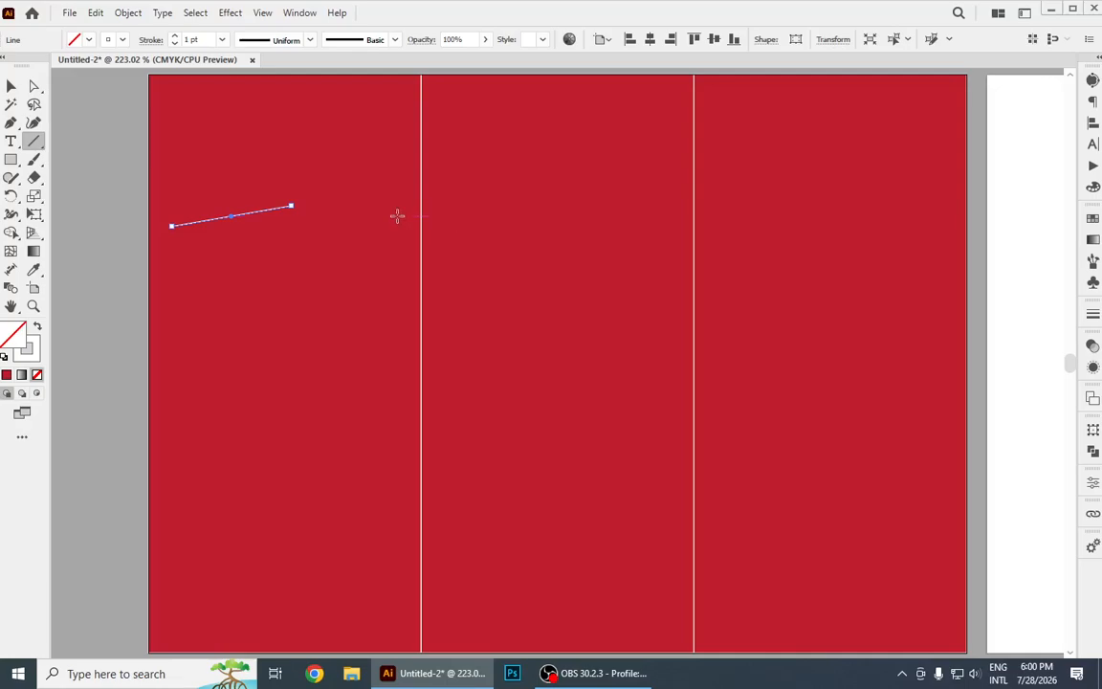
{"action": "left_click", "coordinate": [10, 87]}
{"action": "key", "text": "ctrl+z"}
{"action": "left_click_drag", "start_coordinate": [260, 187], "coordinate": [117, 201]}
{"action": "key", "text": "ctrl+z"}
{"action": "left_click", "coordinate": [993, 226]}
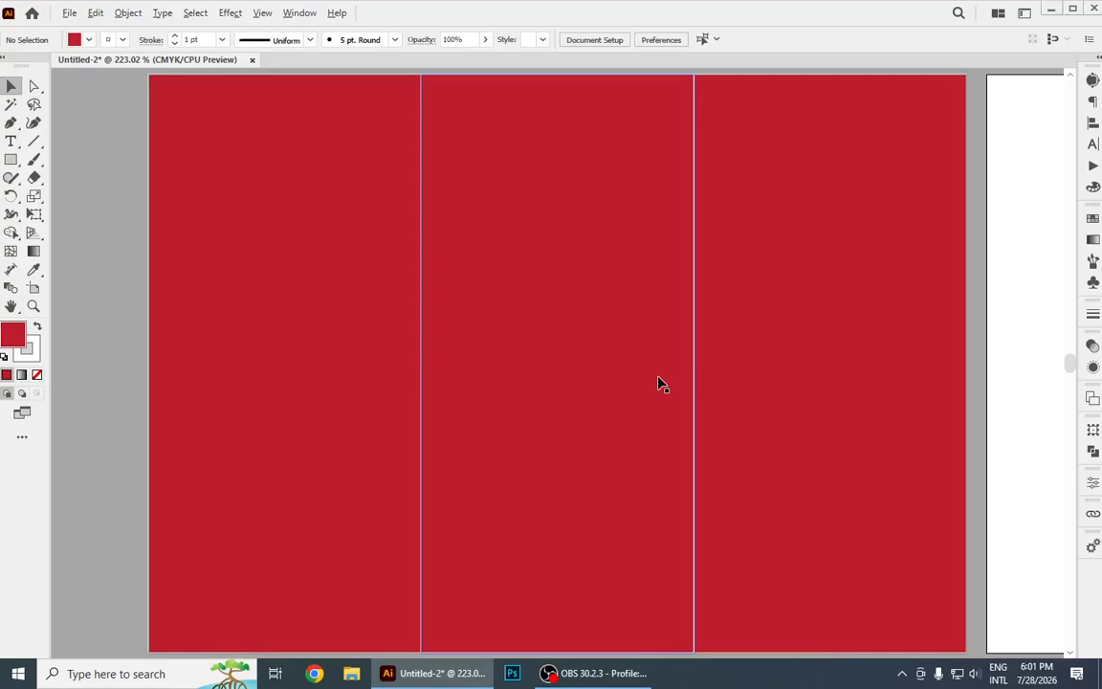
Move the three red panels apart from each other and undo all three moves.
{"action": "scroll", "coordinate": [660, 383], "scroll_direction": "down", "scroll_amount": 1}
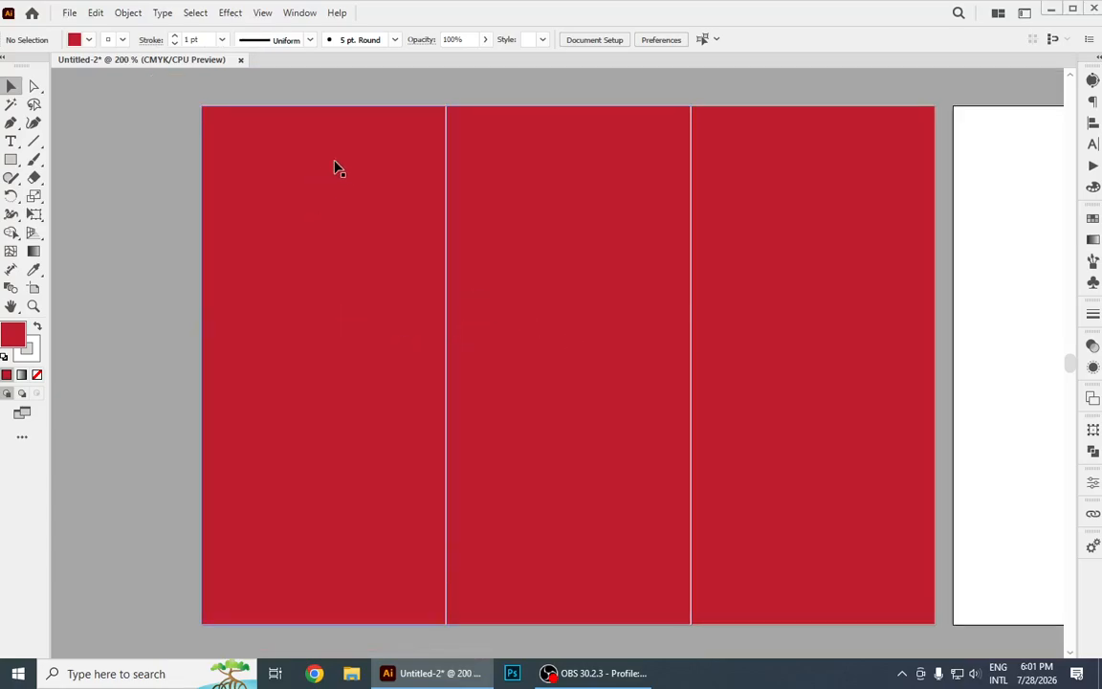
{"action": "left_click_drag", "start_coordinate": [371, 236], "coordinate": [268, 254]}
{"action": "left_click_drag", "start_coordinate": [818, 281], "coordinate": [959, 346]}
{"action": "left_click_drag", "start_coordinate": [588, 273], "coordinate": [655, 358]}
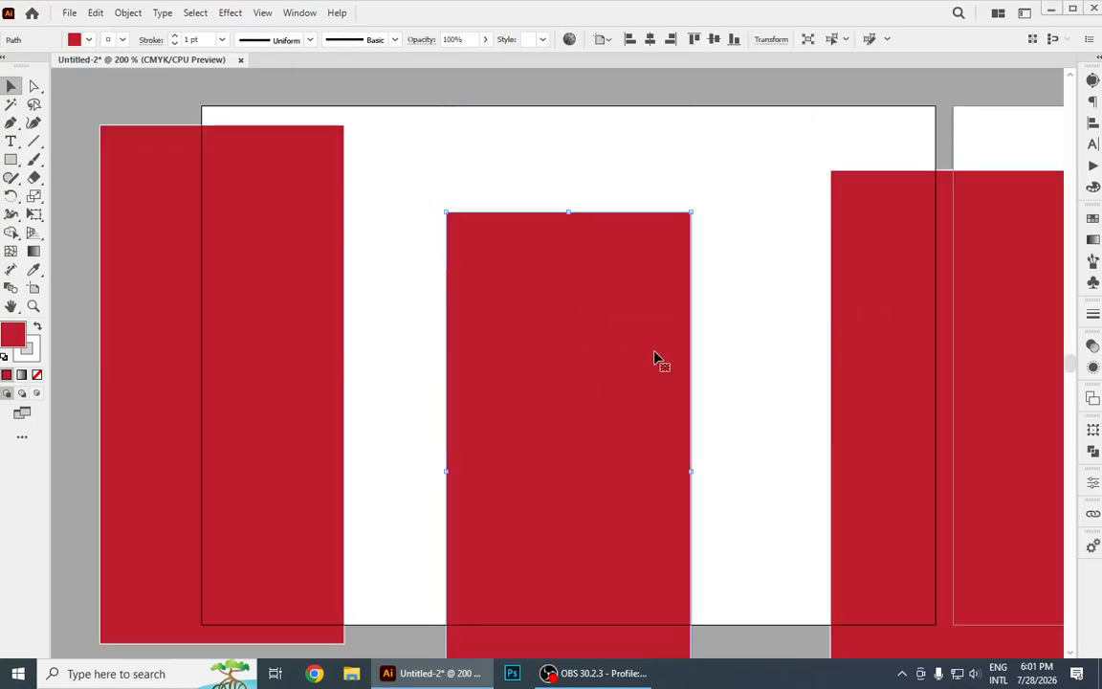
{"action": "key", "text": "ctrl+z"}
{"action": "key", "text": "ctrl+z"}
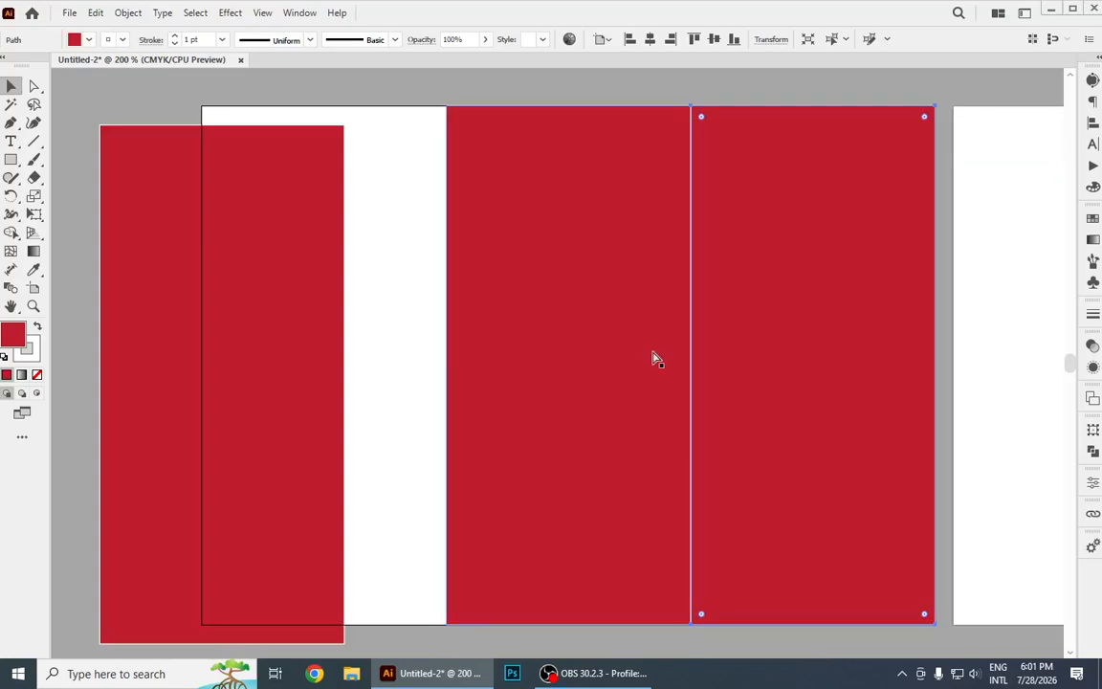
{"action": "key", "text": "ctrl+z"}
{"action": "left_click", "coordinate": [149, 178]}
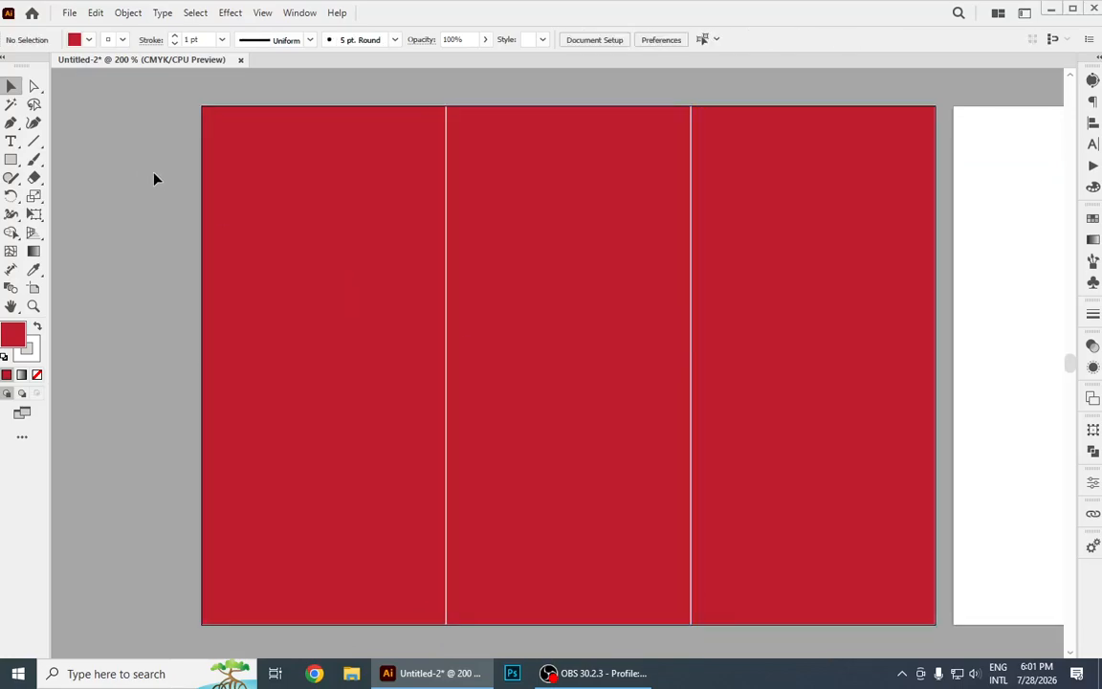
{"action": "left_click", "coordinate": [340, 196]}
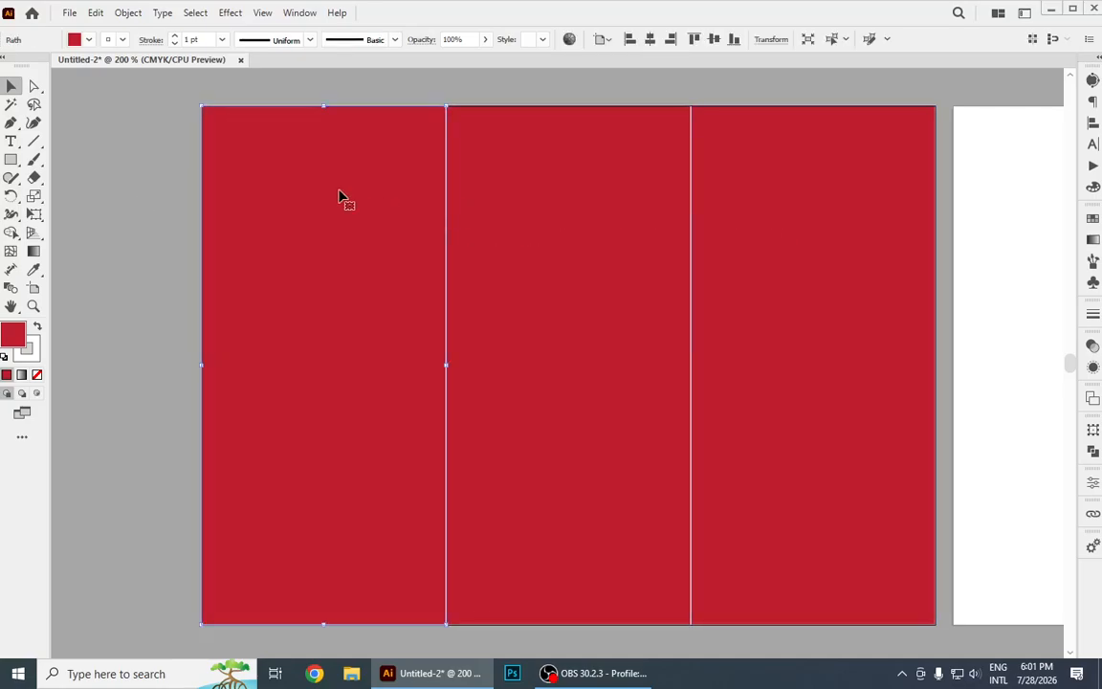
{"action": "left_click", "coordinate": [543, 202]}
{"action": "left_click", "coordinate": [806, 219]}
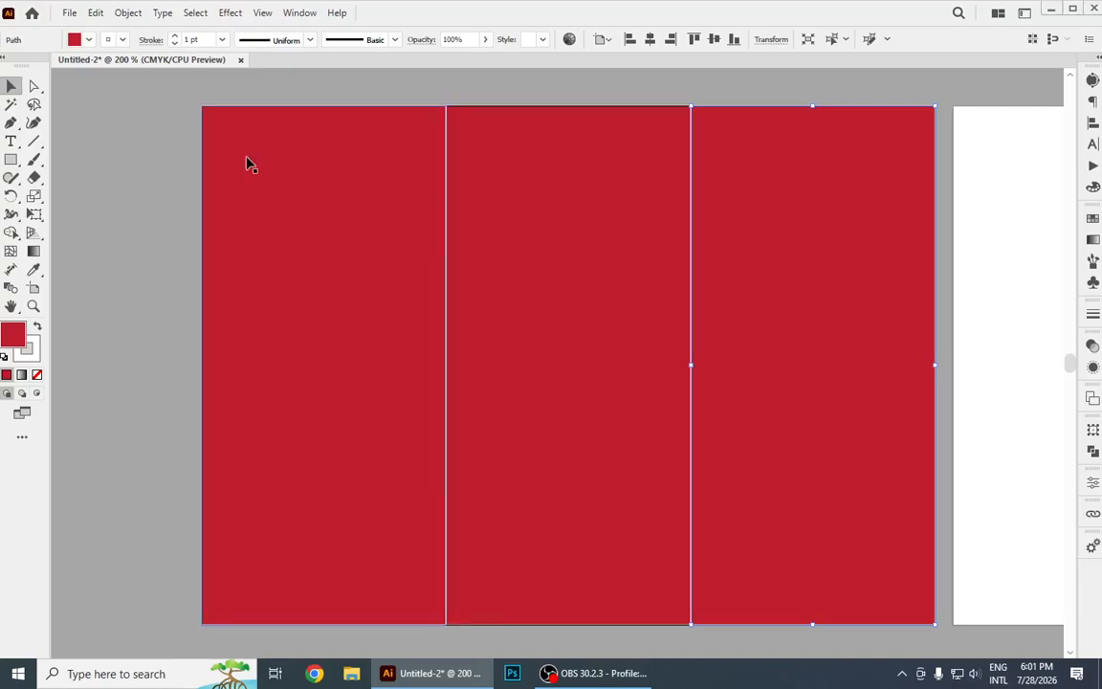
{"action": "left_click", "coordinate": [325, 228]}
{"action": "left_click", "coordinate": [495, 223]}
{"action": "left_click", "coordinate": [755, 215]}
Start an Offset Path on all three red panels and preview it with an offset of 0.5 in.
{"action": "mouse_move", "coordinate": [185, 109]}
{"action": "left_mouse_down"}
{"action": "mouse_move", "coordinate": [789, 408]}
{"action": "mouse_move", "coordinate": [800, 396]}
{"action": "left_mouse_up"}
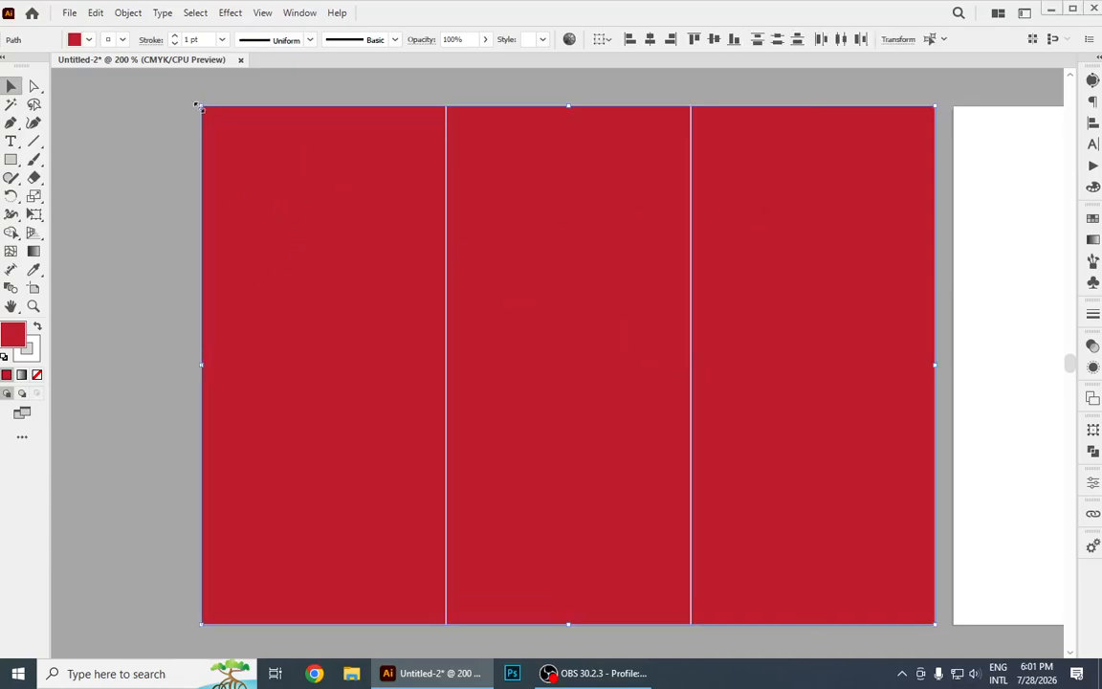
{"action": "left_click", "coordinate": [128, 13]}
{"action": "mouse_move", "coordinate": [214, 408]}
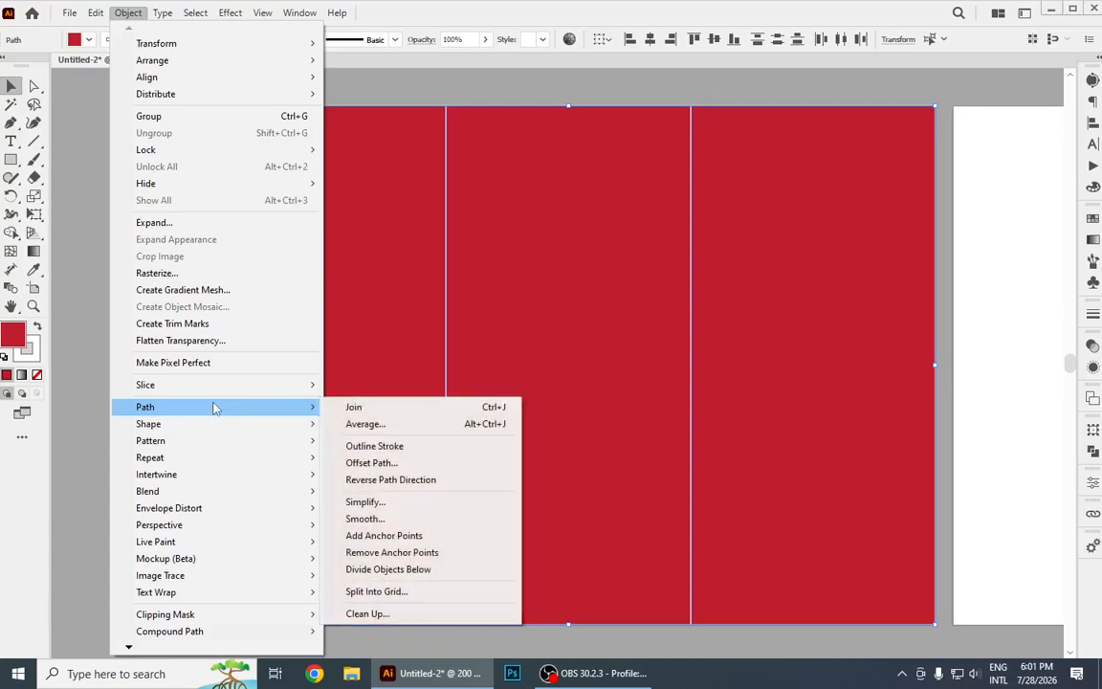
{"action": "left_click", "coordinate": [377, 463]}
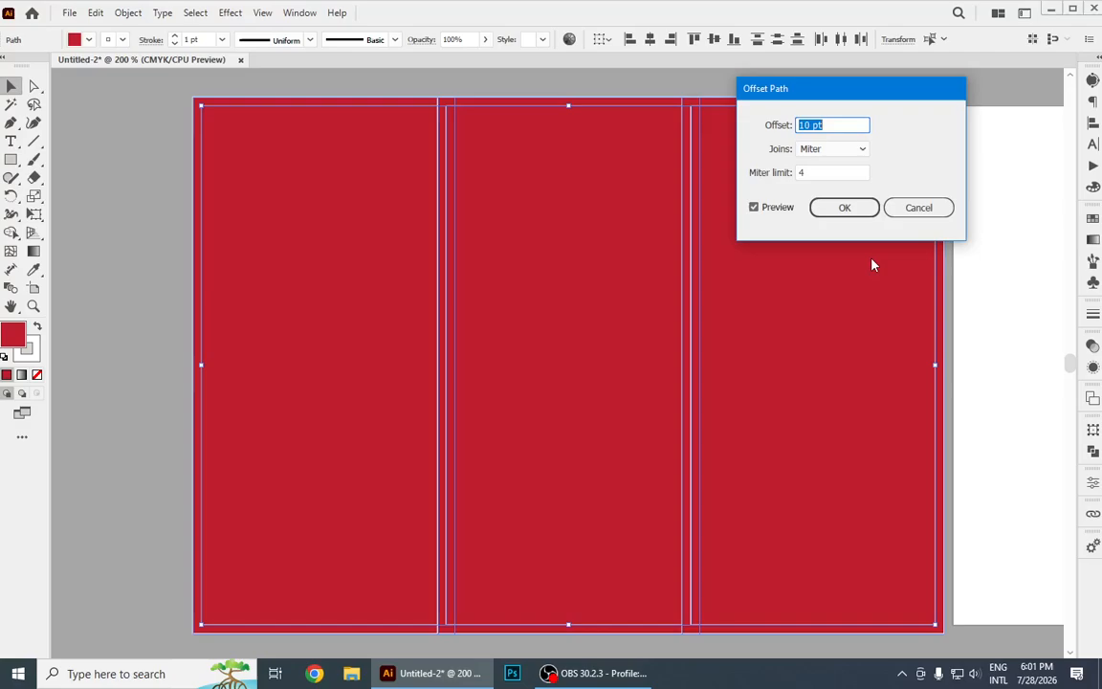
{"action": "type", "text": "0.5in"}
{"action": "key", "text": "Tab"}
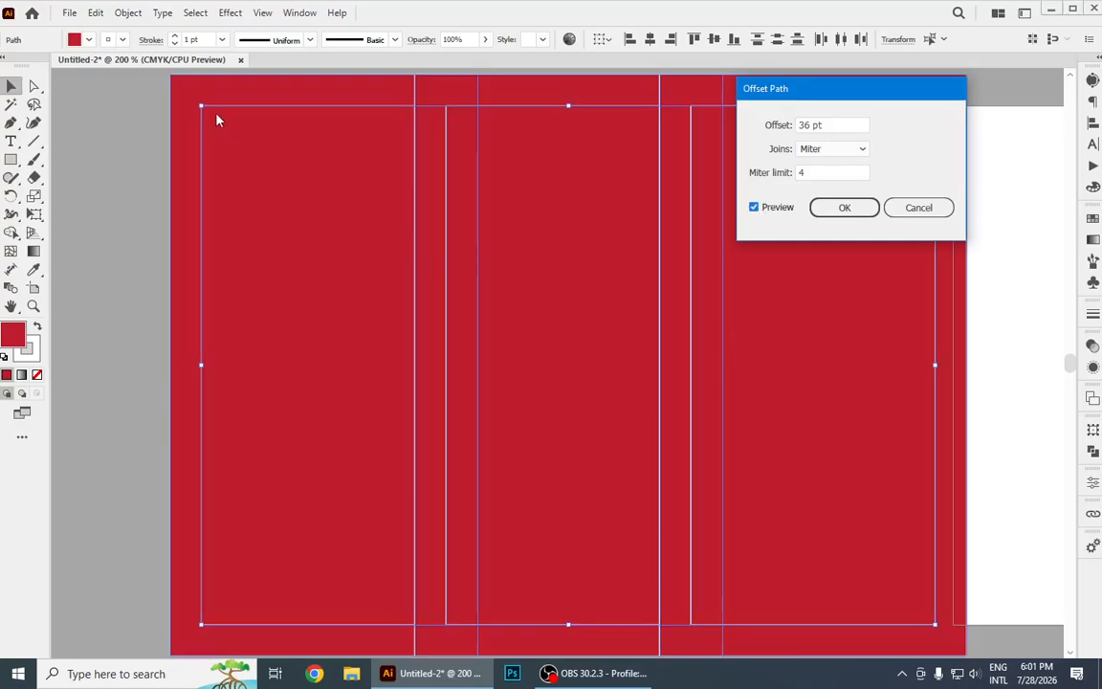
Set the path offset to -18 pt and apply it to create an inset rectangle inside each panel.
{"action": "left_click", "coordinate": [809, 126]}
{"action": "key", "text": "Down"}
{"action": "key", "text": "Down"}
{"action": "key", "text": "Down"}
{"action": "key", "text": "Down"}
{"action": "key", "text": "Down"}
{"action": "key", "text": "Down"}
{"action": "key", "text": "Down"}
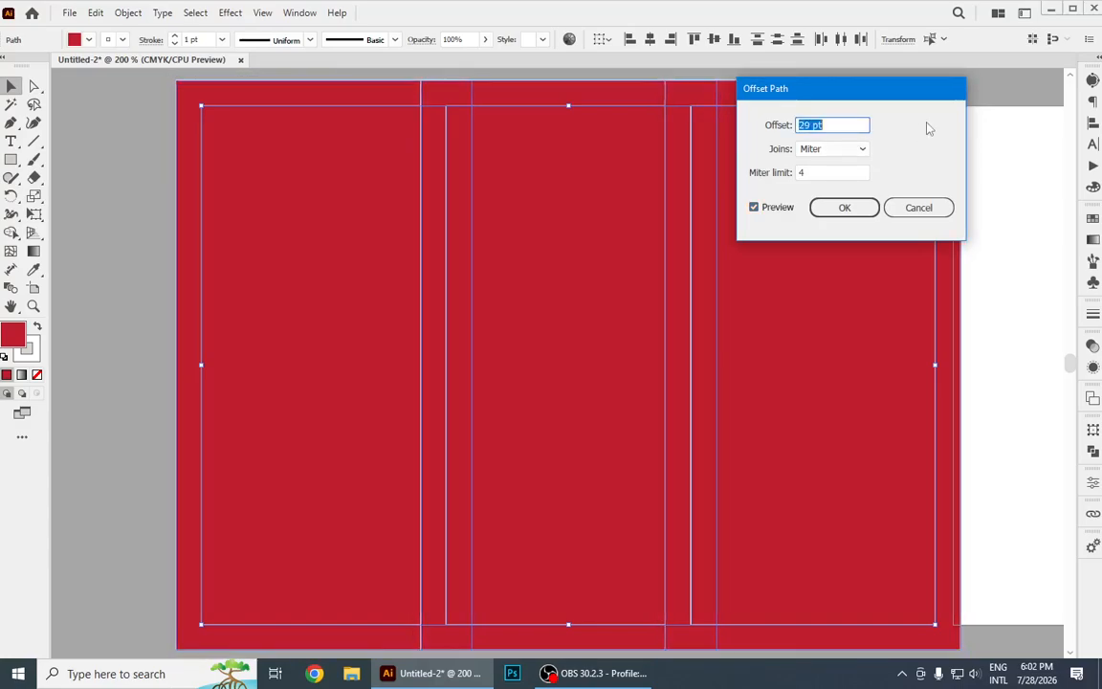
{"action": "key", "text": "Down"}
{"action": "key", "text": "Down"}
{"action": "key", "text": "Down"}
{"action": "key", "text": "Down"}
{"action": "key", "text": "Down"}
{"action": "key", "text": "Down"}
{"action": "key", "text": "Down"}
{"action": "key", "text": "Down"}
{"action": "key", "text": "Down"}
{"action": "key", "text": "Down"}
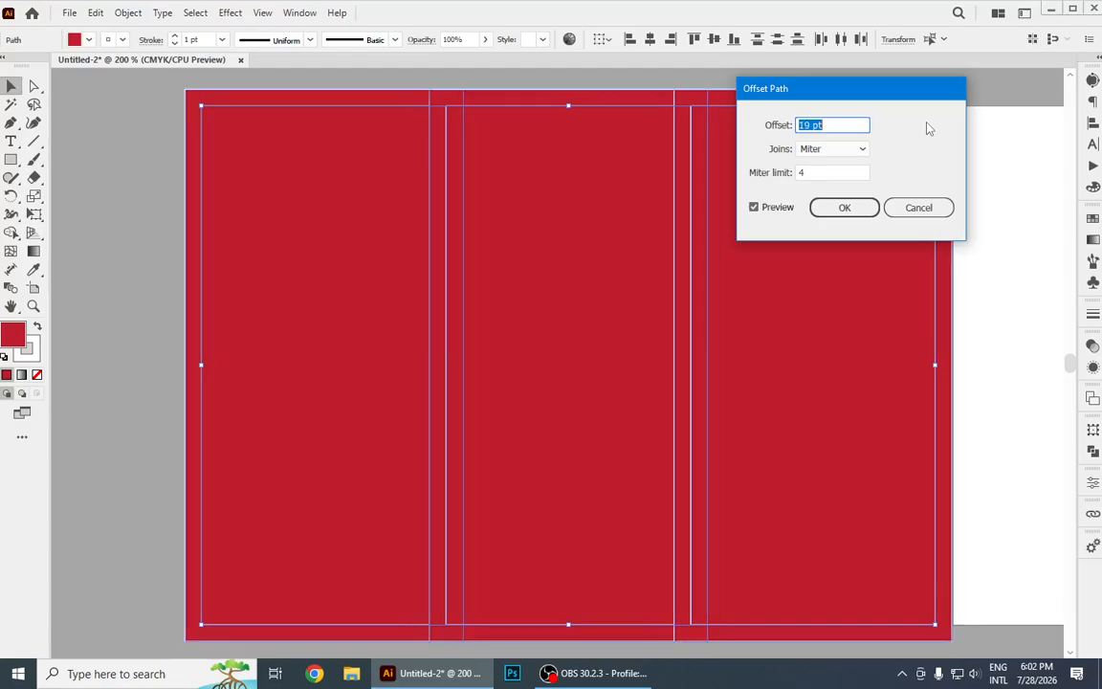
{"action": "key", "text": "Down"}
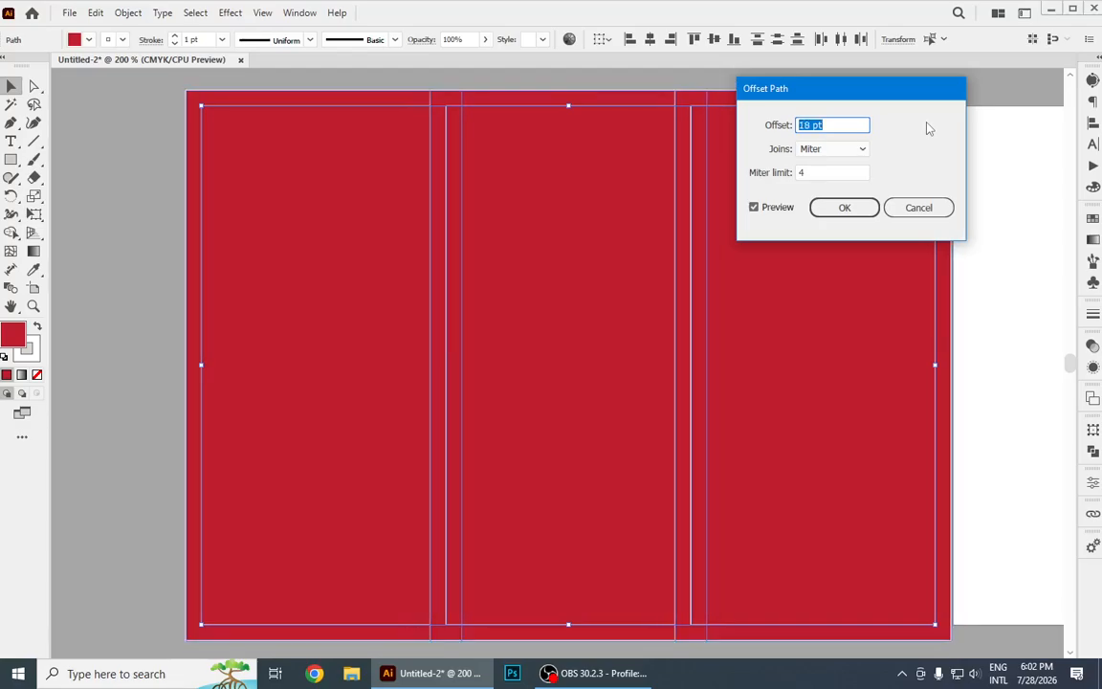
{"action": "key", "text": "Home"}
{"action": "type", "text": "-"}
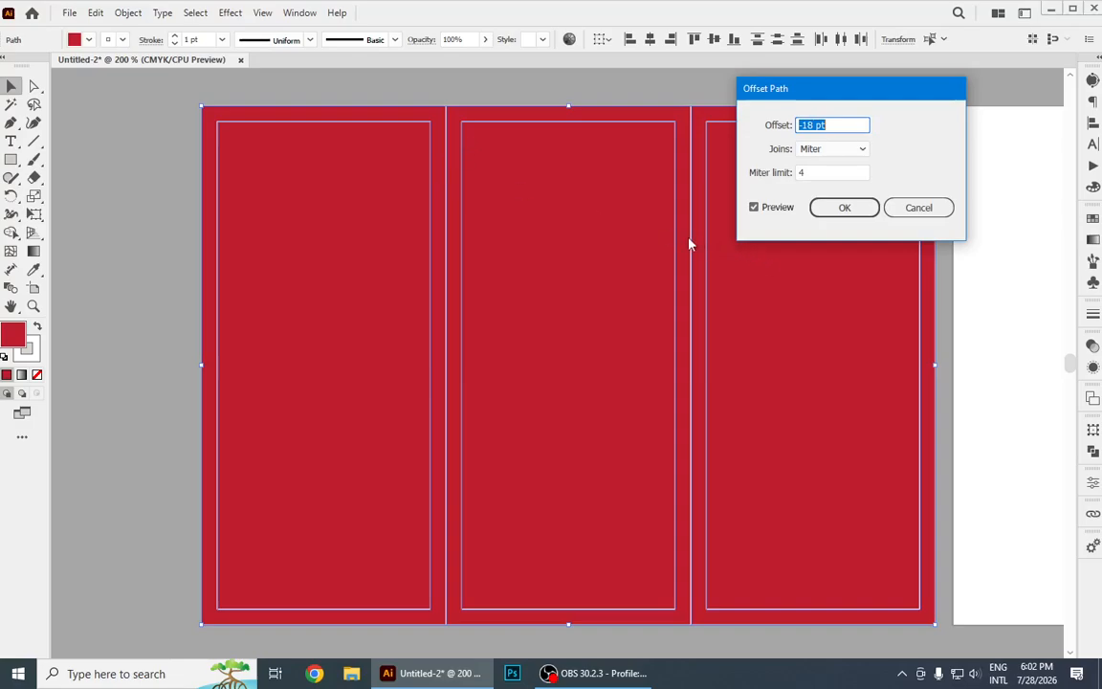
{"action": "left_click", "coordinate": [854, 210]}
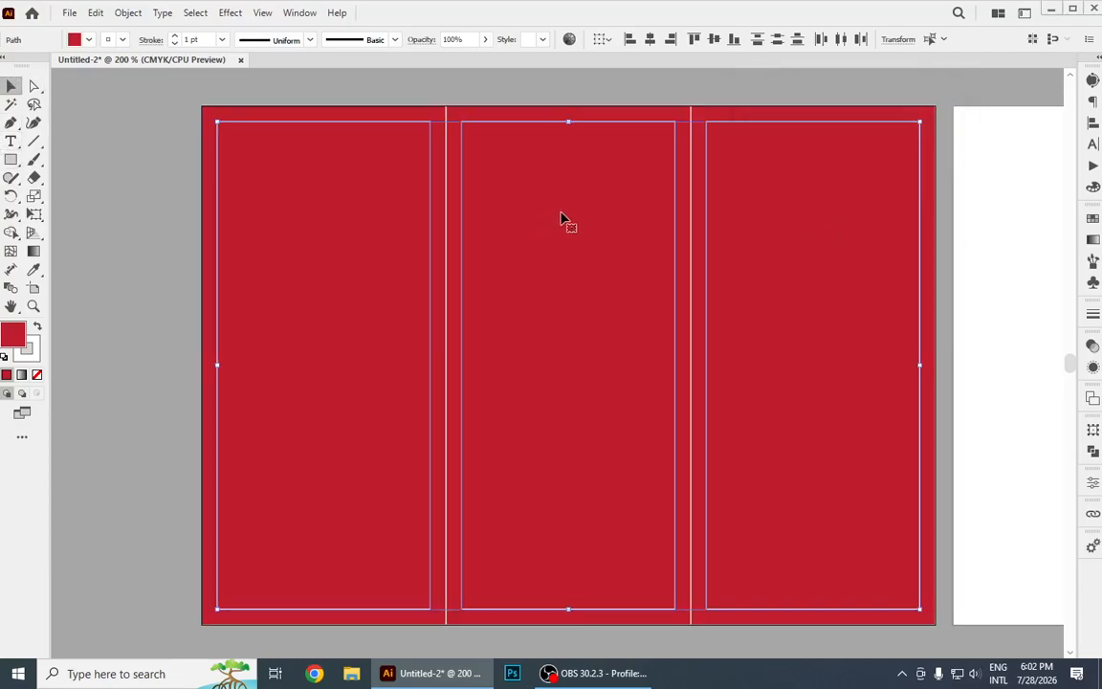
Convert the inset rectangles inside the three red panels into guides, one after another.
{"action": "left_click", "coordinate": [91, 107]}
{"action": "left_click", "coordinate": [353, 125]}
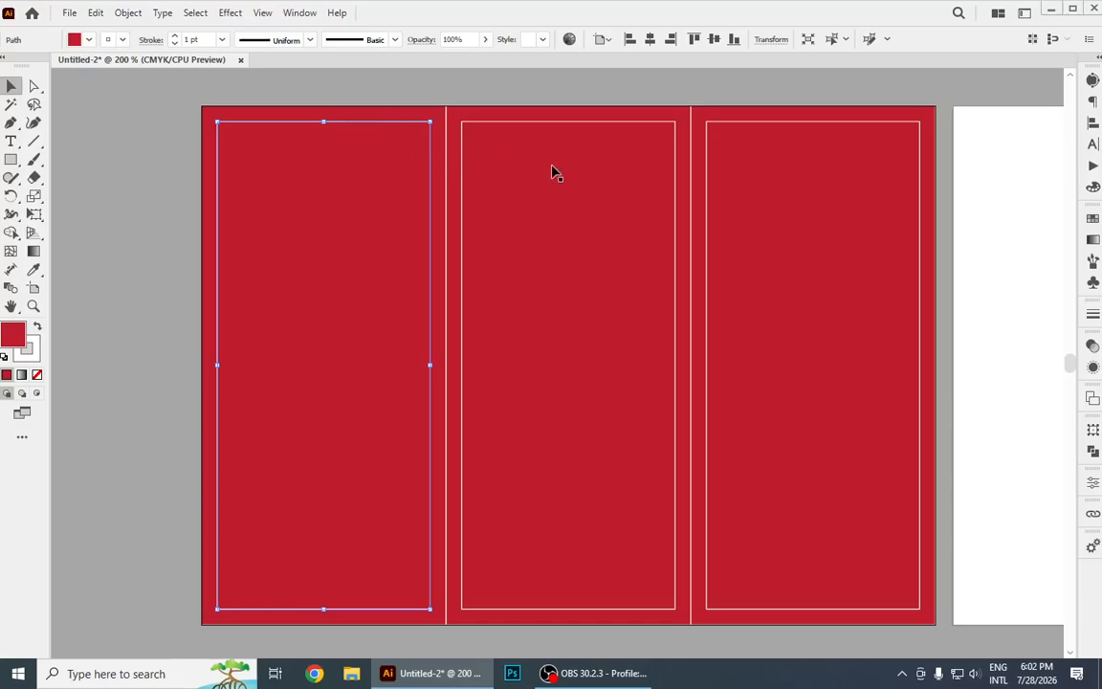
{"action": "left_click", "coordinate": [554, 124]}
{"action": "left_click", "coordinate": [818, 182]}
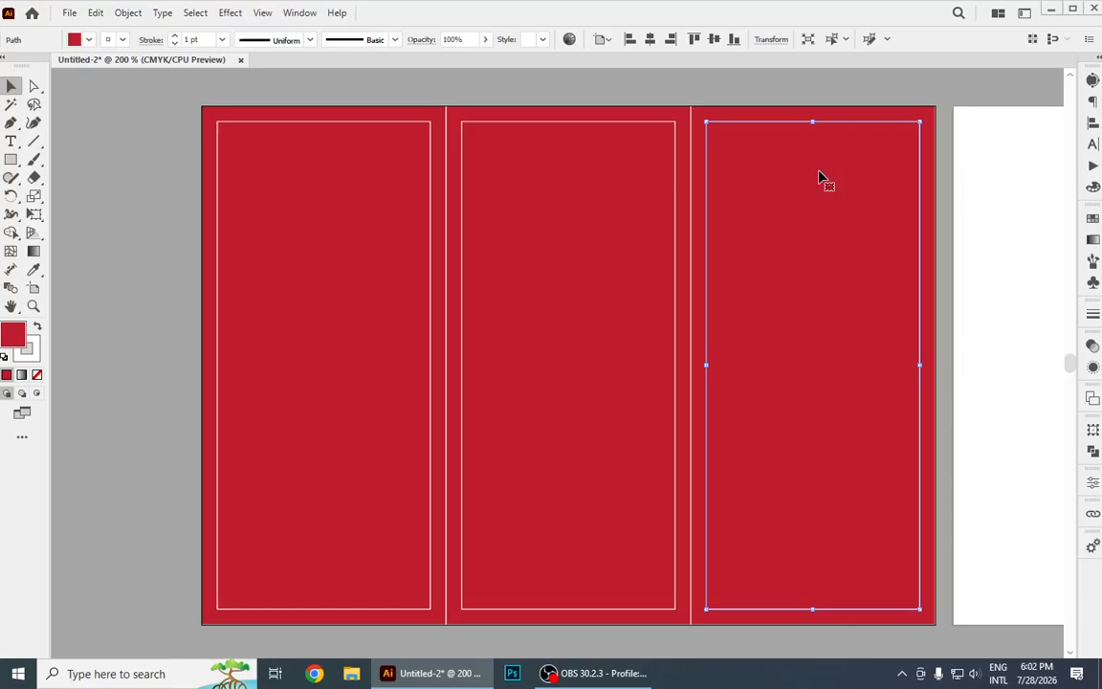
{"action": "right_click", "coordinate": [364, 121]}
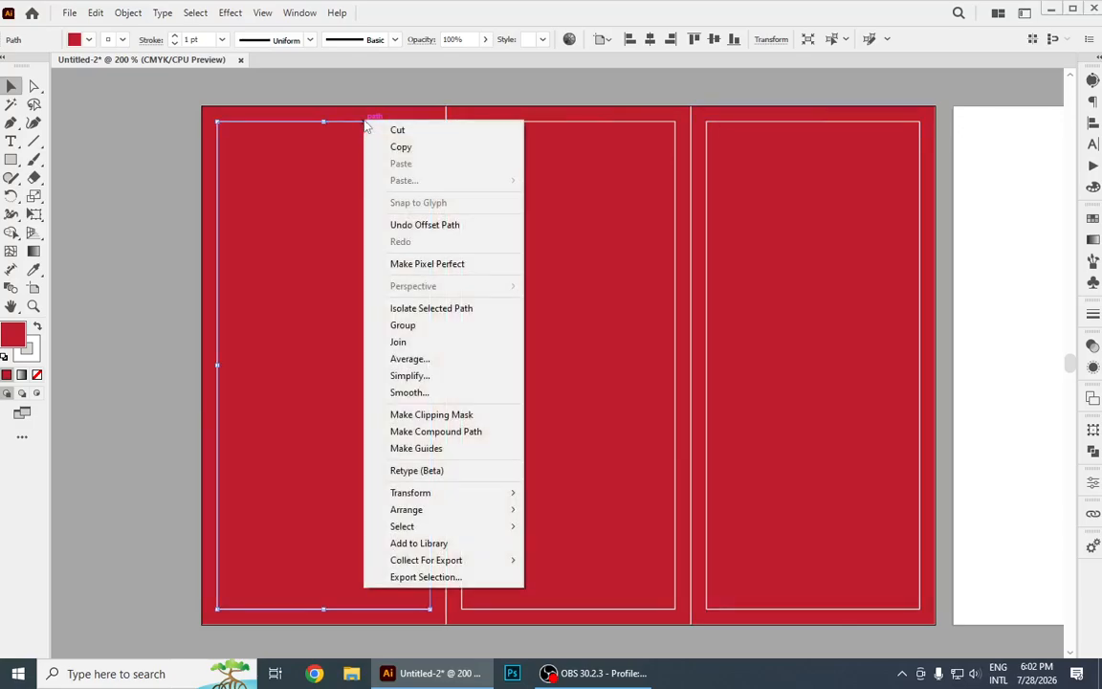
{"action": "left_click", "coordinate": [443, 448]}
{"action": "right_click", "coordinate": [568, 122]}
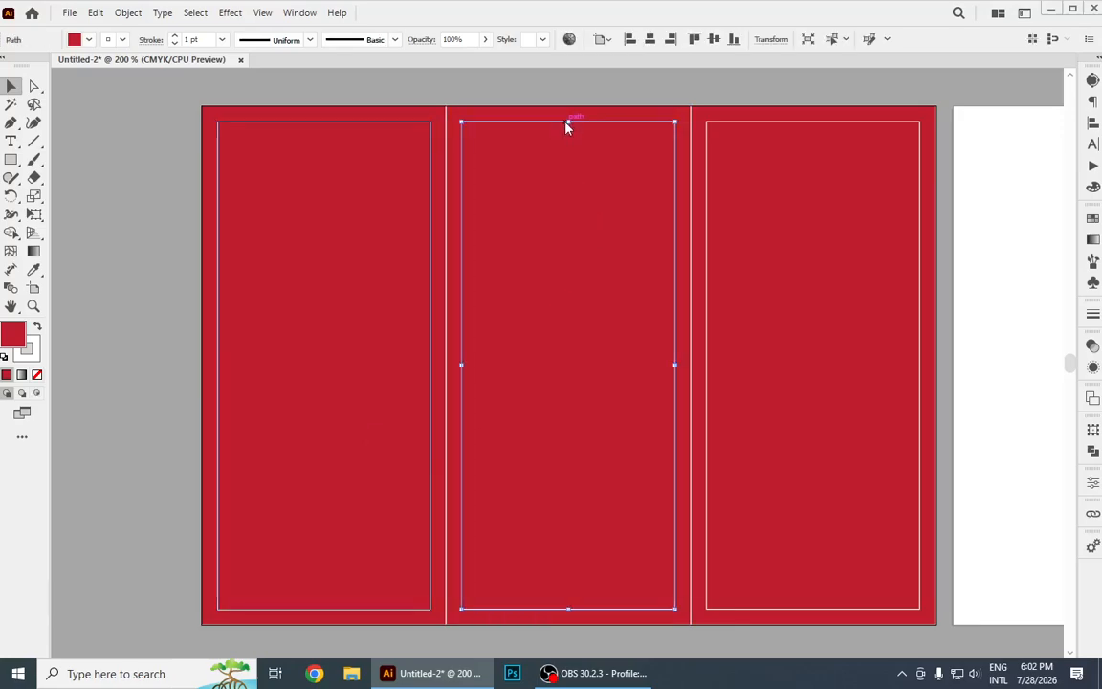
{"action": "left_click", "coordinate": [632, 455]}
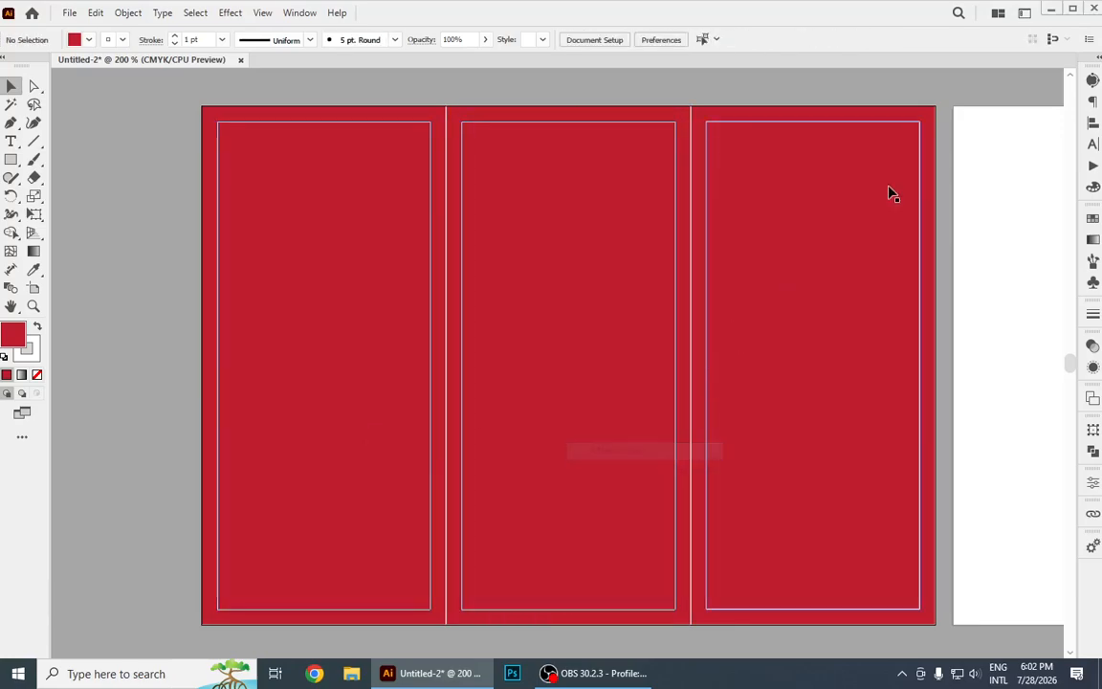
{"action": "right_click", "coordinate": [852, 122]}
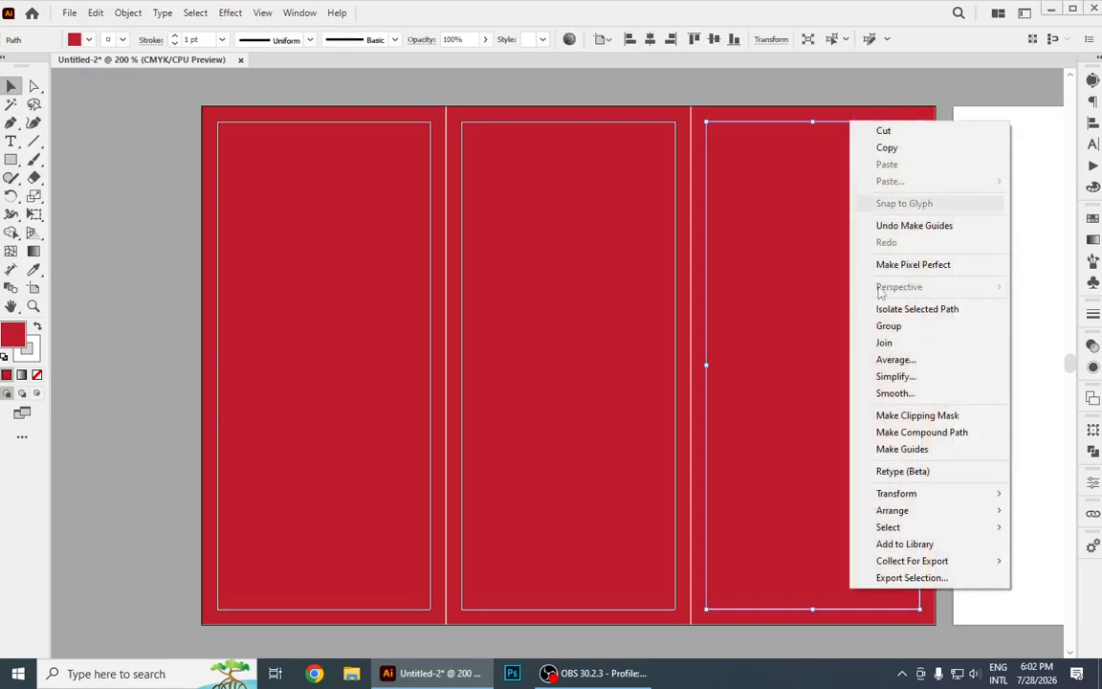
{"action": "left_click", "coordinate": [911, 458]}
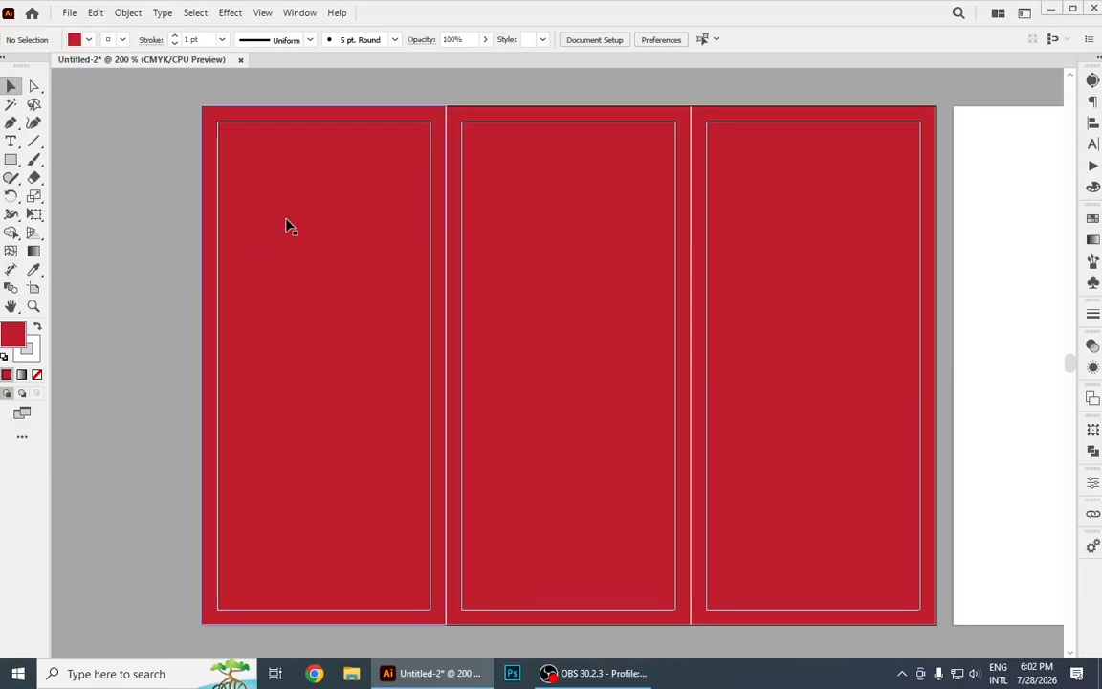
Move the left red panel away from its guide and undo the move.
{"action": "left_click_drag", "start_coordinate": [357, 199], "coordinate": [305, 295]}
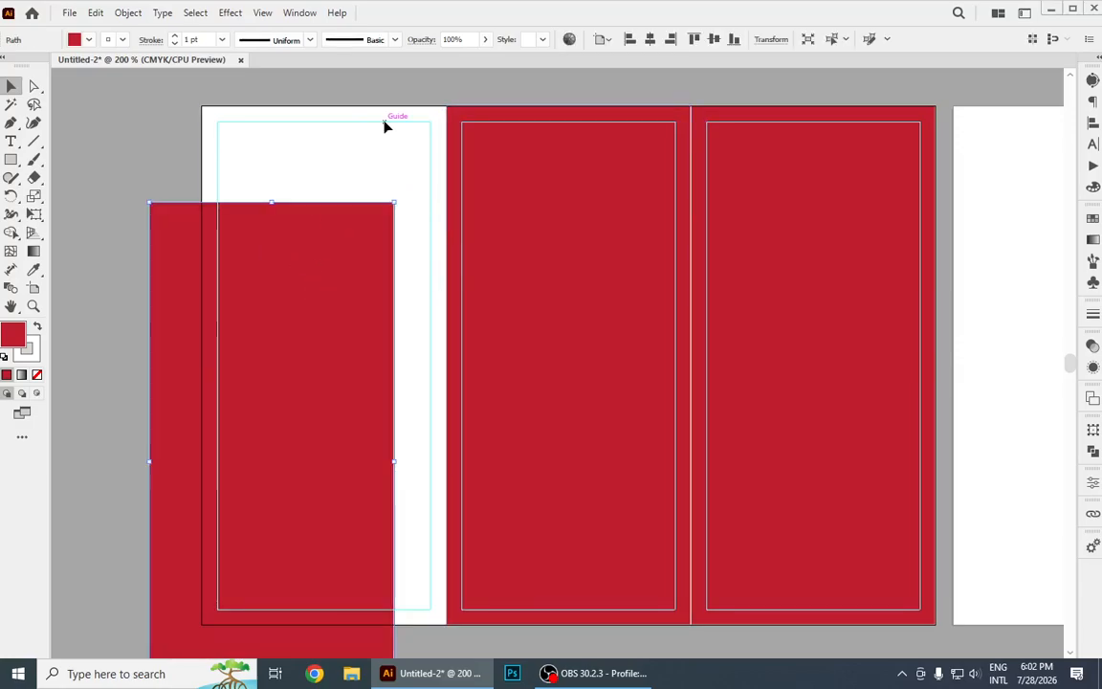
{"action": "left_click", "coordinate": [393, 170]}
{"action": "key", "text": "ctrl+z"}
{"action": "right_click", "coordinate": [391, 212]}
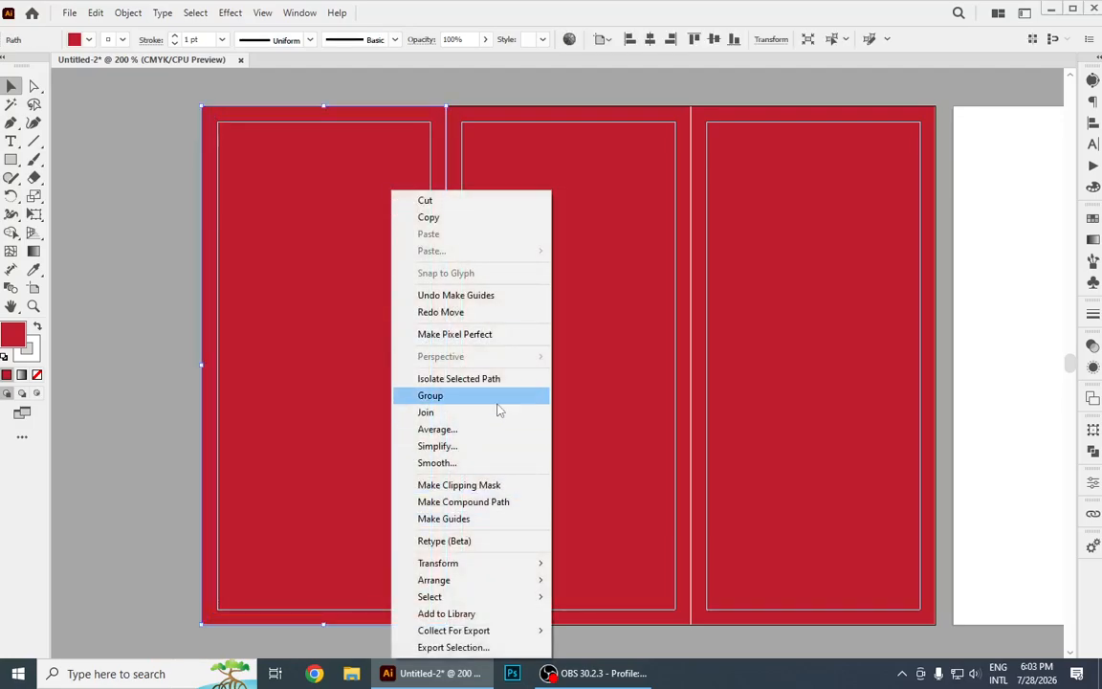
{"action": "left_click", "coordinate": [134, 350]}
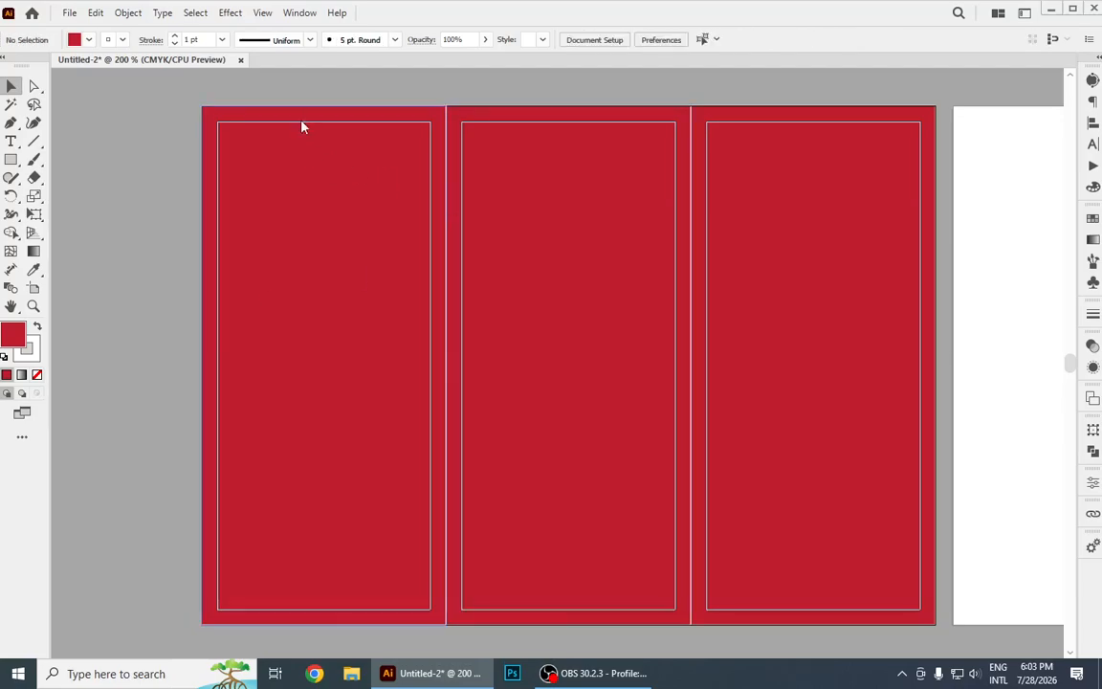
Unlock the guides, move the left panel's guide rectangle off the panel, and undo that move.
{"action": "right_click", "coordinate": [299, 119]}
{"action": "right_click", "coordinate": [293, 123]}
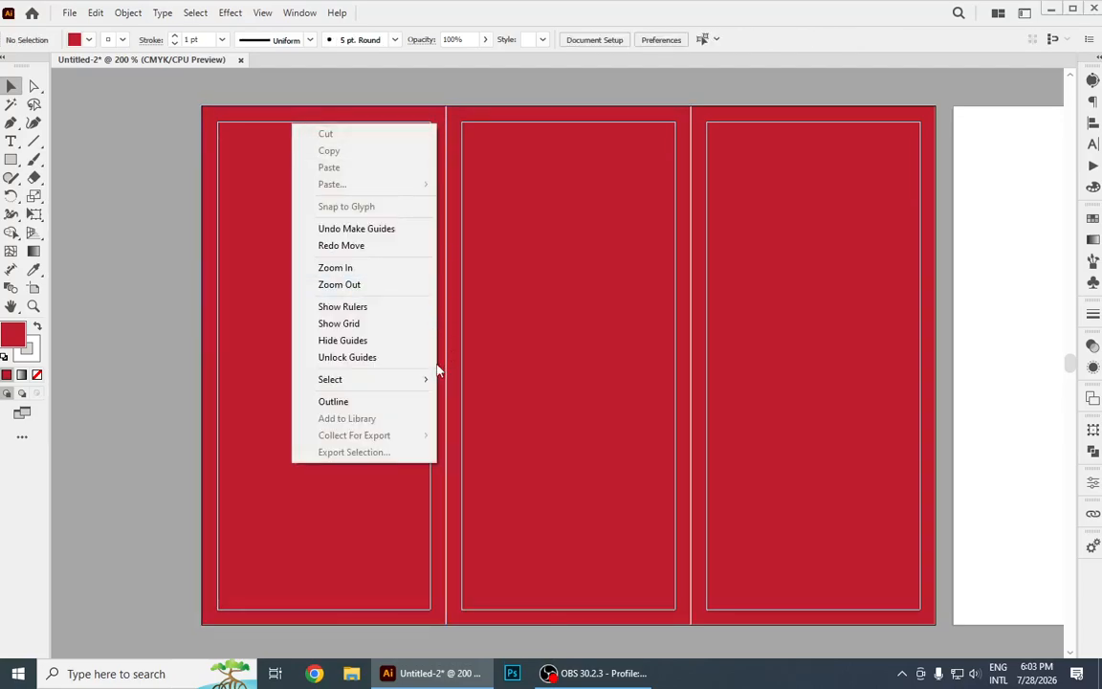
{"action": "left_click", "coordinate": [334, 358]}
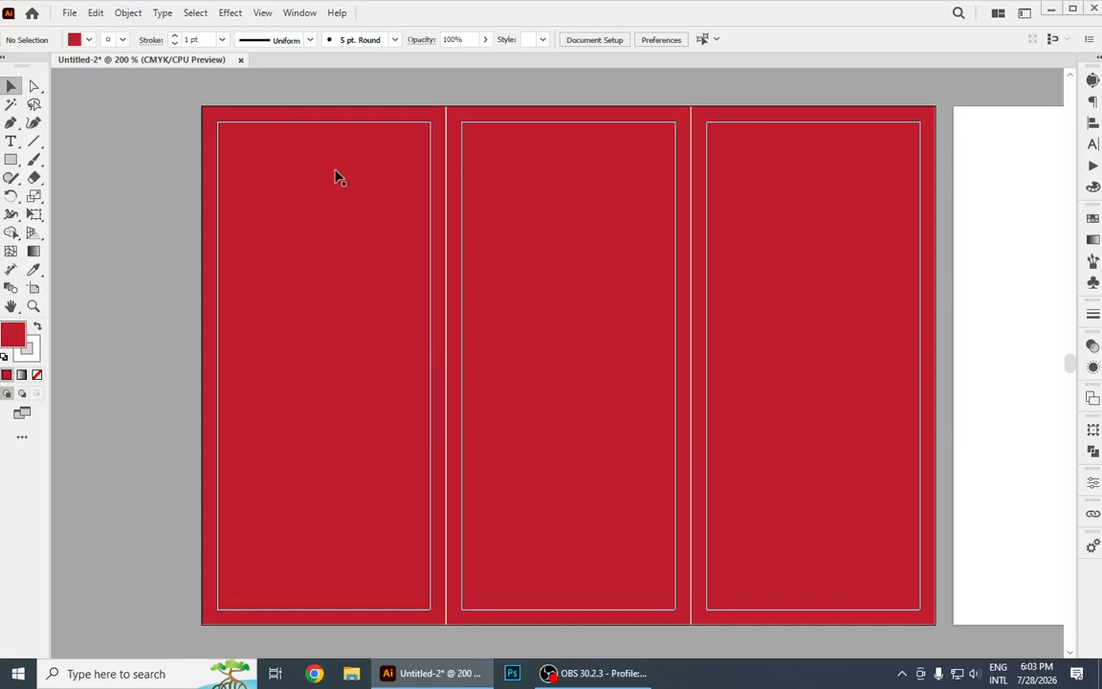
{"action": "left_click_drag", "start_coordinate": [342, 124], "coordinate": [165, 153]}
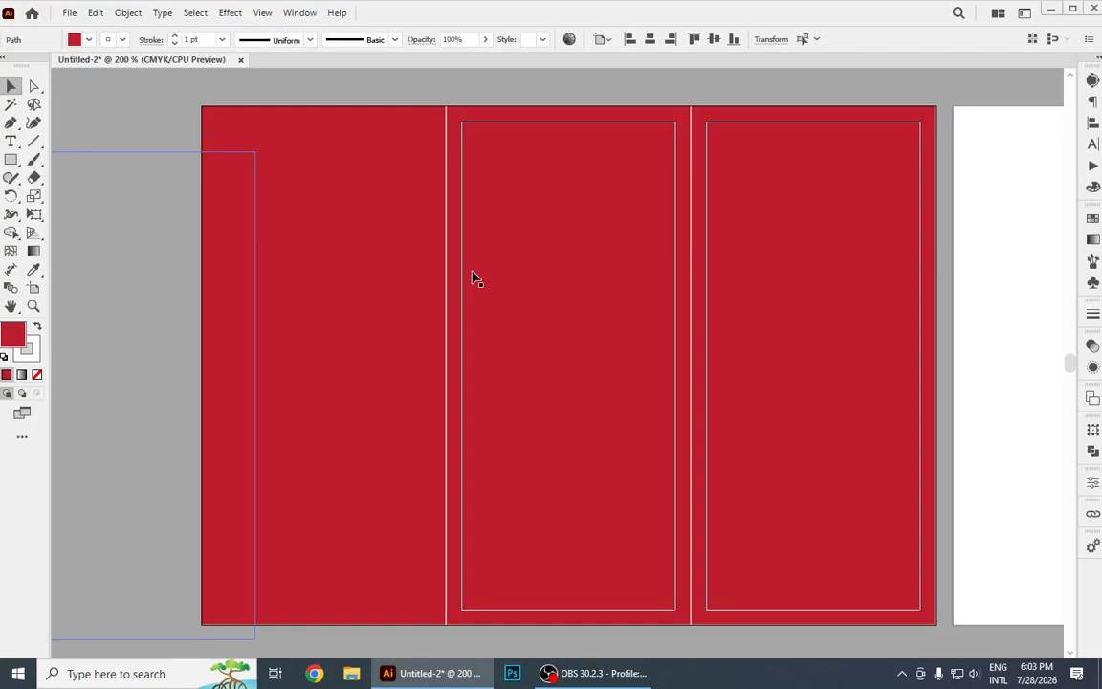
{"action": "key", "text": "ctrl+z"}
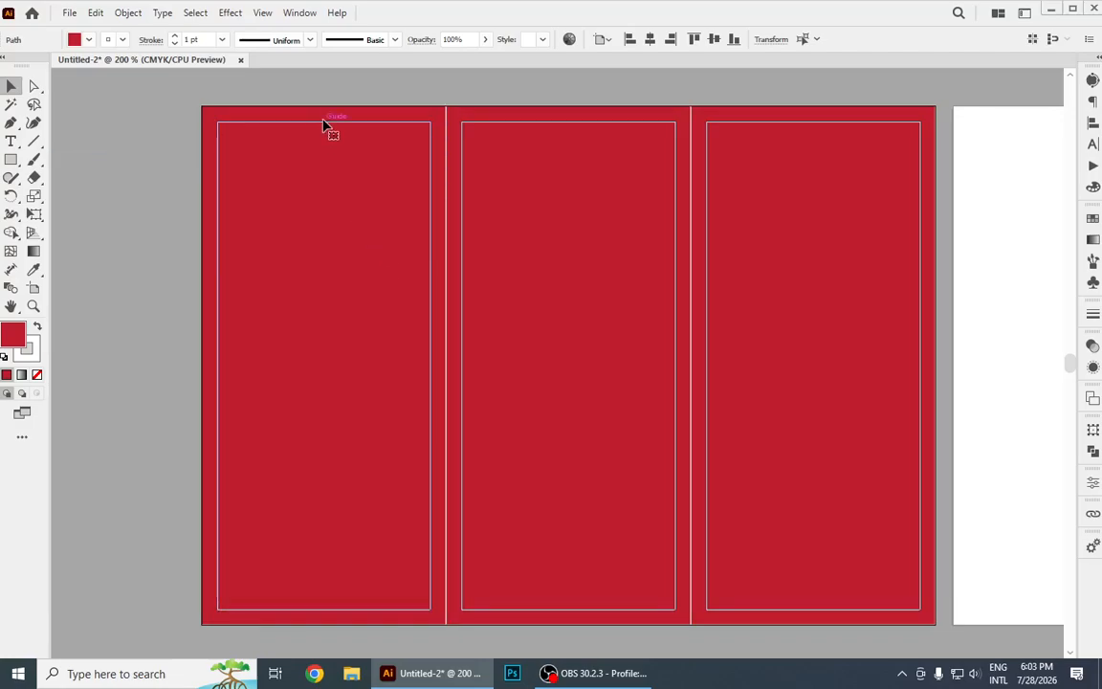
Lock the guides again, then test-move the left red panel and undo the move.
{"action": "right_click", "coordinate": [325, 121]}
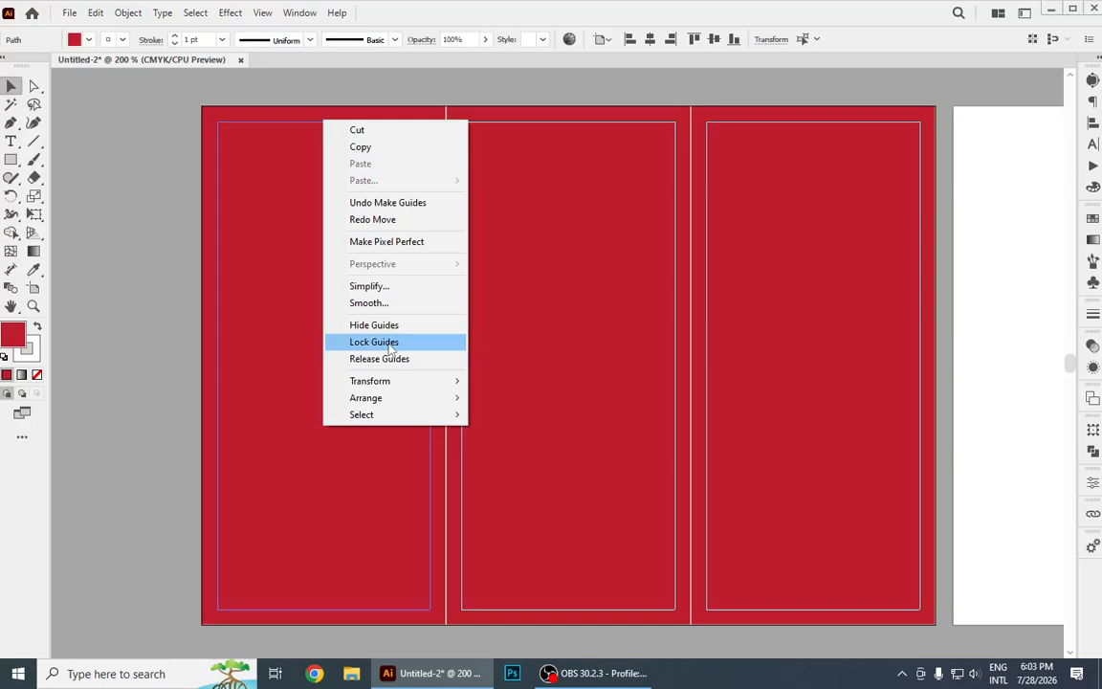
{"action": "left_click", "coordinate": [382, 342]}
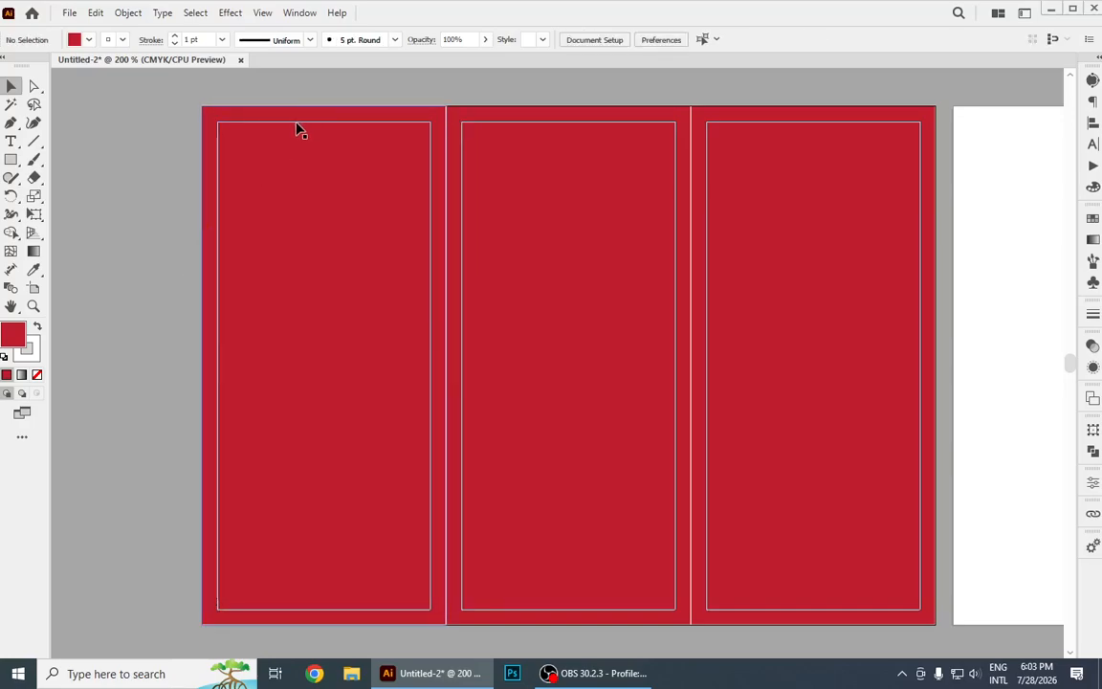
{"action": "left_click_drag", "start_coordinate": [297, 129], "coordinate": [190, 165]}
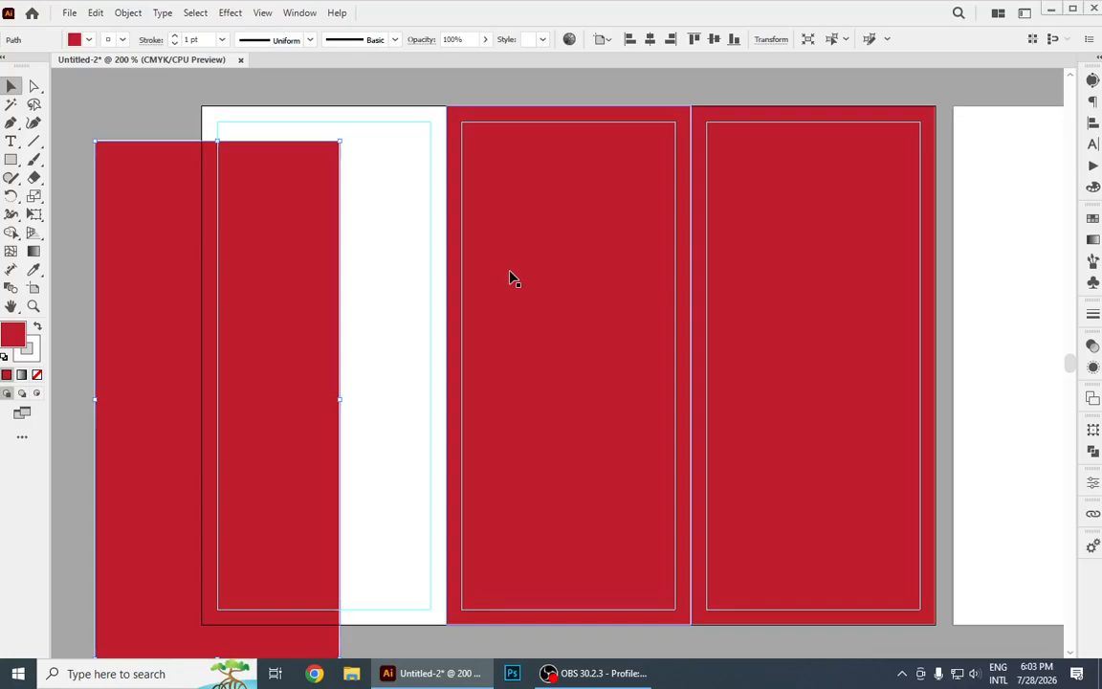
{"action": "key", "text": "ctrl+z"}
{"action": "left_click", "coordinate": [145, 175]}
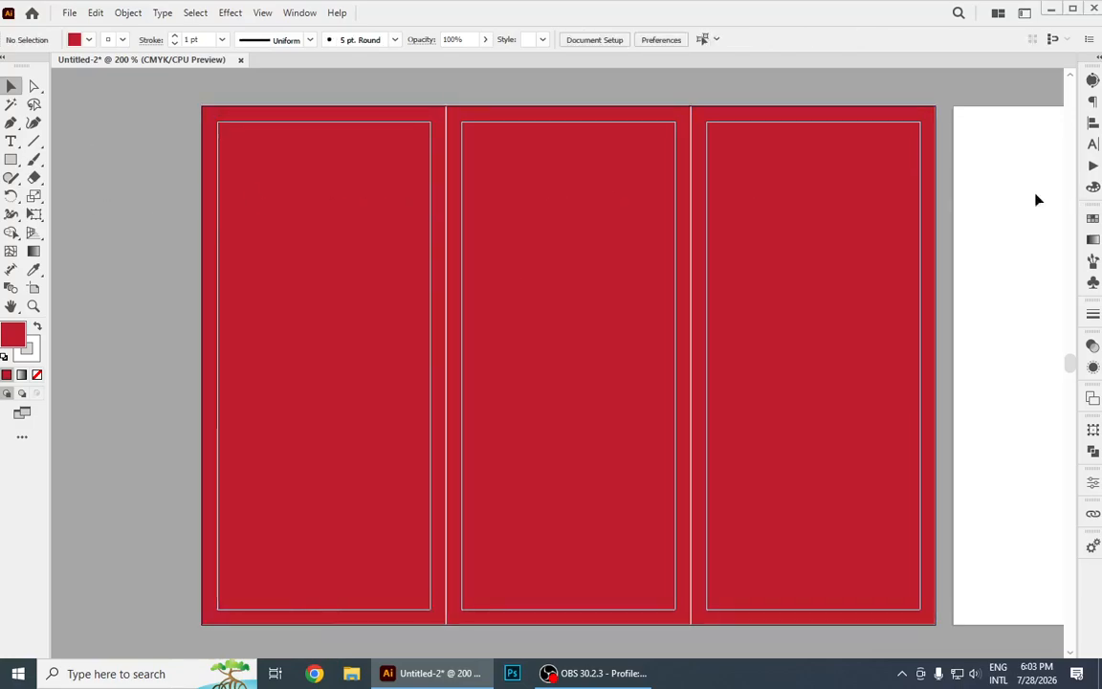
Delete all three red panels from the left artboard, keeping only the guides.
{"action": "left_click_drag", "start_coordinate": [177, 94], "coordinate": [721, 305]}
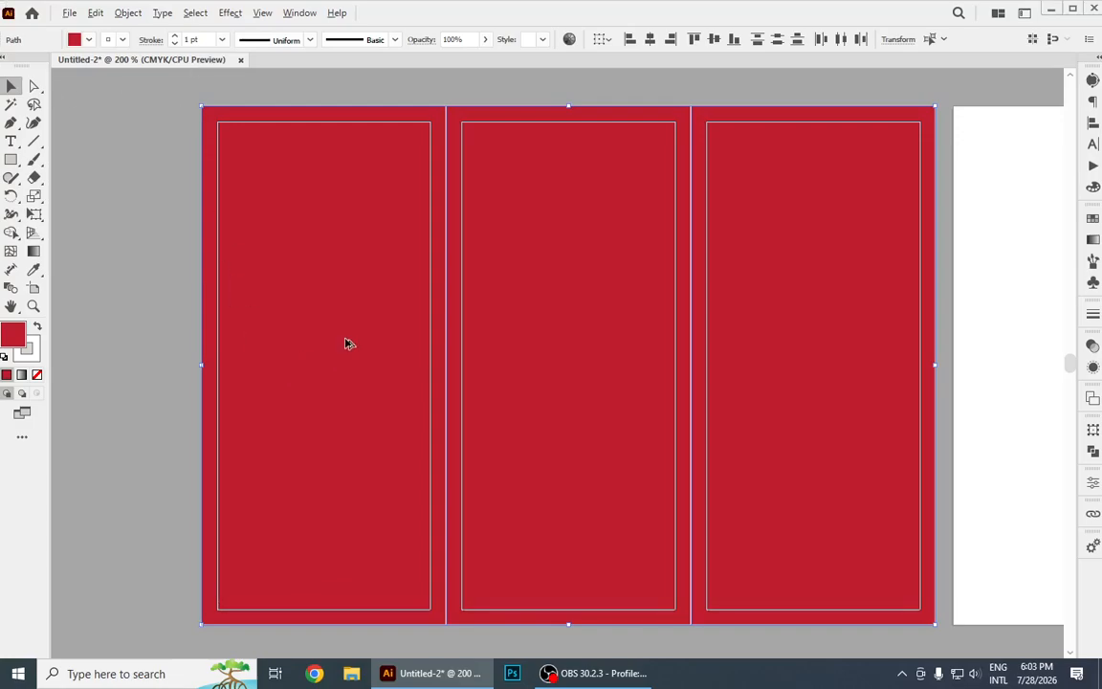
{"action": "scroll", "coordinate": [346, 341], "scroll_direction": "down", "scroll_amount": 2}
{"action": "left_click_drag", "start_coordinate": [606, 329], "coordinate": [266, 208]}
{"action": "key", "text": "Delete"}
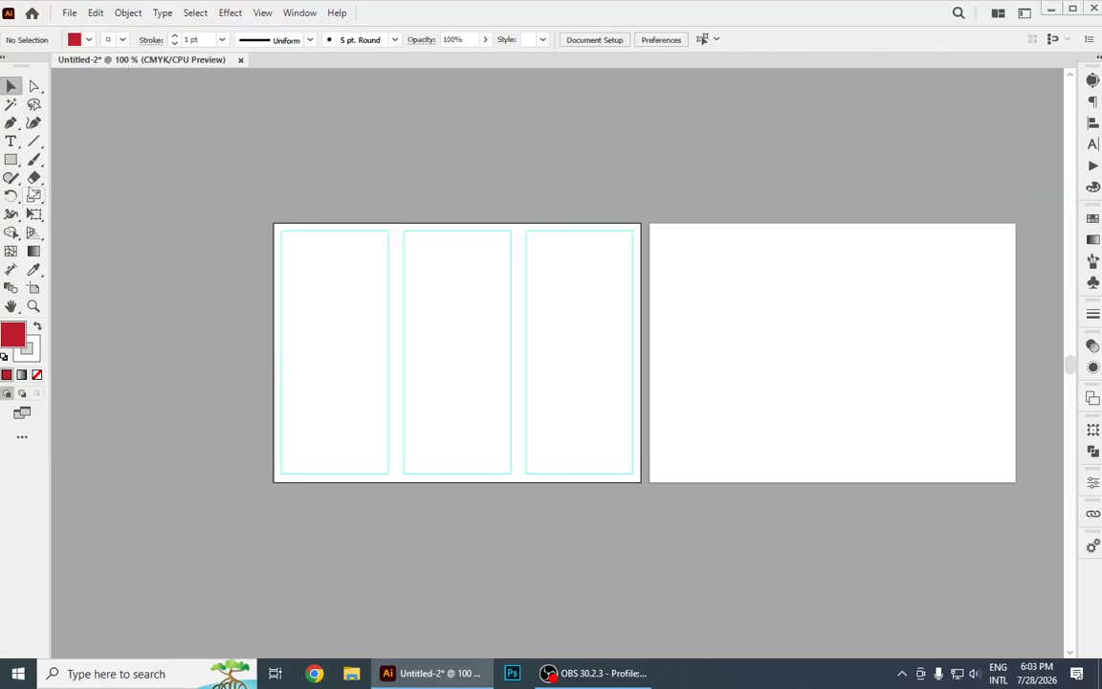
Draw a full-width red rectangle over the top third of the left artboard and place a copy flush with its bottom edge.
{"action": "left_click", "coordinate": [11, 159]}
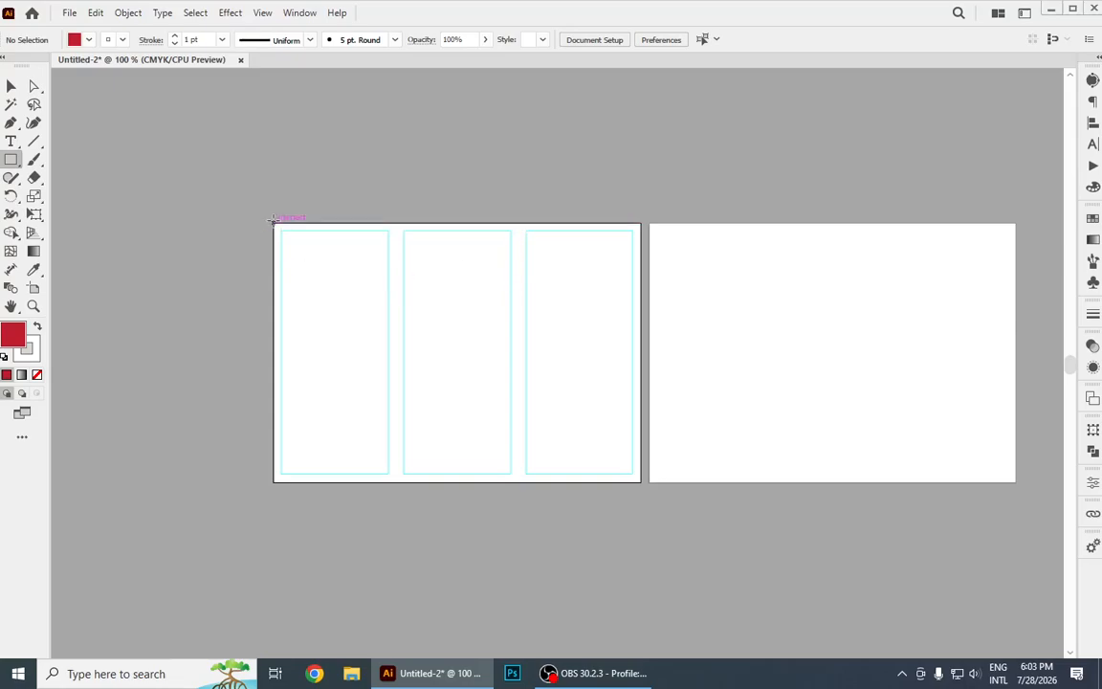
{"action": "left_click_drag", "start_coordinate": [274, 223], "coordinate": [641, 308]}
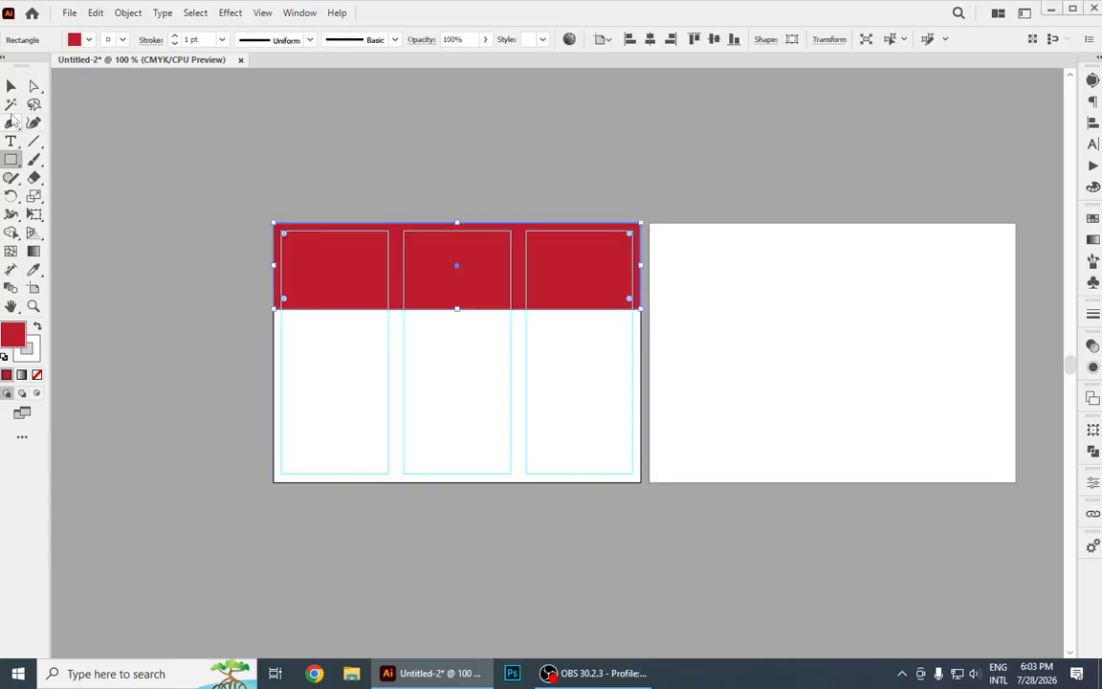
{"action": "left_click", "coordinate": [12, 87]}
{"action": "left_click_drag", "start_coordinate": [485, 266], "coordinate": [484, 440]}
{"action": "scroll", "coordinate": [450, 438], "scroll_direction": "up", "scroll_amount": 3}
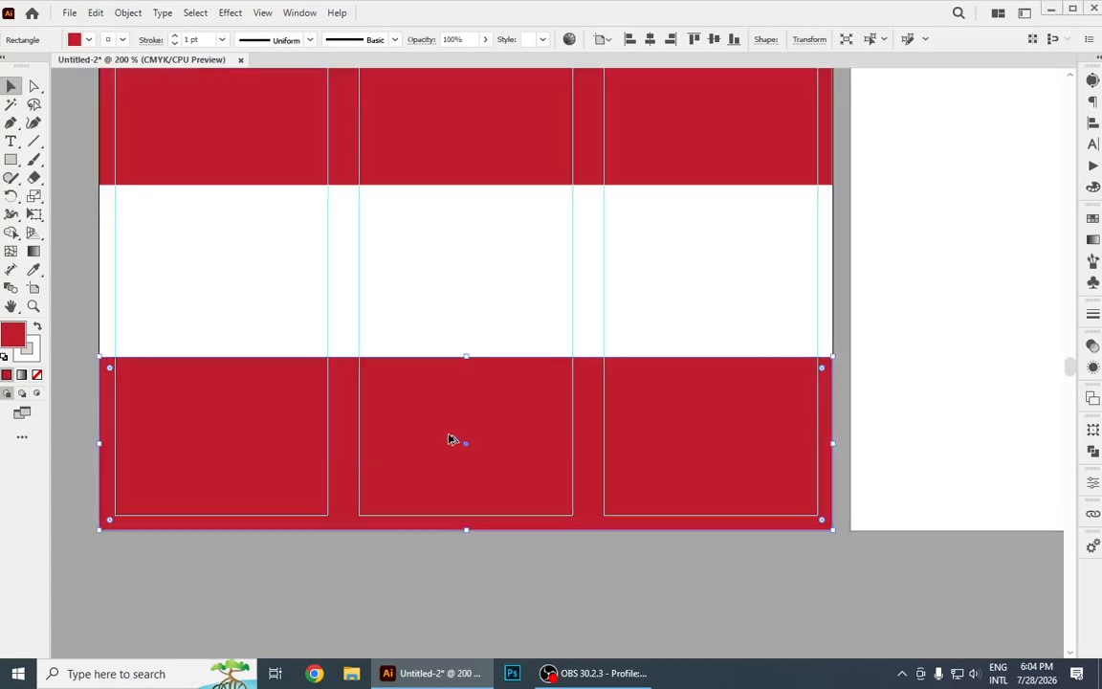
{"action": "scroll", "coordinate": [450, 438], "scroll_direction": "down", "scroll_amount": 3}
Fully round the top rectangle's lower-right corner and bend its bottom edge upward into an arch with the Curvature tool.
{"action": "left_click", "coordinate": [612, 296]}
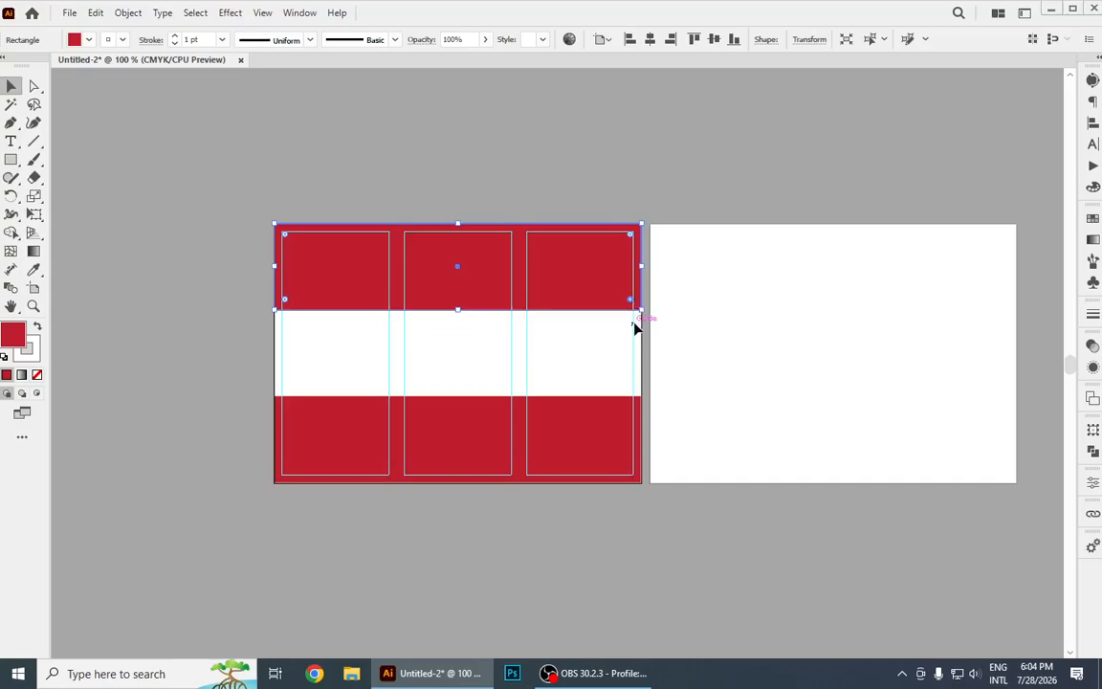
{"action": "left_click_drag", "start_coordinate": [631, 300], "coordinate": [517, 177]}
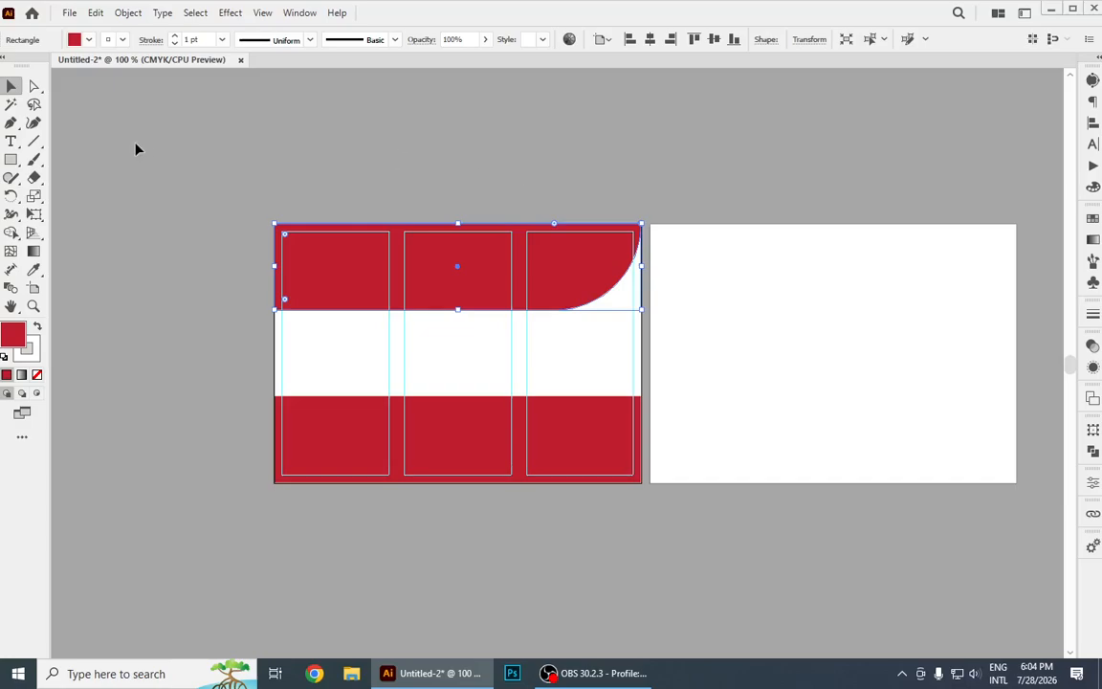
{"action": "left_click", "coordinate": [33, 122]}
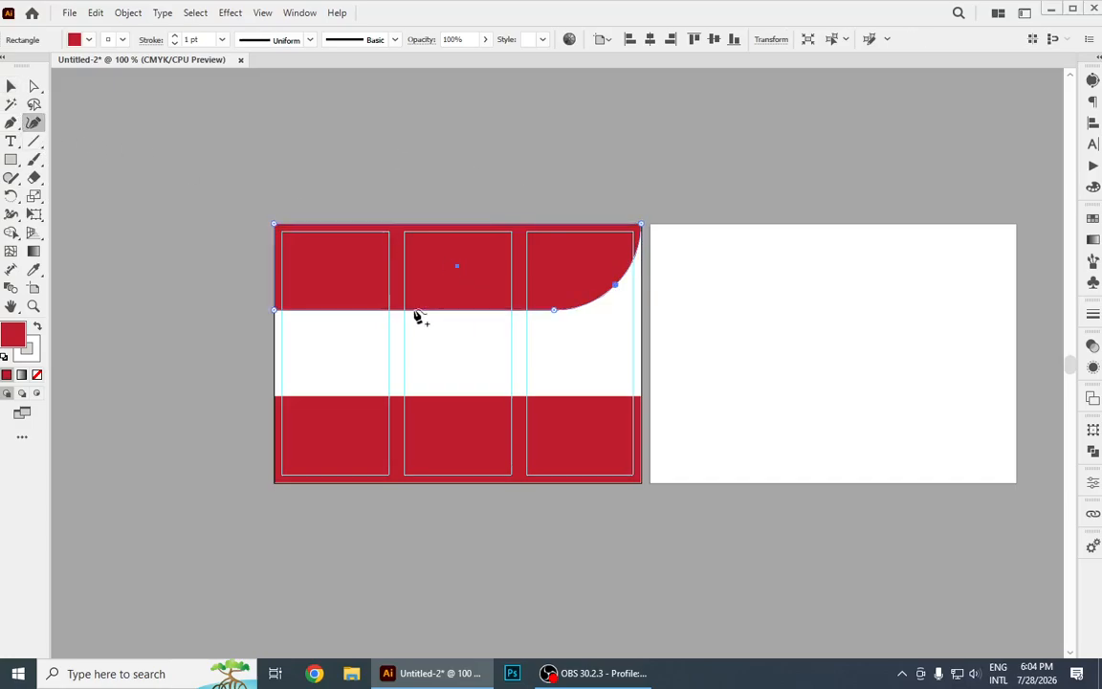
{"action": "left_click_drag", "start_coordinate": [396, 310], "coordinate": [396, 273]}
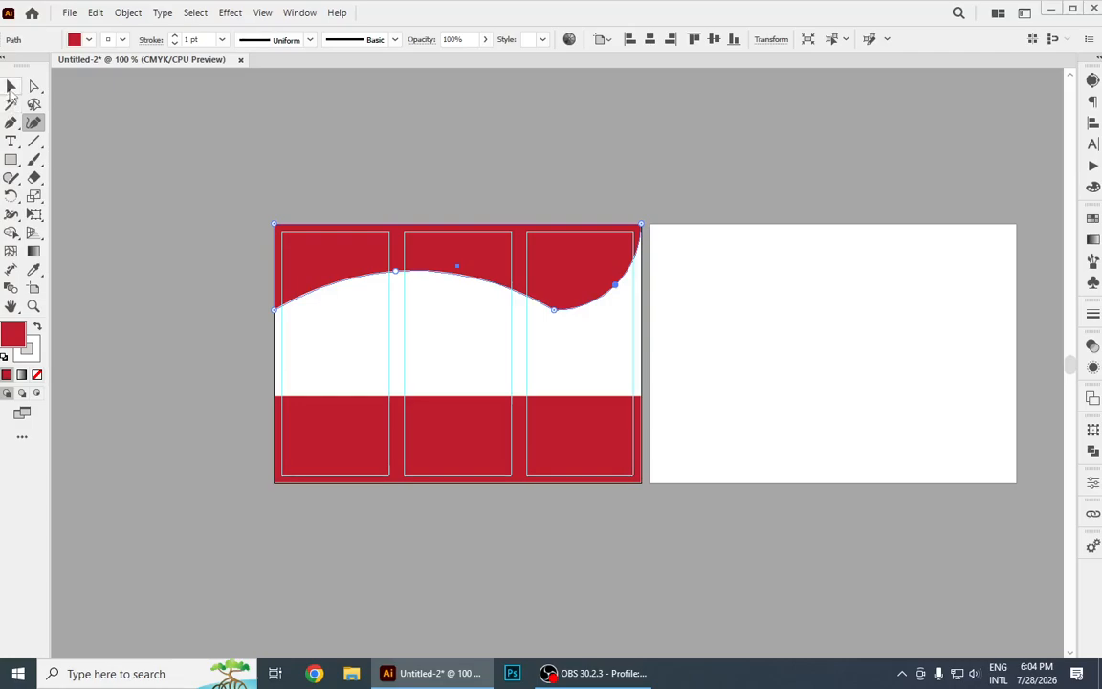
{"action": "left_click", "coordinate": [11, 88]}
{"action": "left_click", "coordinate": [158, 203]}
Fully round the bottom rectangle's upper-left corner and bend its top edge downward into a curve with the Curvature tool.
{"action": "left_click", "coordinate": [456, 444]}
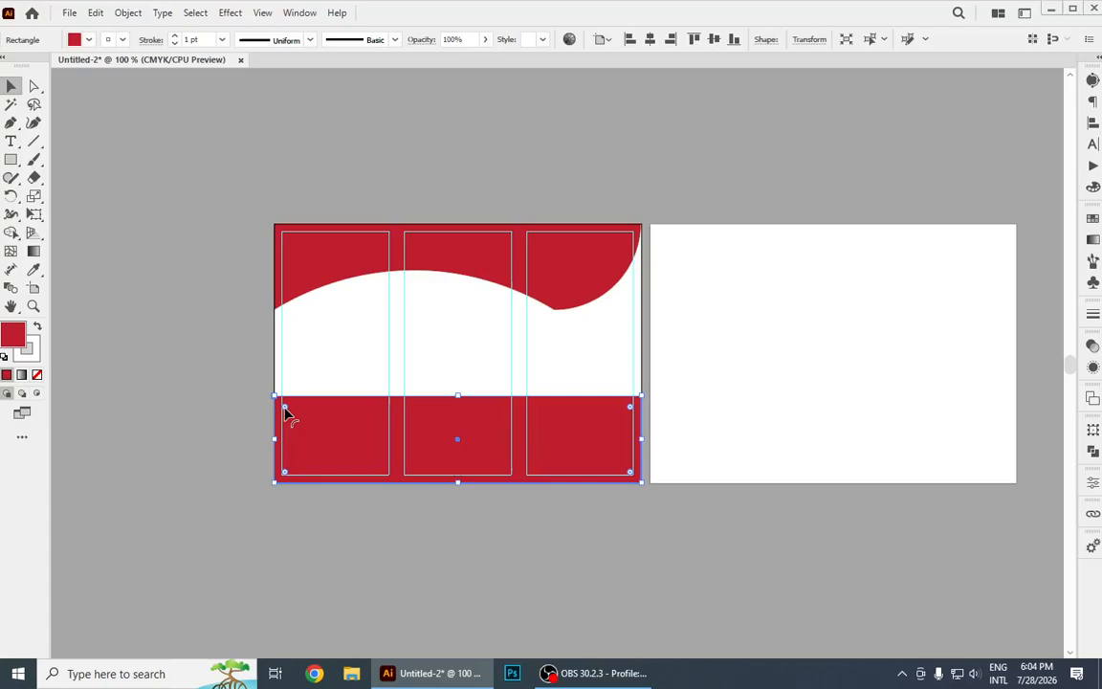
{"action": "left_click_drag", "start_coordinate": [287, 409], "coordinate": [412, 515]}
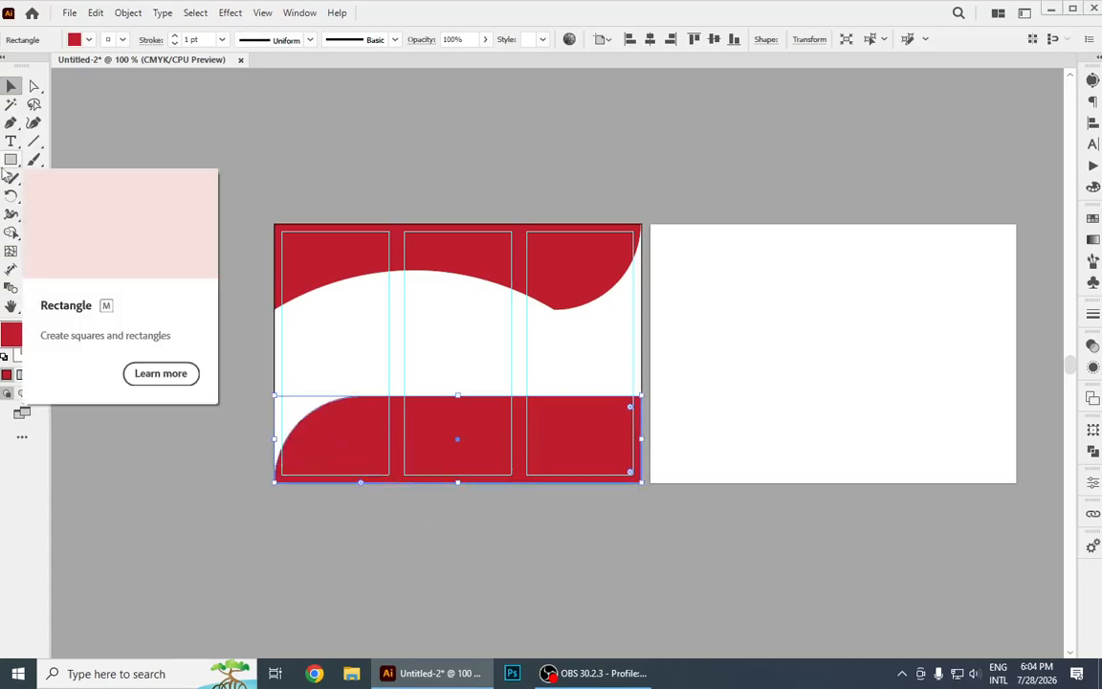
{"action": "left_click", "coordinate": [35, 124]}
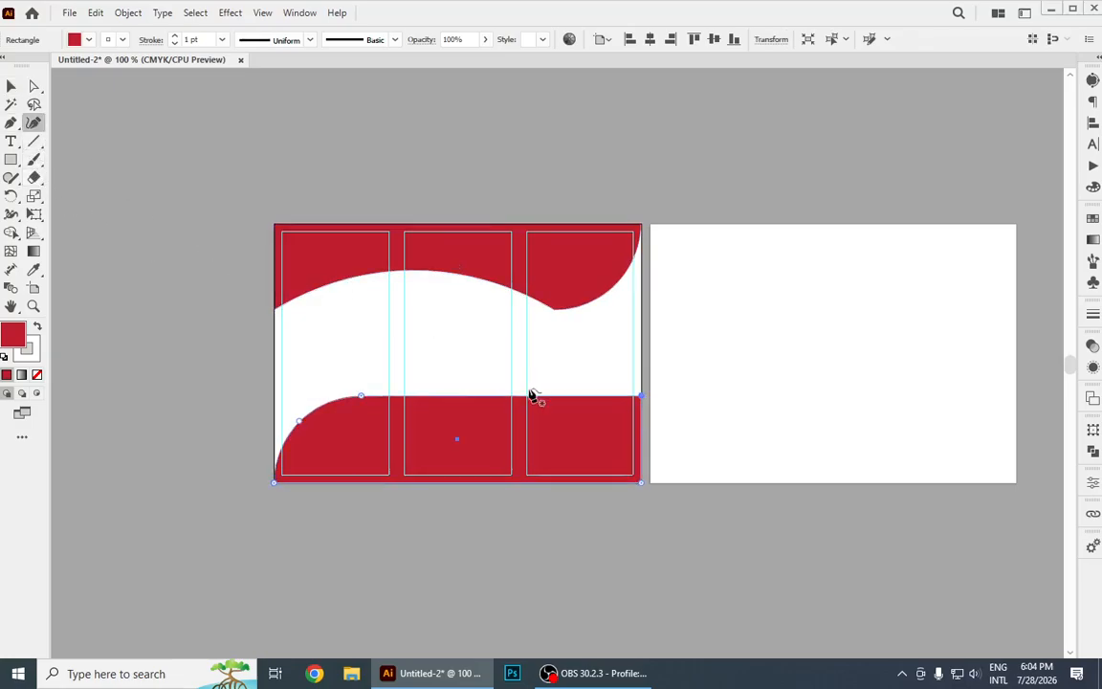
{"action": "left_click_drag", "start_coordinate": [462, 397], "coordinate": [480, 442]}
{"action": "key", "text": "v"}
{"action": "left_click", "coordinate": [224, 125]}
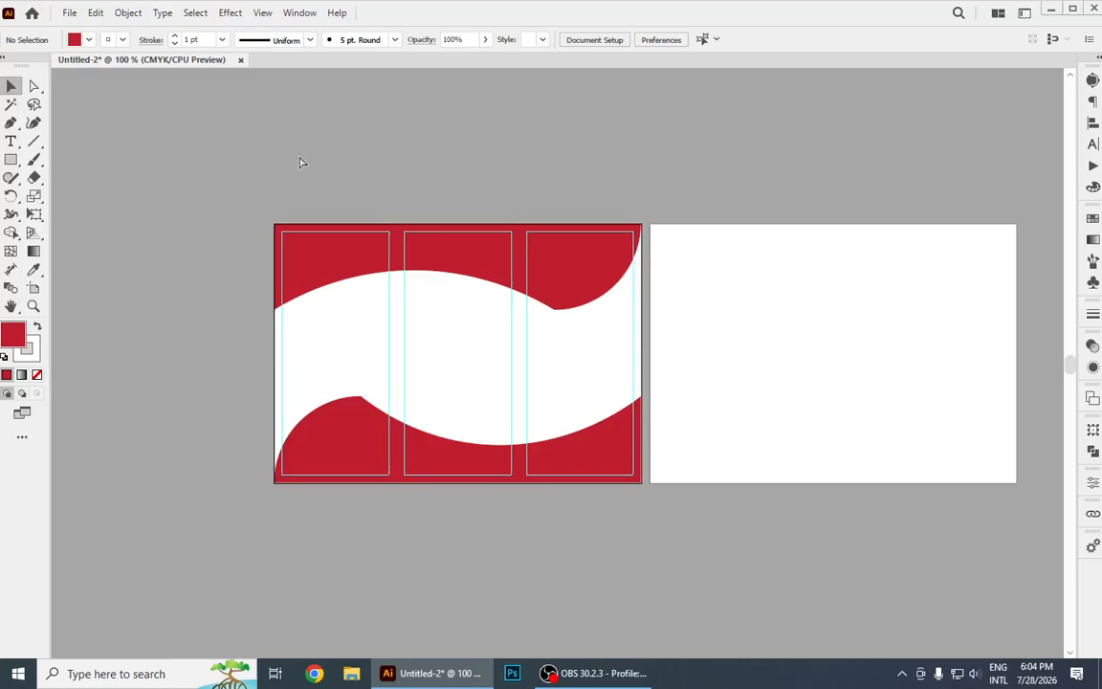
Fill the top wave shape with a white-to-black linear gradient running vertically from its top edge to just below the shape.
{"action": "key", "text": "ctrl+0"}
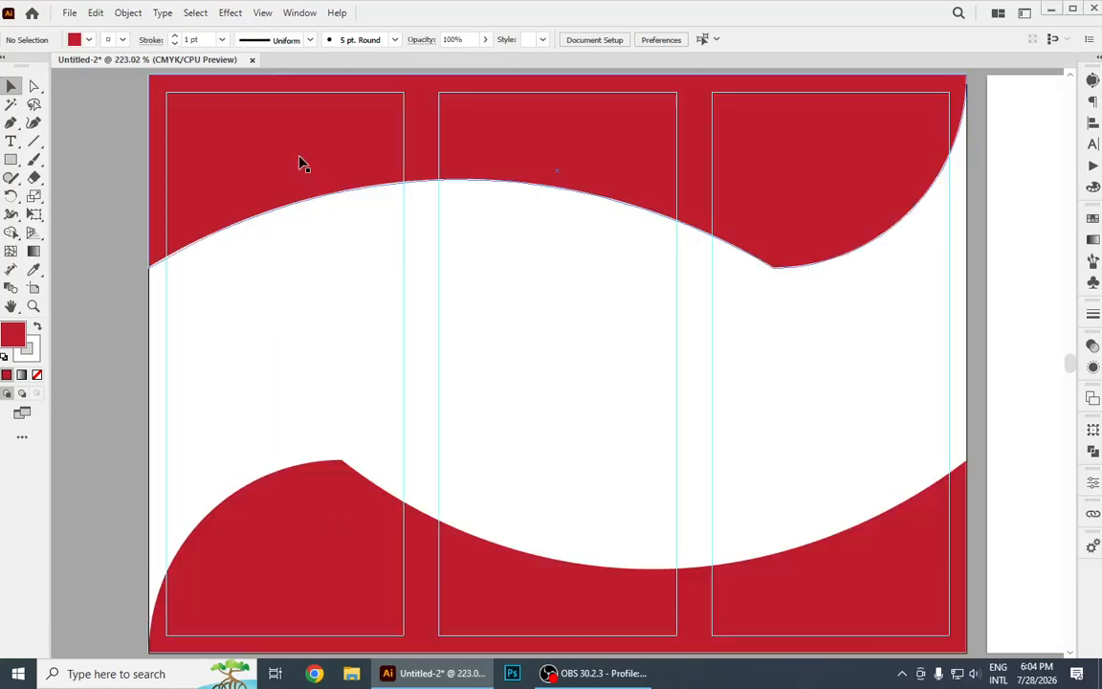
{"action": "left_click", "coordinate": [824, 219]}
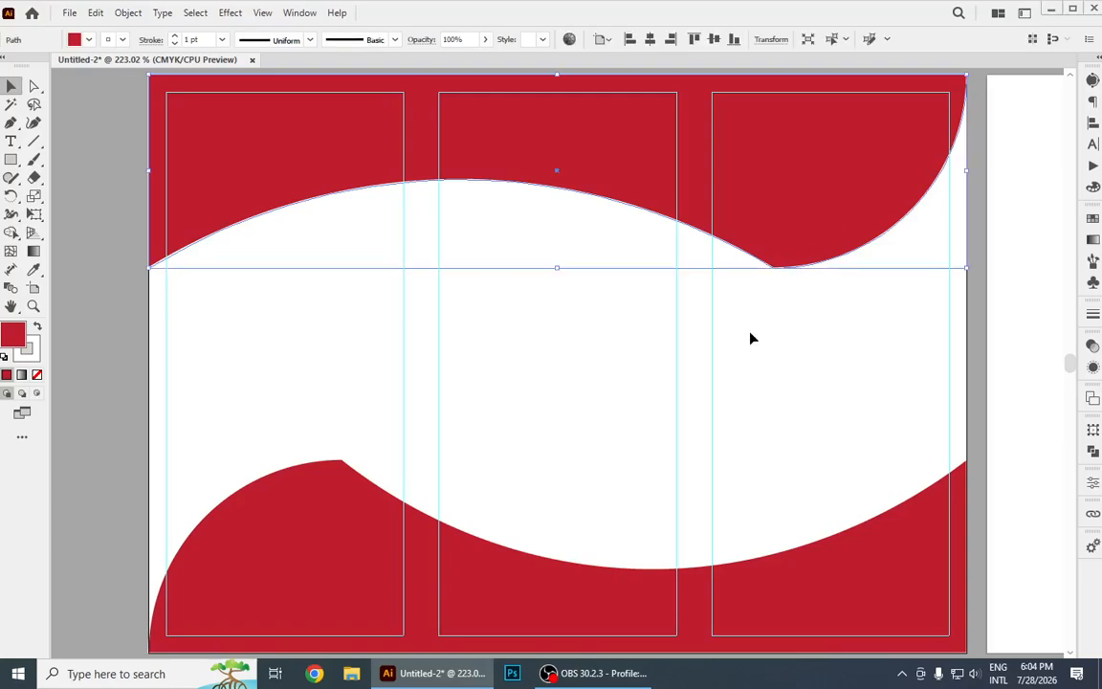
{"action": "left_click", "coordinate": [34, 251]}
{"action": "left_click", "coordinate": [799, 170]}
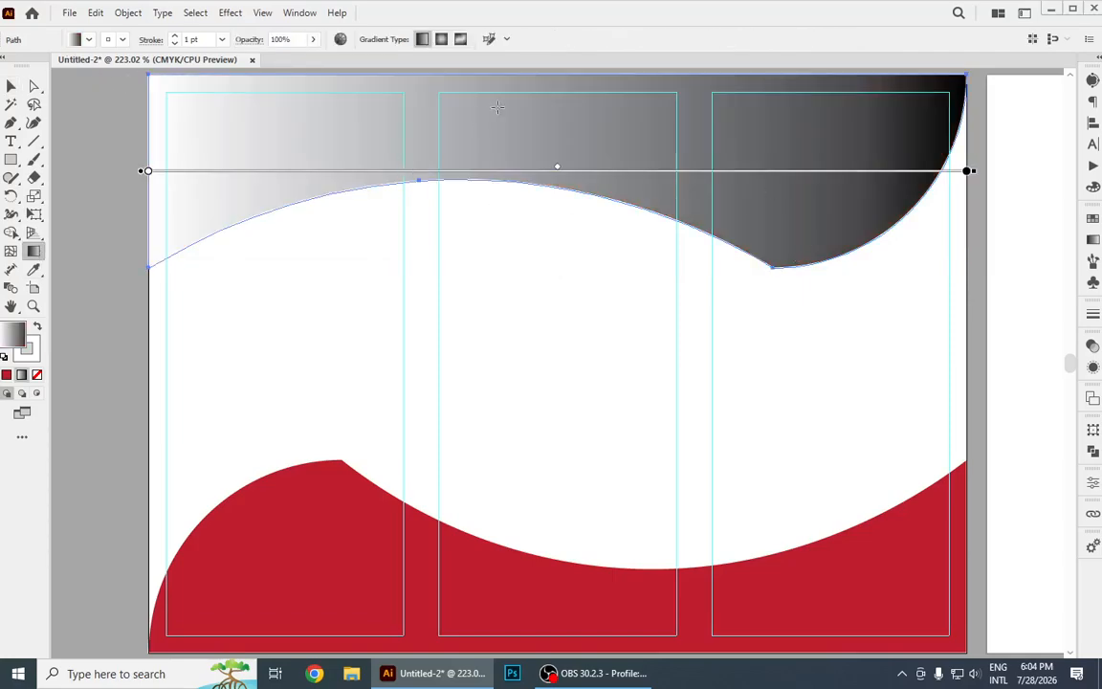
{"action": "left_click_drag", "start_coordinate": [619, 70], "coordinate": [620, 280]}
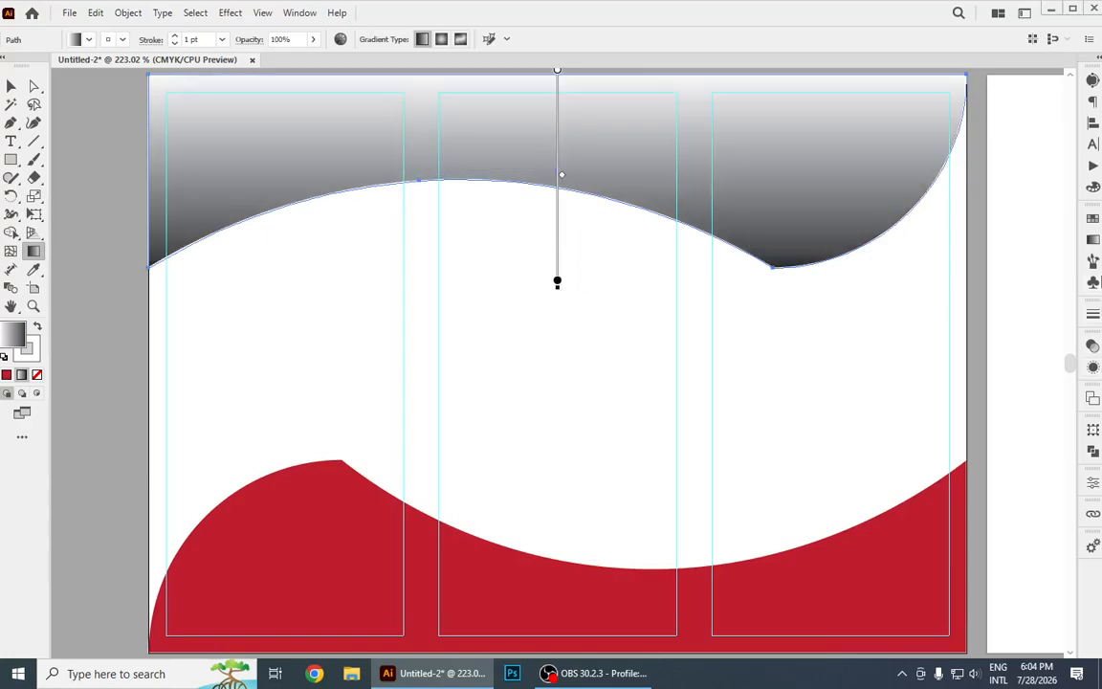
Reverse the top wave's gradient so black starts at its upper edge, and show the swatches for the black stop.
{"action": "left_click", "coordinate": [1092, 240]}
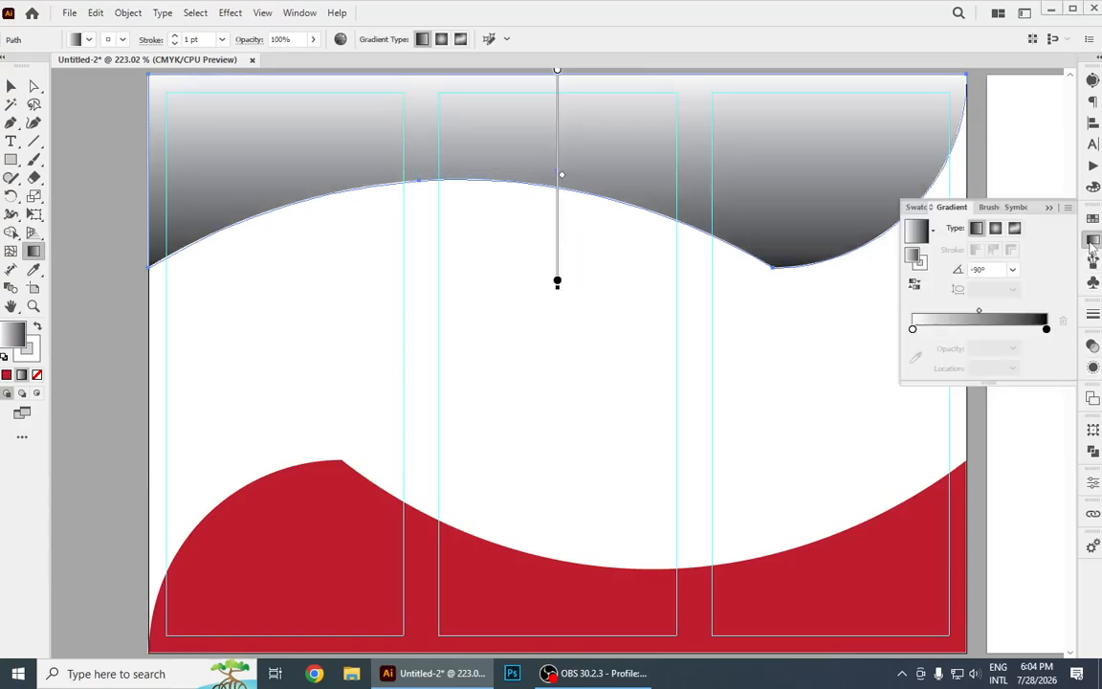
{"action": "left_click", "coordinate": [914, 287]}
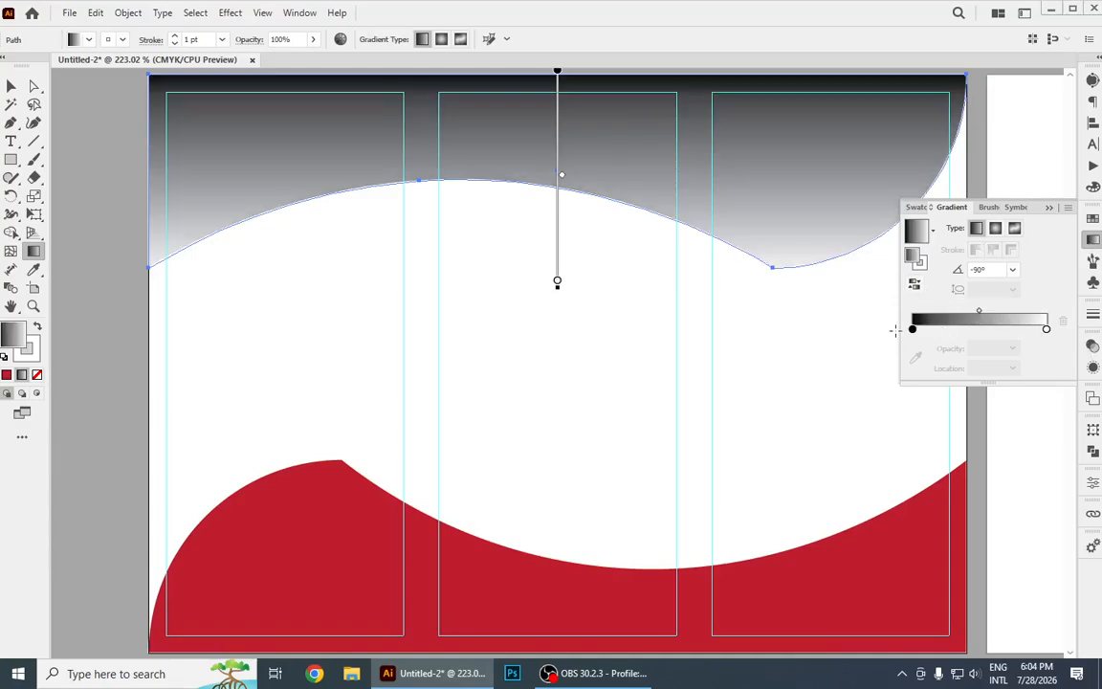
{"action": "double_click", "coordinate": [912, 329]}
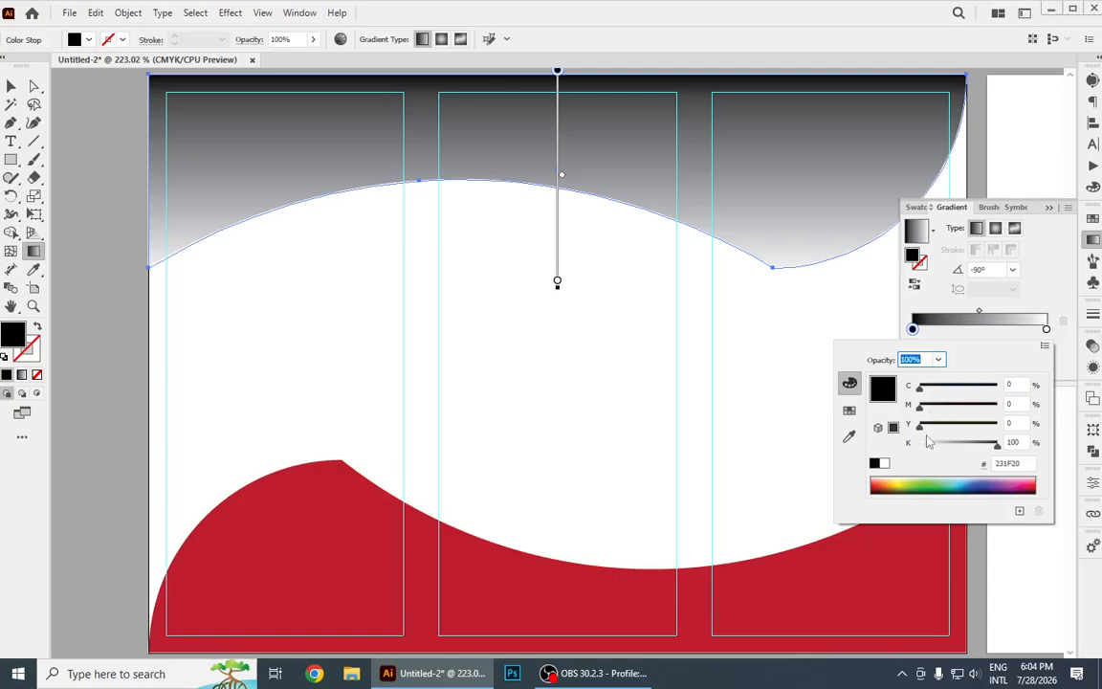
{"action": "left_click", "coordinate": [848, 409]}
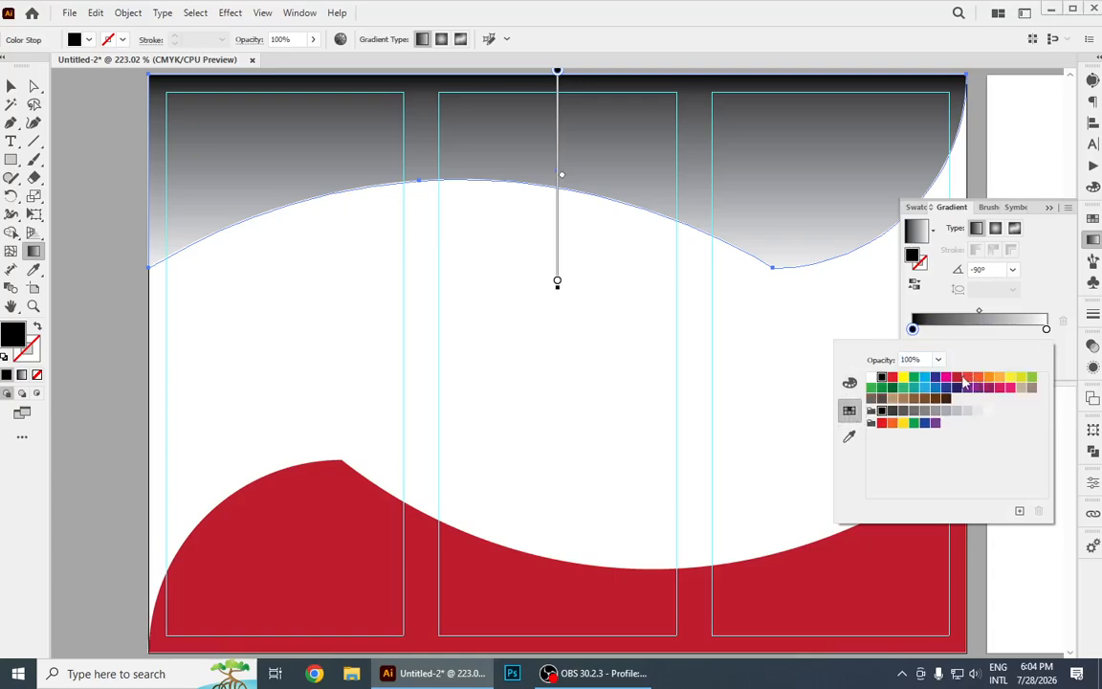
Try pink, green, yellow-green and bright red swatches on the gradient's starting stop.
{"action": "left_click", "coordinate": [957, 376]}
{"action": "left_click", "coordinate": [1008, 389]}
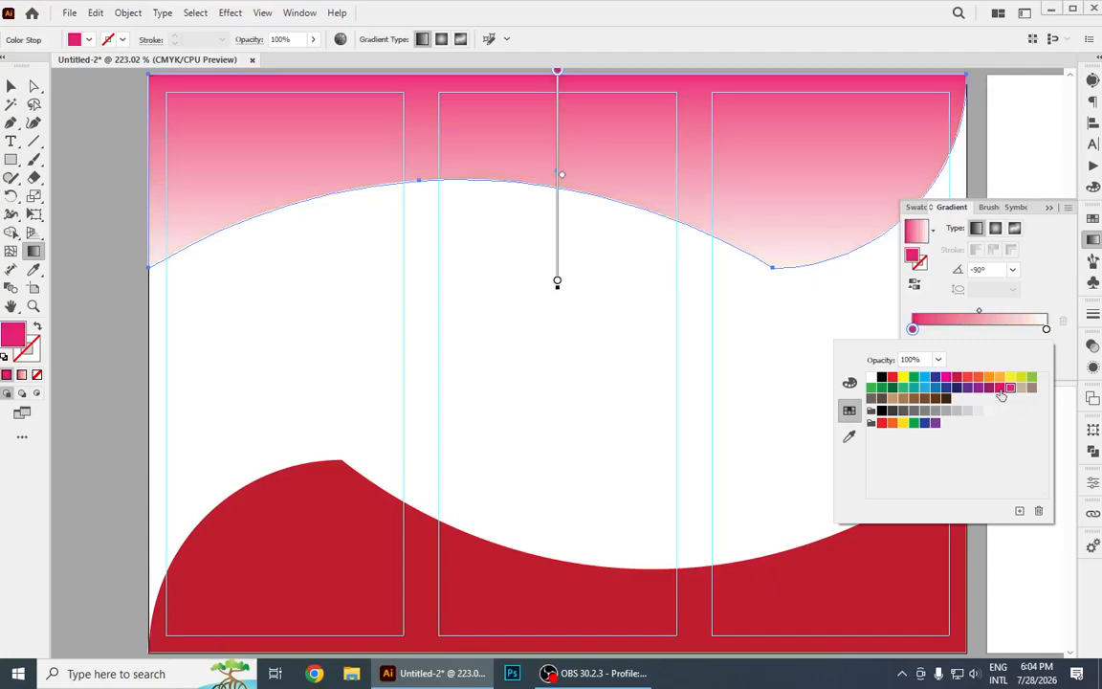
{"action": "left_click", "coordinate": [871, 387]}
{"action": "left_click", "coordinate": [881, 387]}
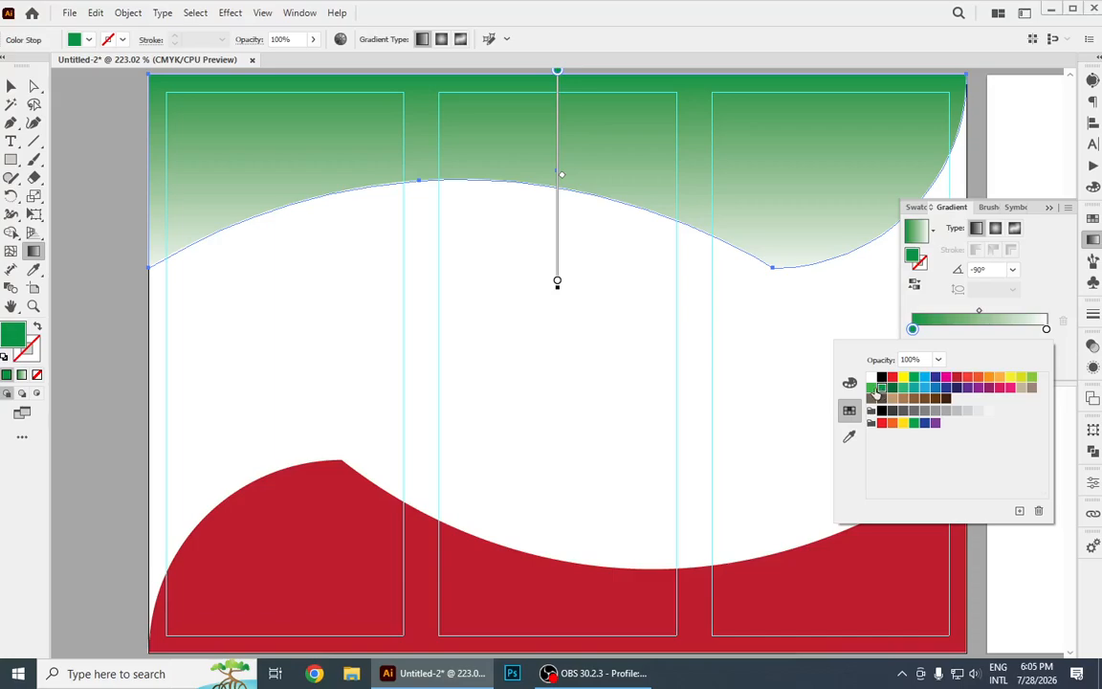
{"action": "left_click", "coordinate": [872, 388]}
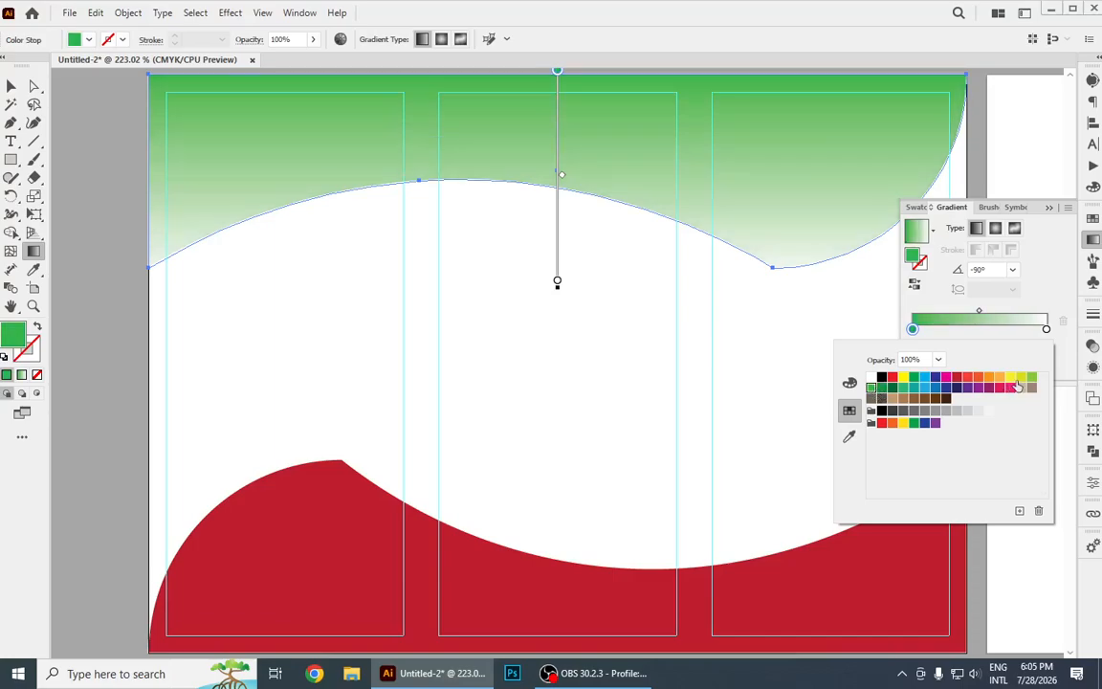
{"action": "left_click", "coordinate": [1010, 377]}
{"action": "left_click", "coordinate": [1021, 376]}
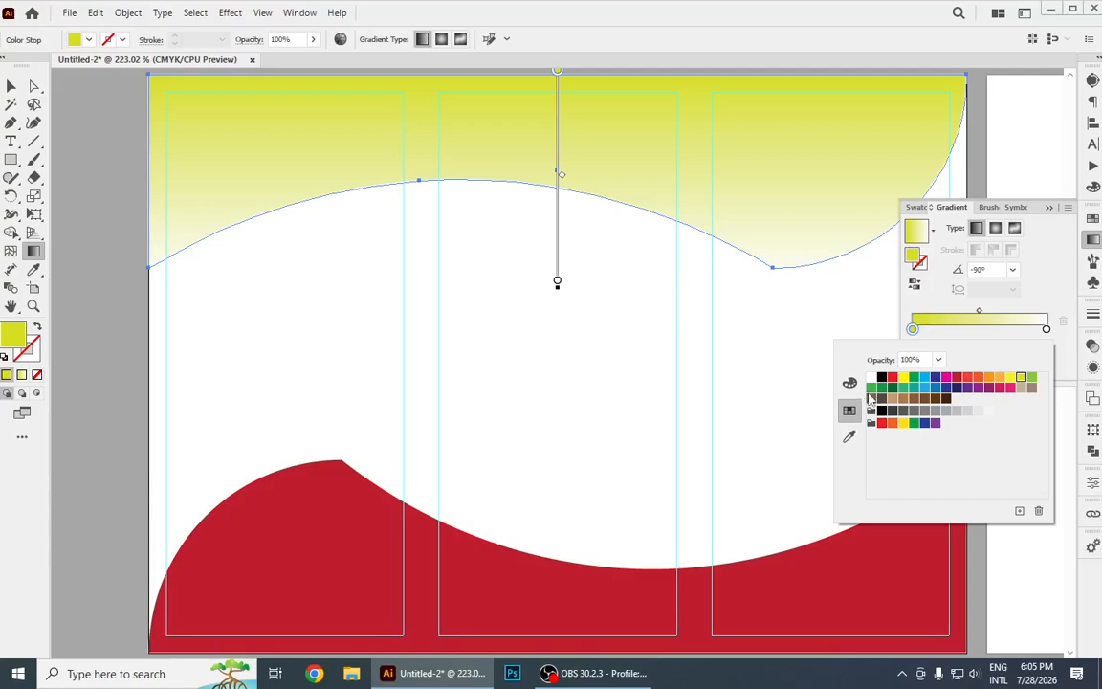
{"action": "left_click", "coordinate": [871, 388]}
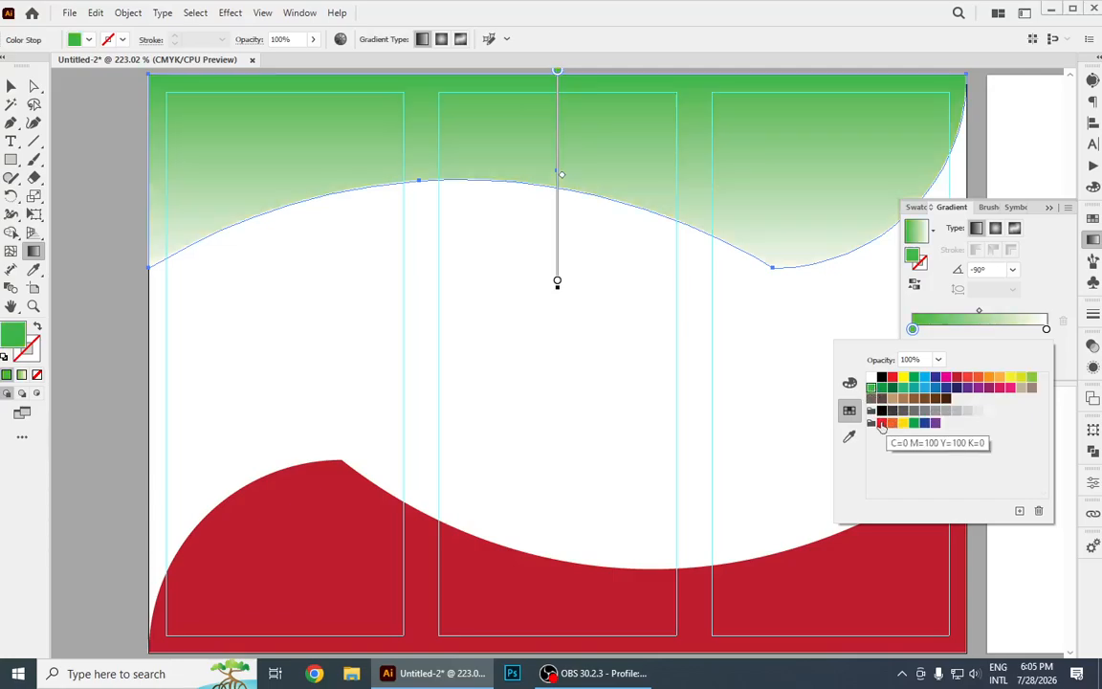
{"action": "left_click", "coordinate": [881, 423]}
Color the gradient's starting stop dark red and shift the midpoint toward the white end, to about 72%.
{"action": "left_click", "coordinate": [957, 377]}
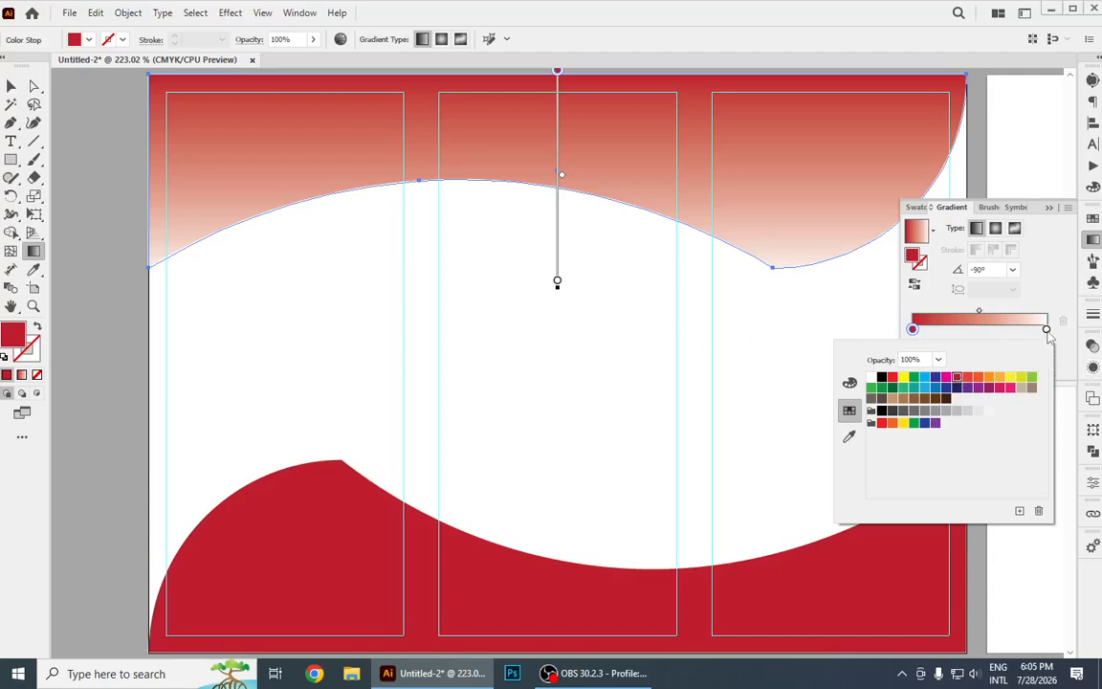
{"action": "left_click", "coordinate": [1047, 333]}
{"action": "left_click_drag", "start_coordinate": [979, 316], "coordinate": [1014, 316]}
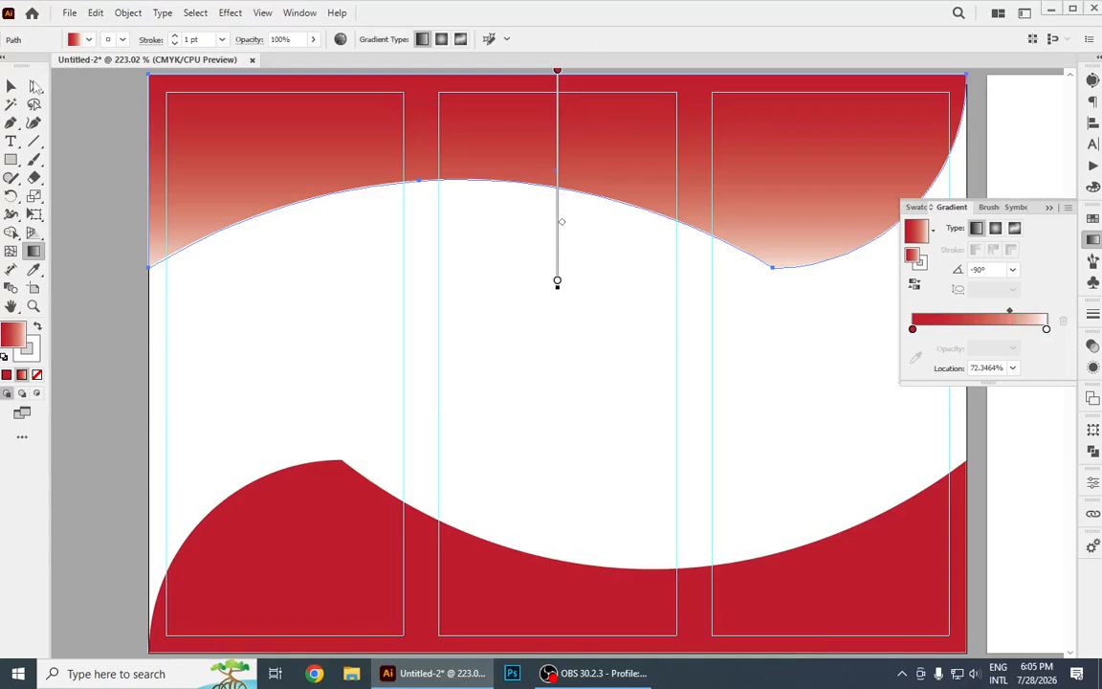
Copy the top wave's red-to-white gradient onto the bottom wave shape with the Eyedropper.
{"action": "left_click", "coordinate": [10, 86]}
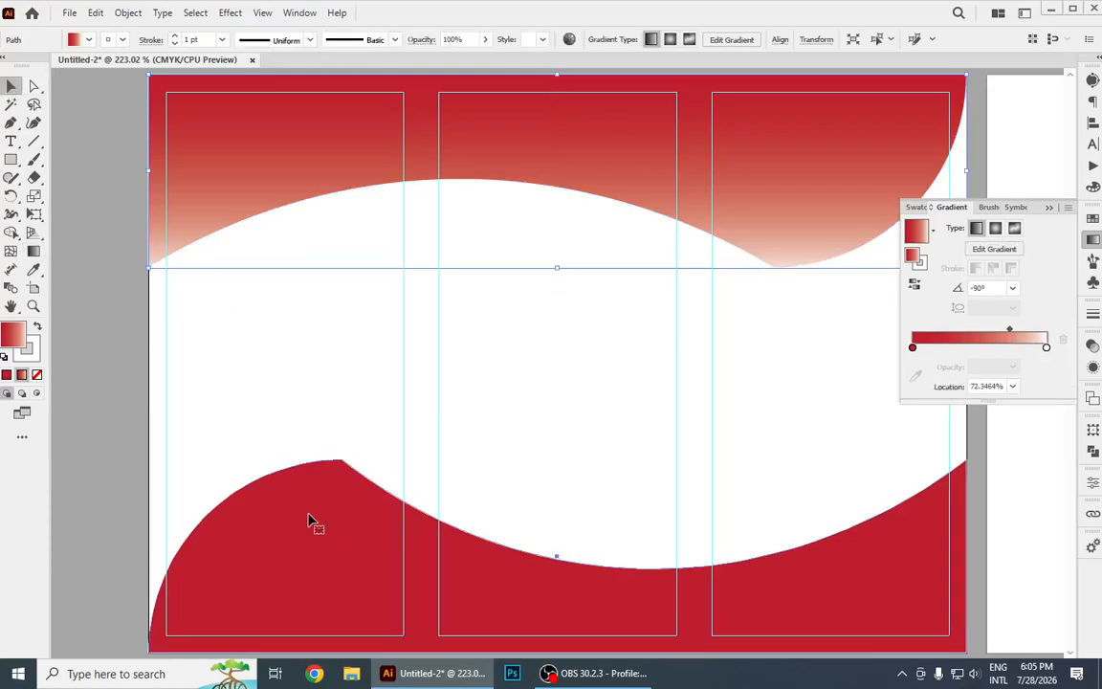
{"action": "left_click", "coordinate": [311, 521]}
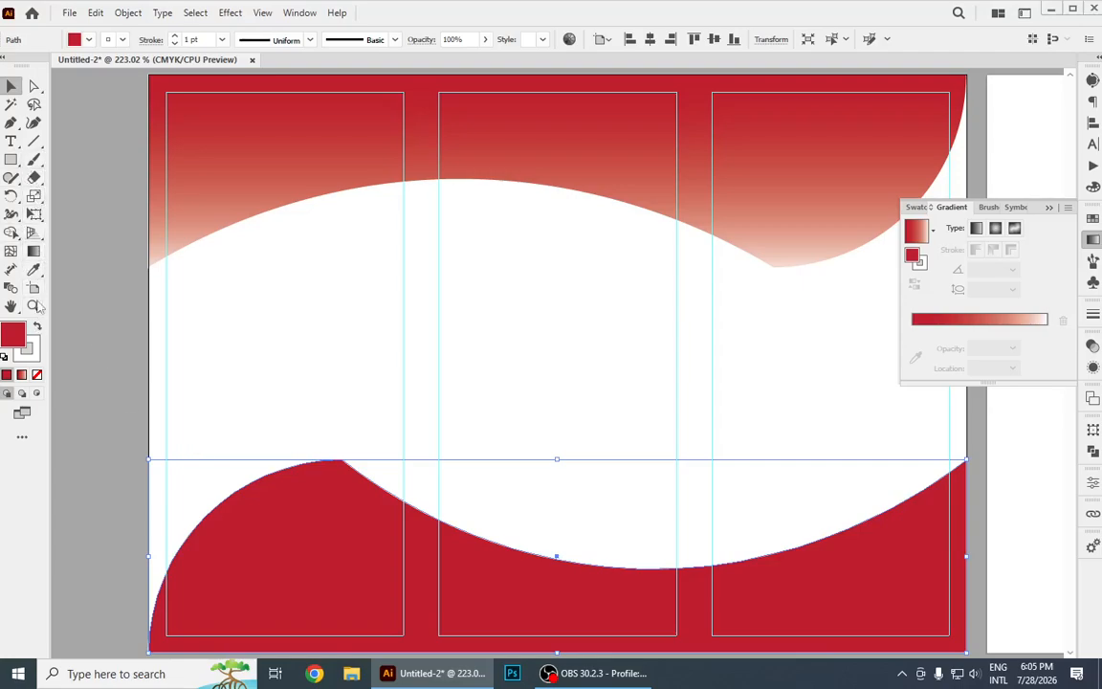
{"action": "left_click", "coordinate": [34, 269]}
{"action": "left_click", "coordinate": [177, 187]}
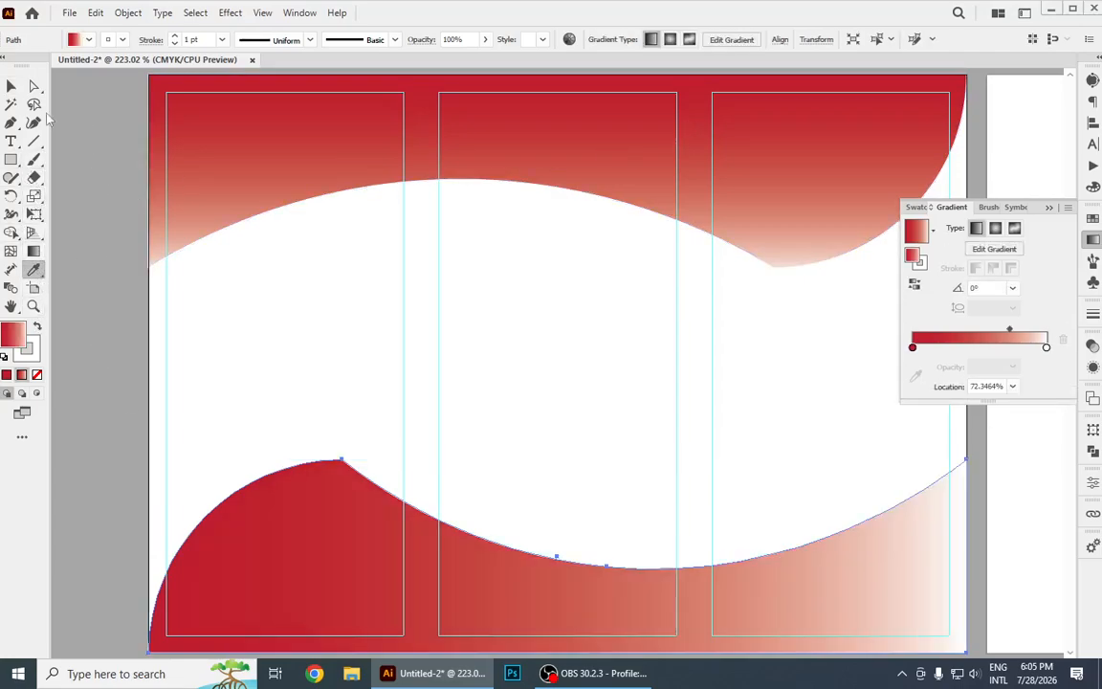
{"action": "left_click", "coordinate": [11, 88]}
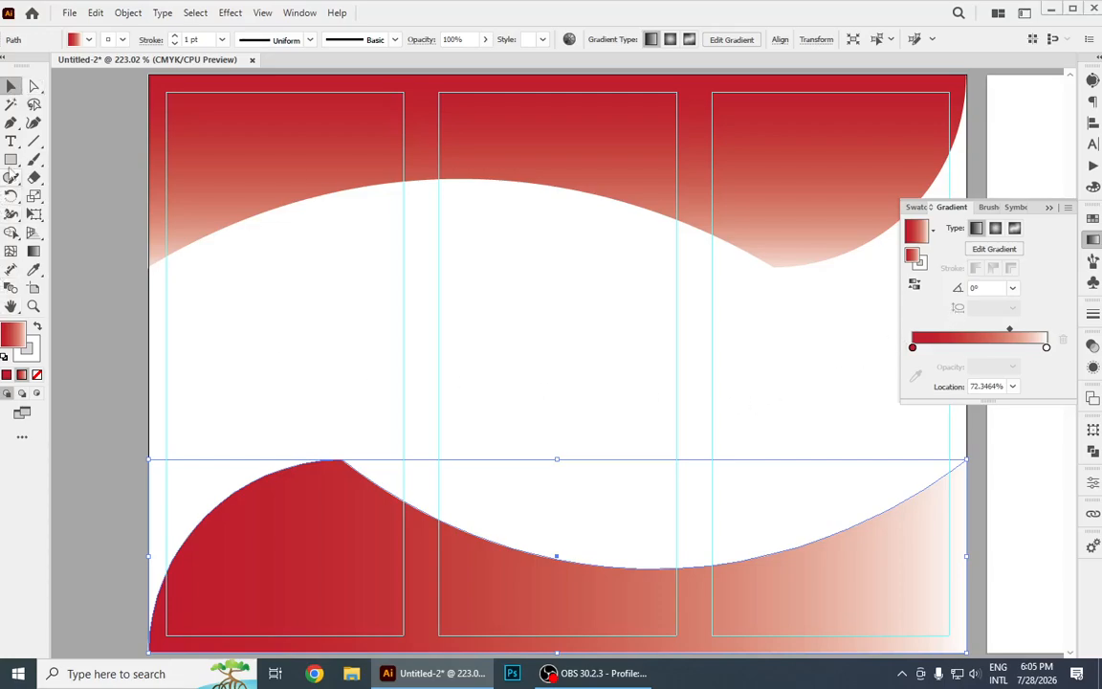
Redirect the bottom wave's gradient to 90°, running from red at its lower edge to white just above the shape.
{"action": "left_click", "coordinate": [33, 251]}
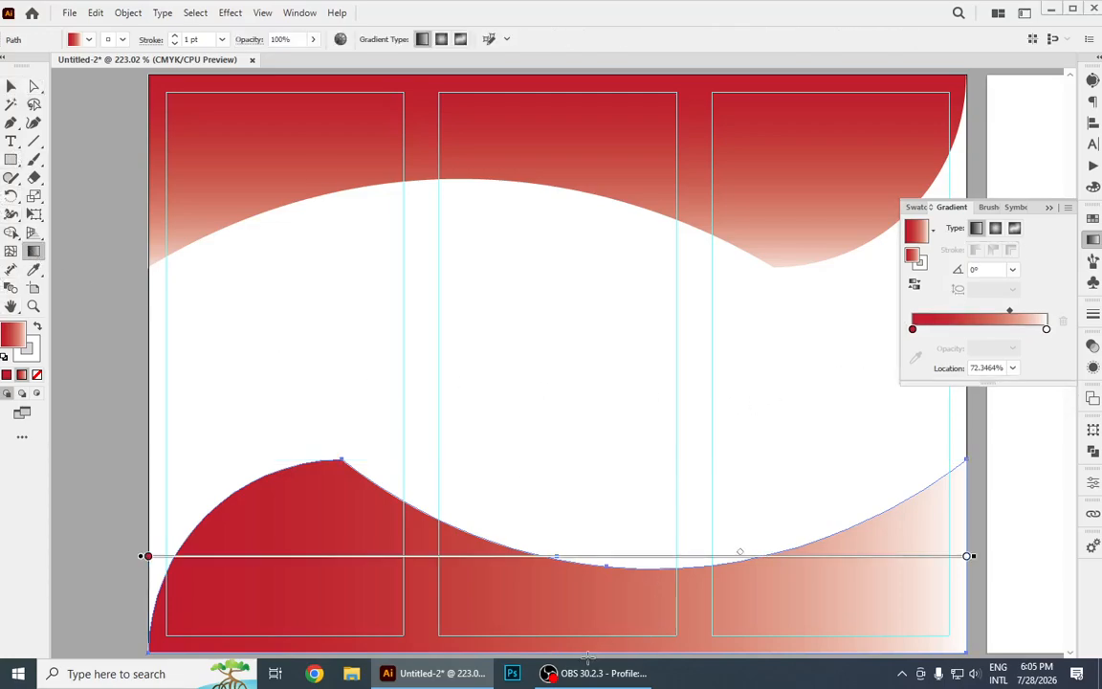
{"action": "left_click_drag", "start_coordinate": [556, 656], "coordinate": [557, 488]}
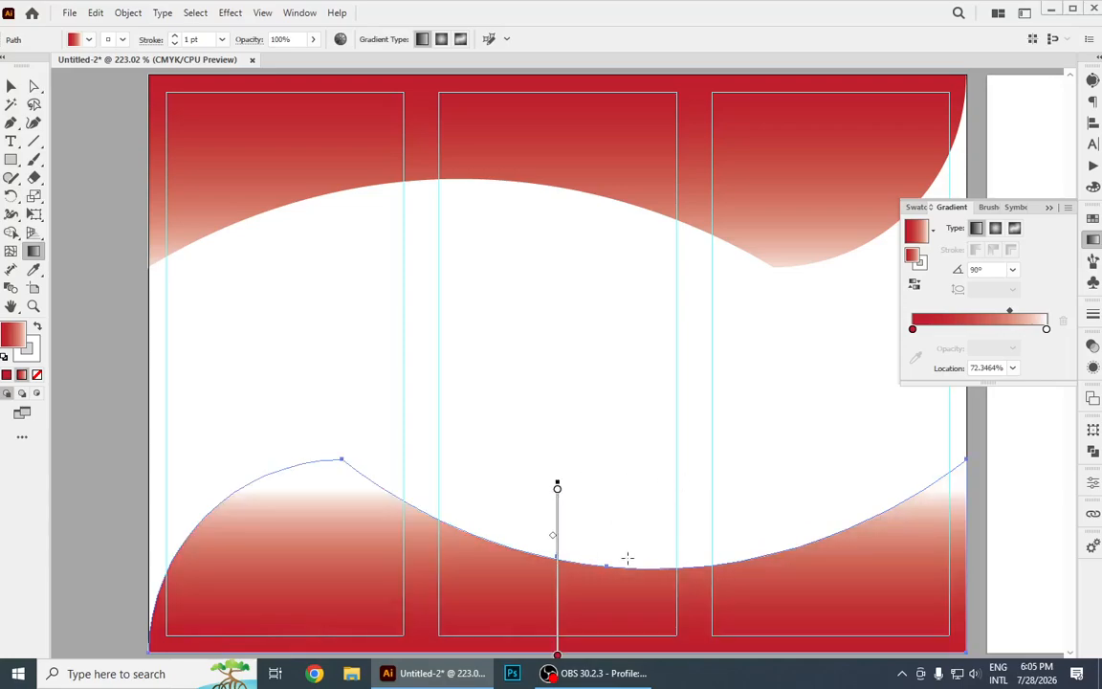
{"action": "left_click_drag", "start_coordinate": [578, 644], "coordinate": [581, 335]}
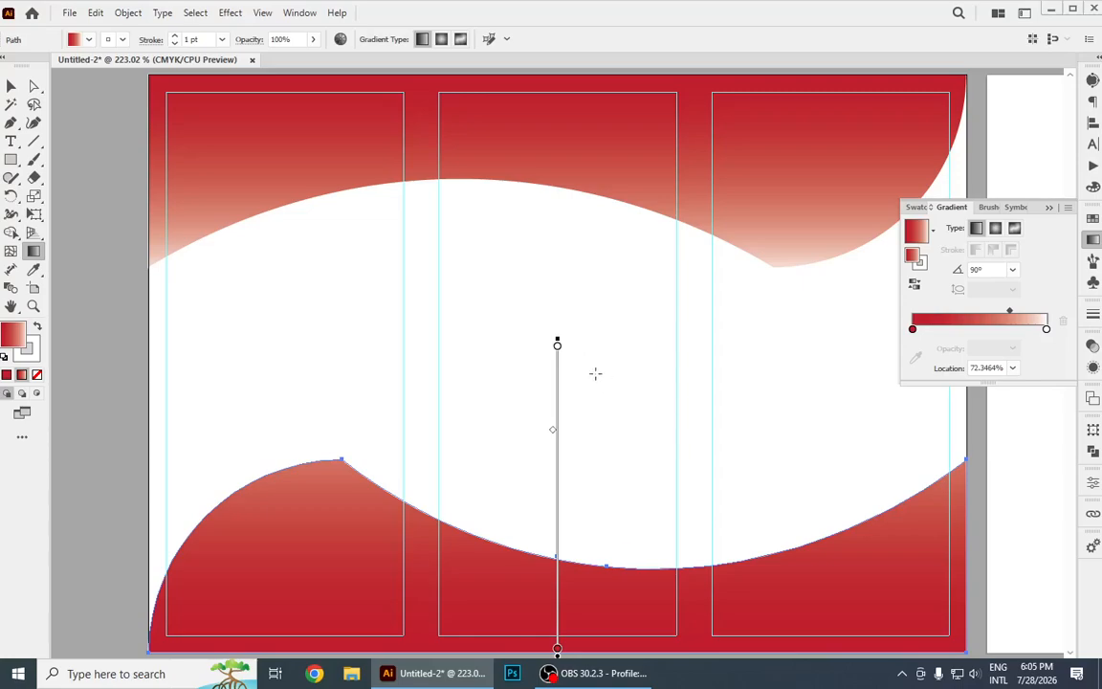
{"action": "mouse_move", "coordinate": [559, 381]}
{"action": "left_mouse_down"}
{"action": "mouse_move", "coordinate": [561, 456]}
{"action": "mouse_move", "coordinate": [552, 444]}
{"action": "left_mouse_up"}
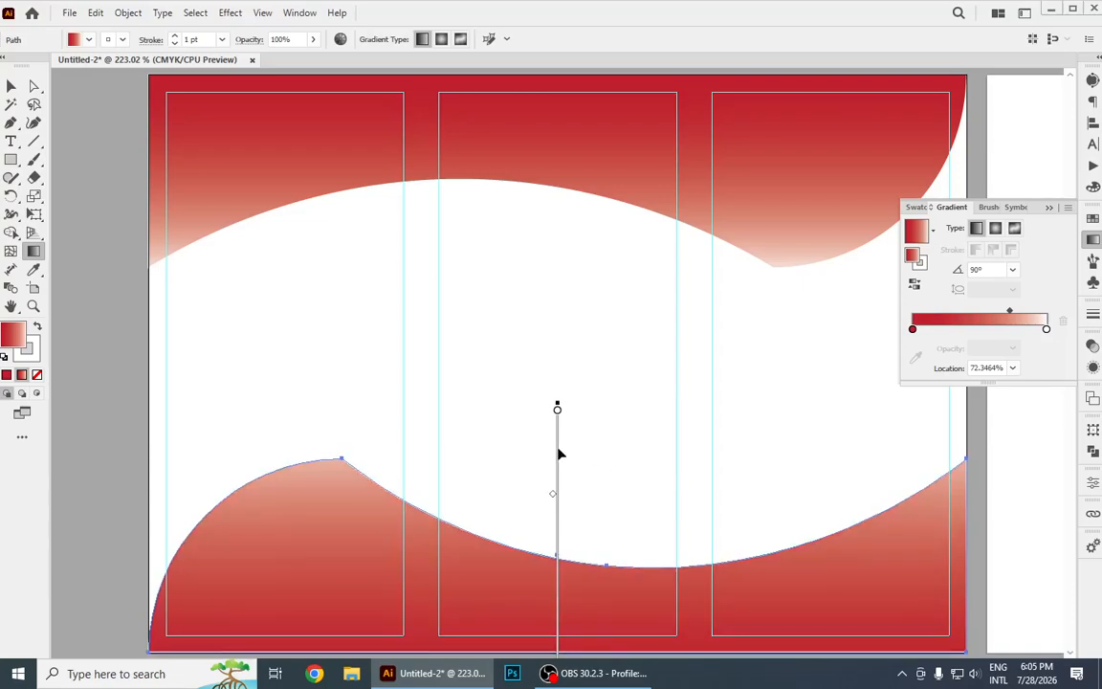
{"action": "left_click", "coordinate": [10, 86]}
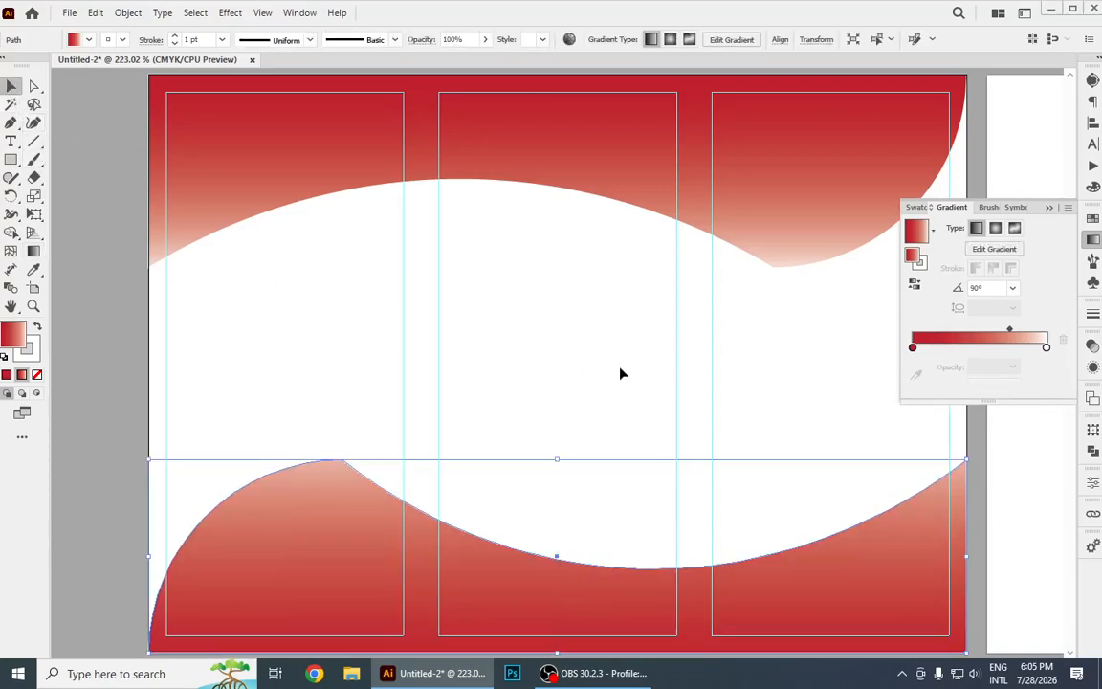
{"action": "left_click", "coordinate": [420, 376]}
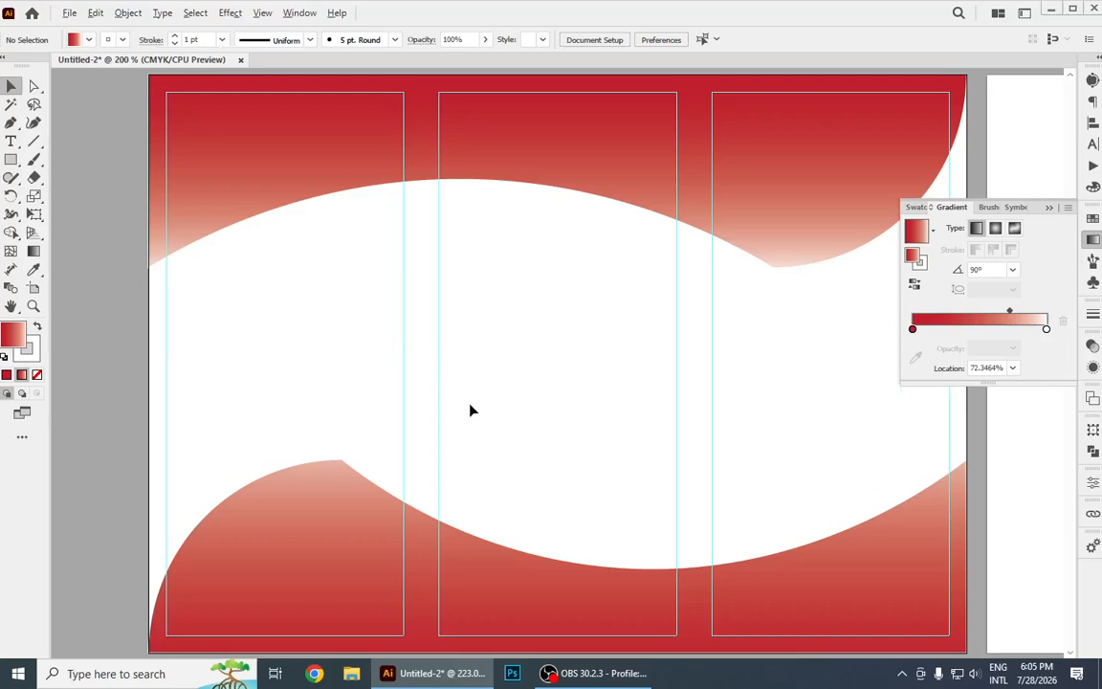
Draw a rectangle covering the whole left artboard and send it behind both wave shapes.
{"action": "scroll", "coordinate": [469, 411], "scroll_direction": "down", "scroll_amount": 1}
{"action": "left_click", "coordinate": [11, 160]}
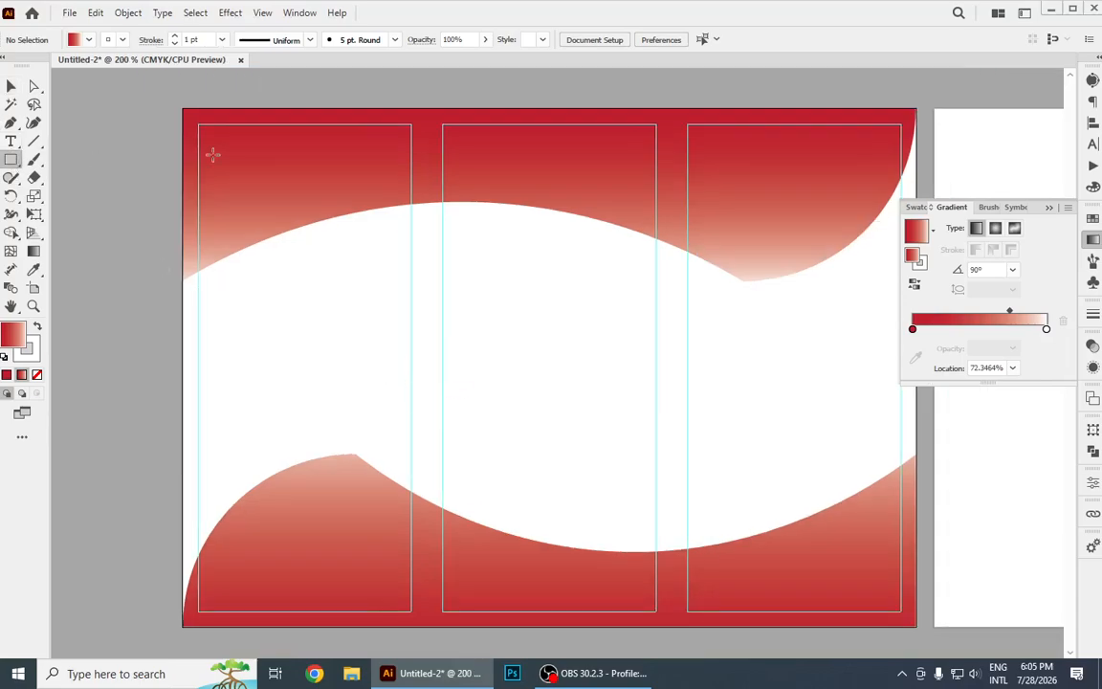
{"action": "left_click_drag", "start_coordinate": [184, 110], "coordinate": [916, 624]}
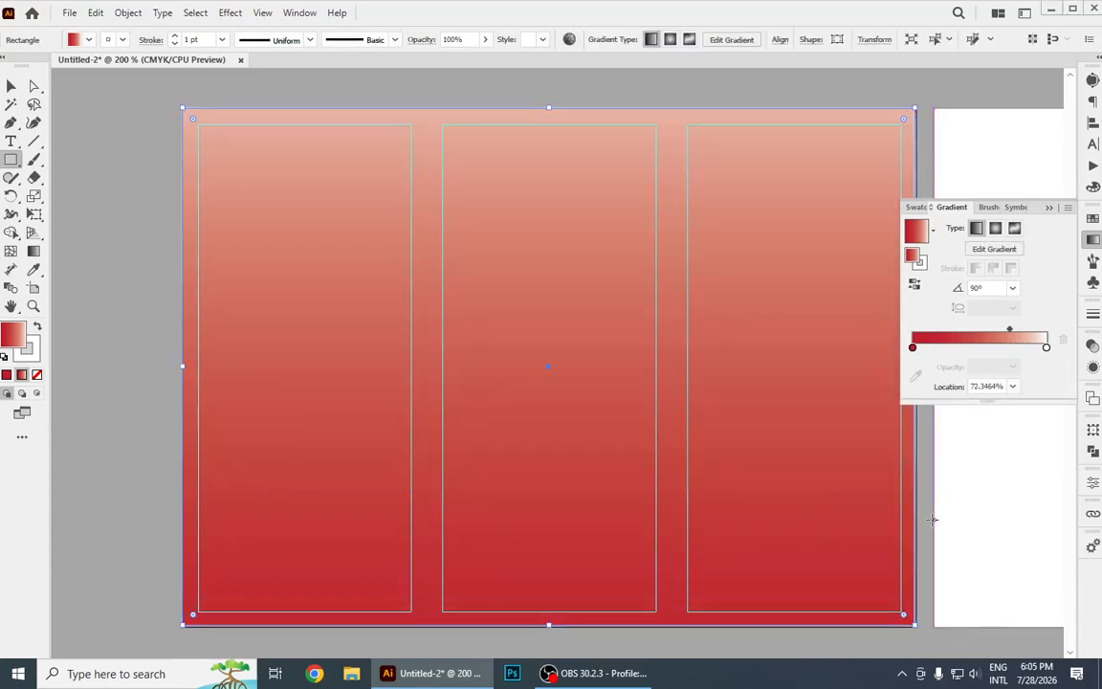
{"action": "left_click", "coordinate": [87, 39]}
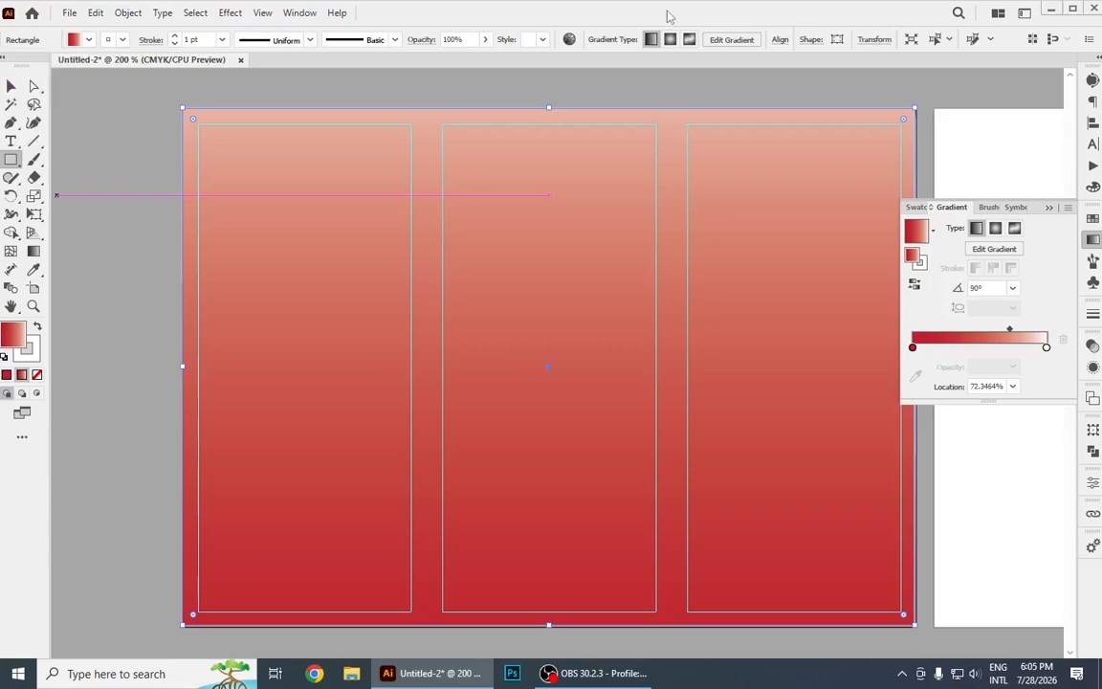
{"action": "key", "text": "ctrl+shift+bracketleft"}
{"action": "key", "text": "v"}
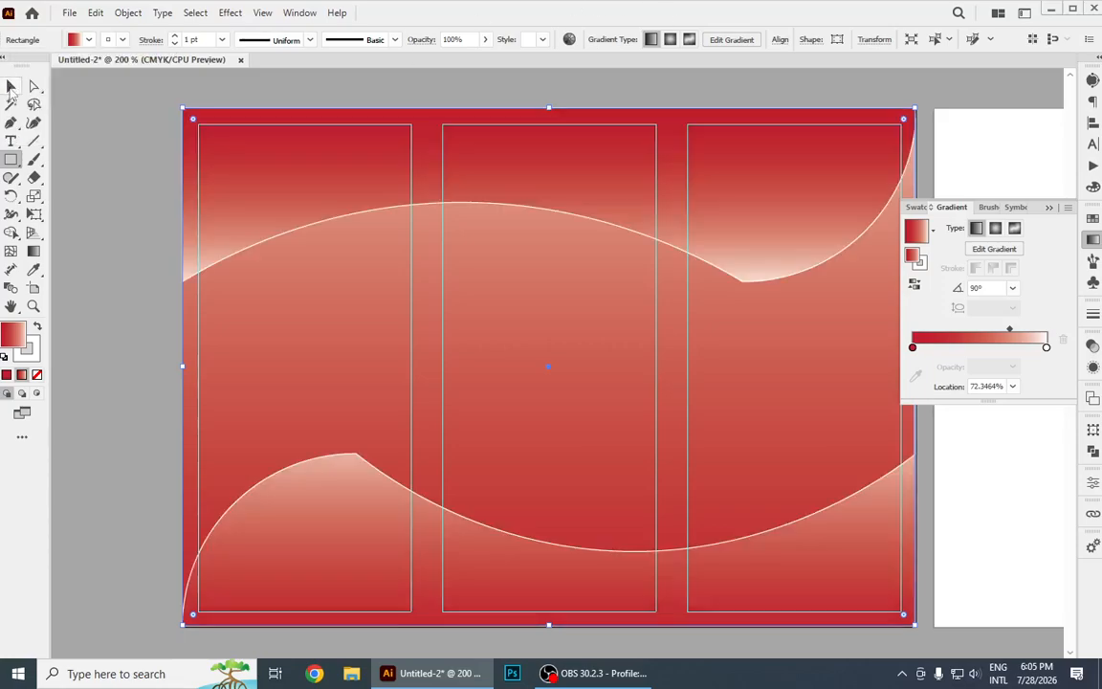
Fill the background rectangle with dark blue after trying magenta, orange-red, teal and light blue swatches.
{"action": "left_click", "coordinate": [87, 40]}
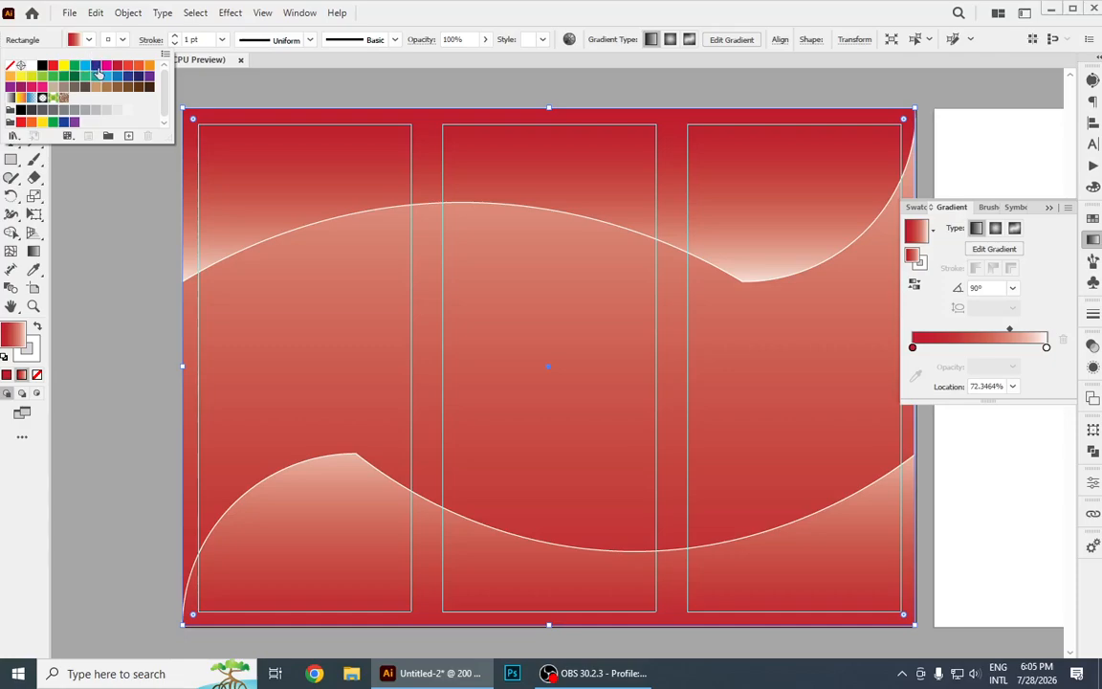
{"action": "left_click", "coordinate": [99, 65]}
{"action": "left_click", "coordinate": [106, 65]}
{"action": "left_click", "coordinate": [128, 65]}
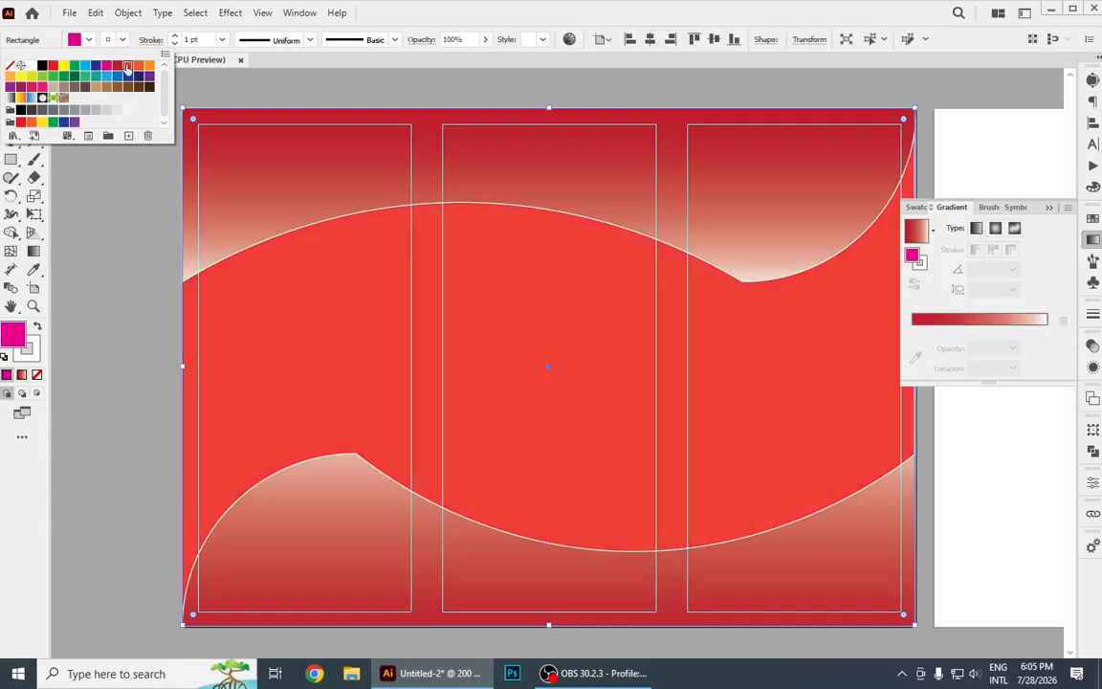
{"action": "left_click", "coordinate": [95, 76]}
{"action": "left_click", "coordinate": [107, 76]}
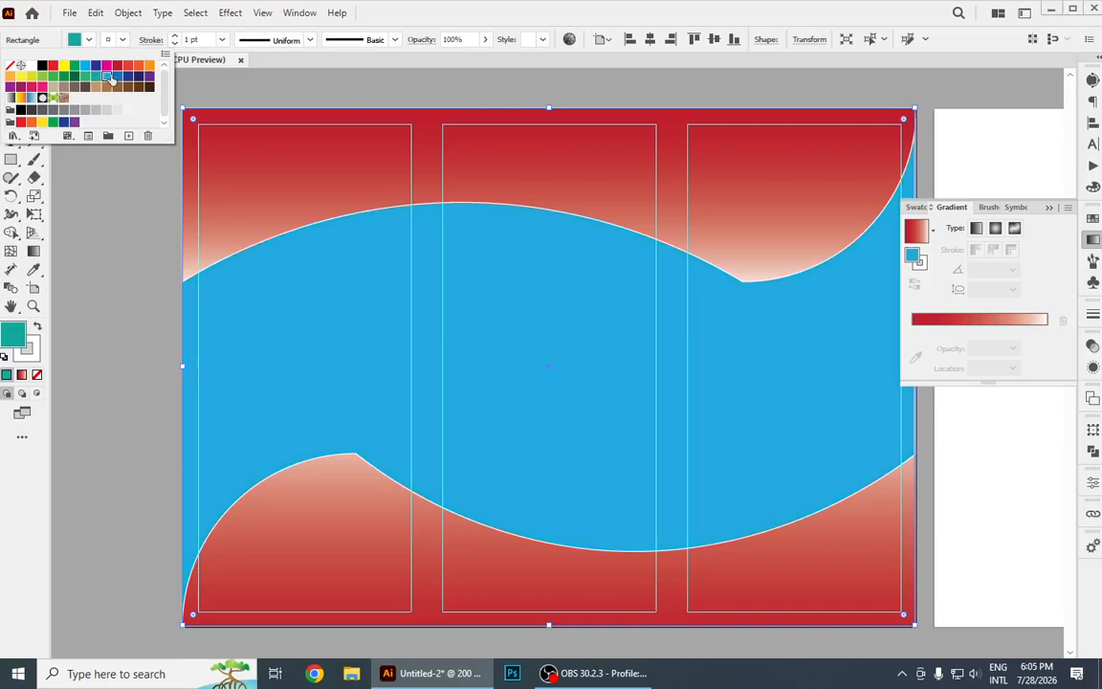
{"action": "left_click", "coordinate": [128, 75]}
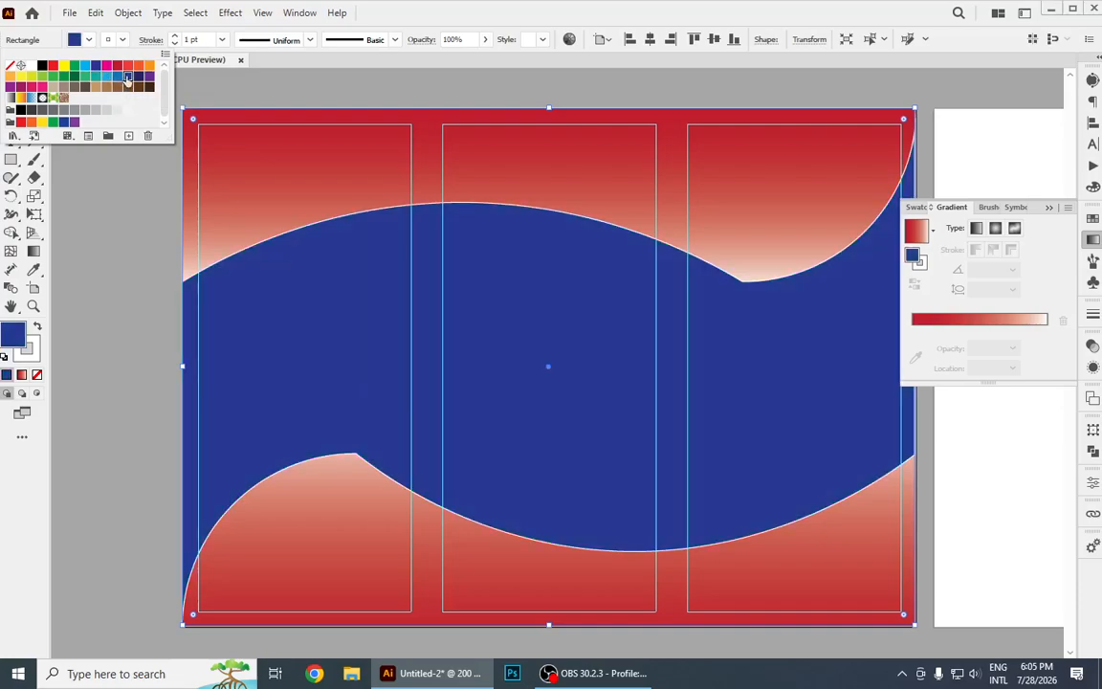
{"action": "left_click", "coordinate": [597, 6]}
Remove the stroke from the background rectangle and both wave shapes, then deselect them and collapse the gradient settings.
{"action": "left_click_drag", "start_coordinate": [297, 225], "coordinate": [731, 602]}
{"action": "left_click", "coordinate": [115, 41]}
{"action": "left_click", "coordinate": [12, 66]}
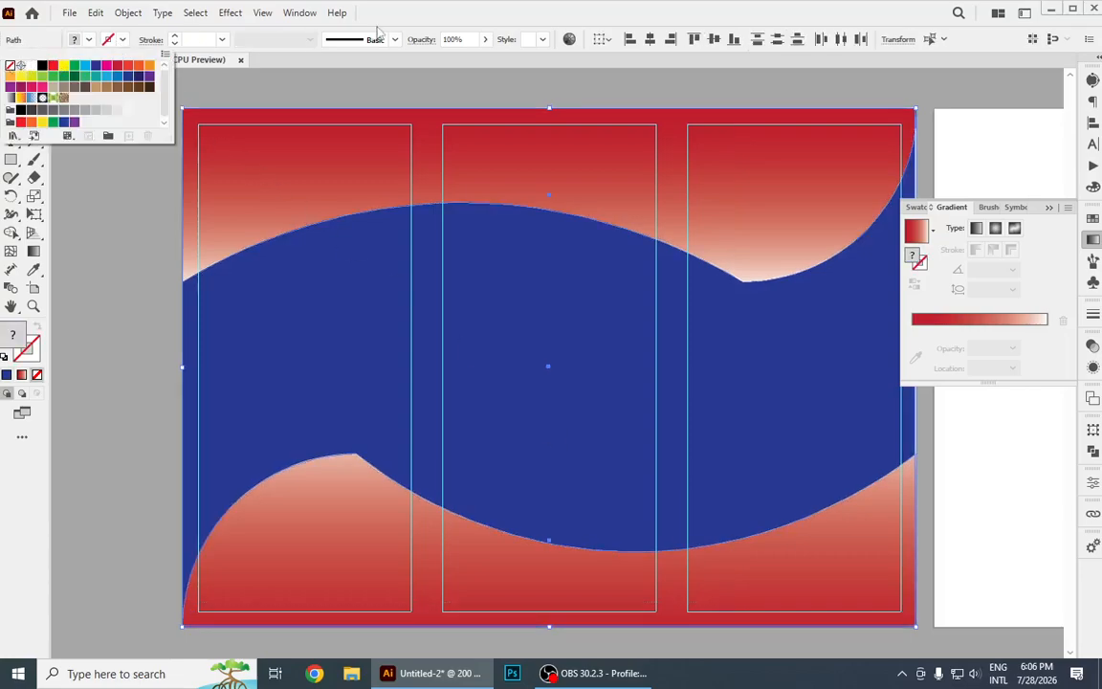
{"action": "left_click", "coordinate": [589, 4]}
{"action": "left_click", "coordinate": [126, 207]}
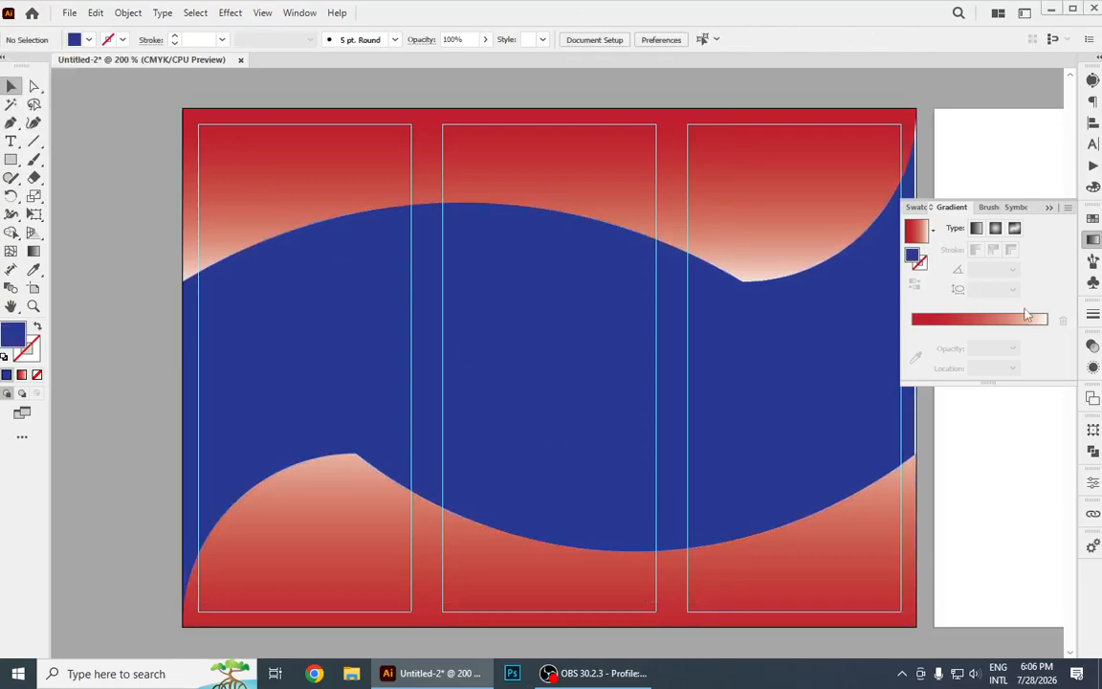
{"action": "left_click", "coordinate": [1052, 207]}
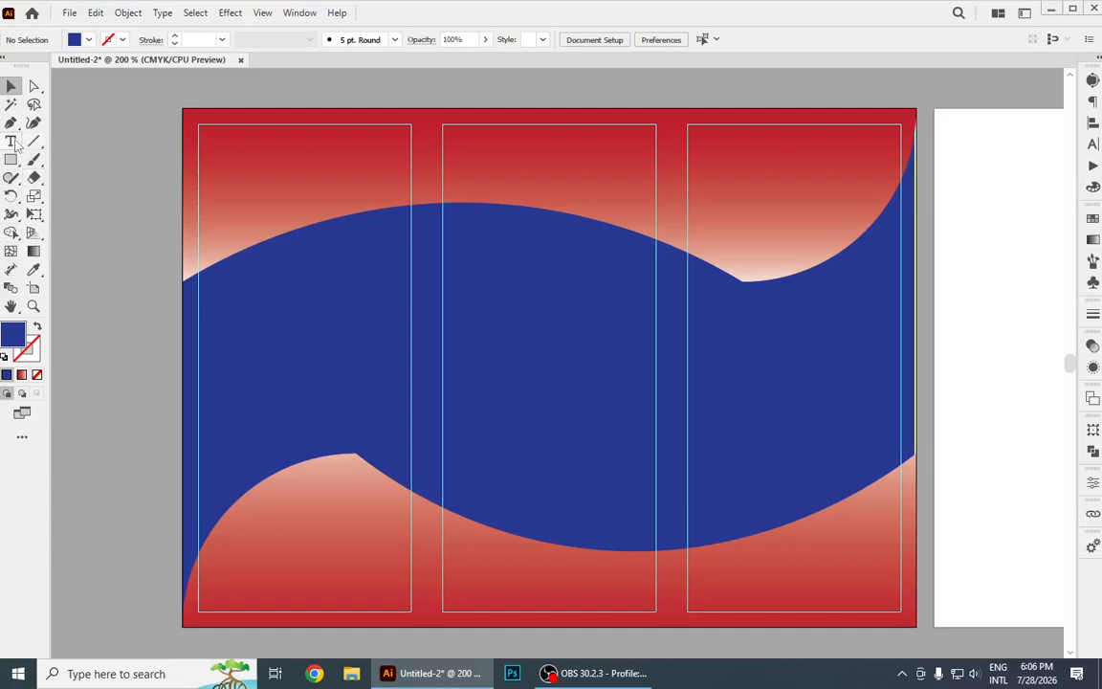
{"action": "scroll", "coordinate": [186, 174], "scroll_direction": "up", "scroll_amount": 2}
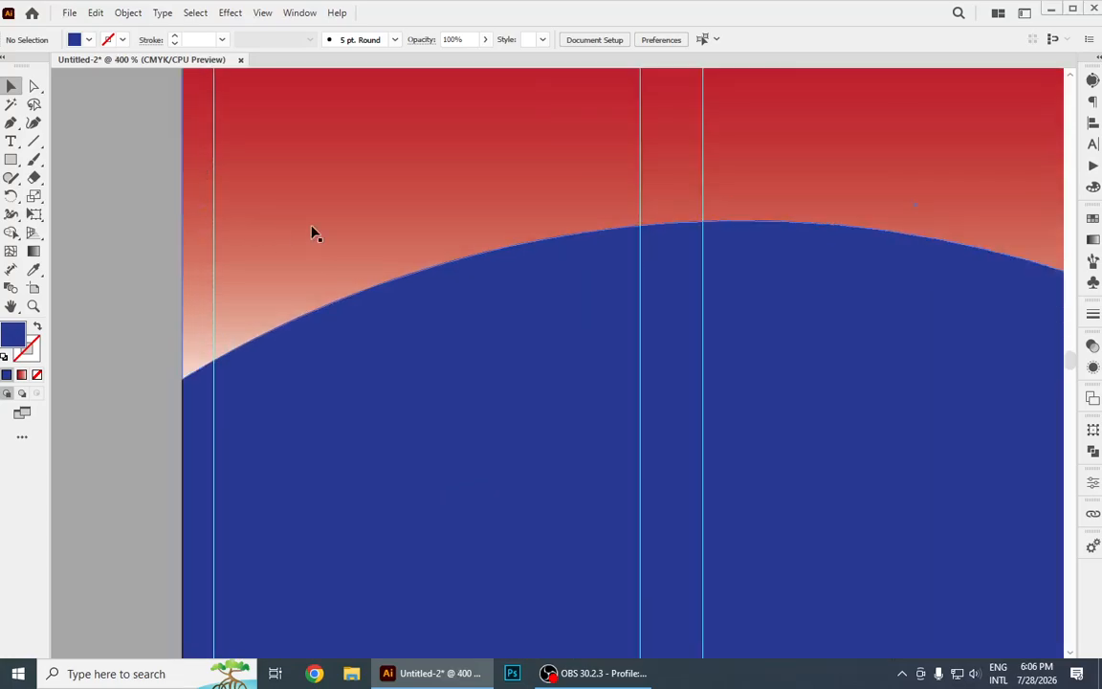
{"action": "scroll", "coordinate": [411, 305], "scroll_direction": "down", "scroll_amount": 2}
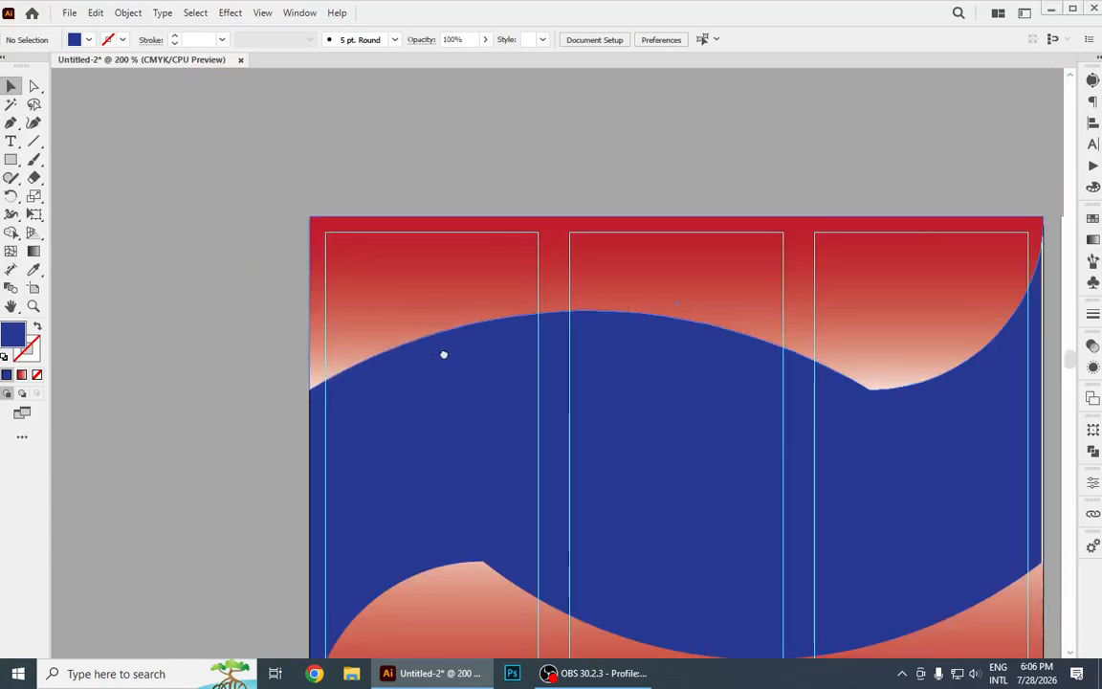
{"action": "left_click_drag", "start_coordinate": [443, 355], "coordinate": [443, 234]}
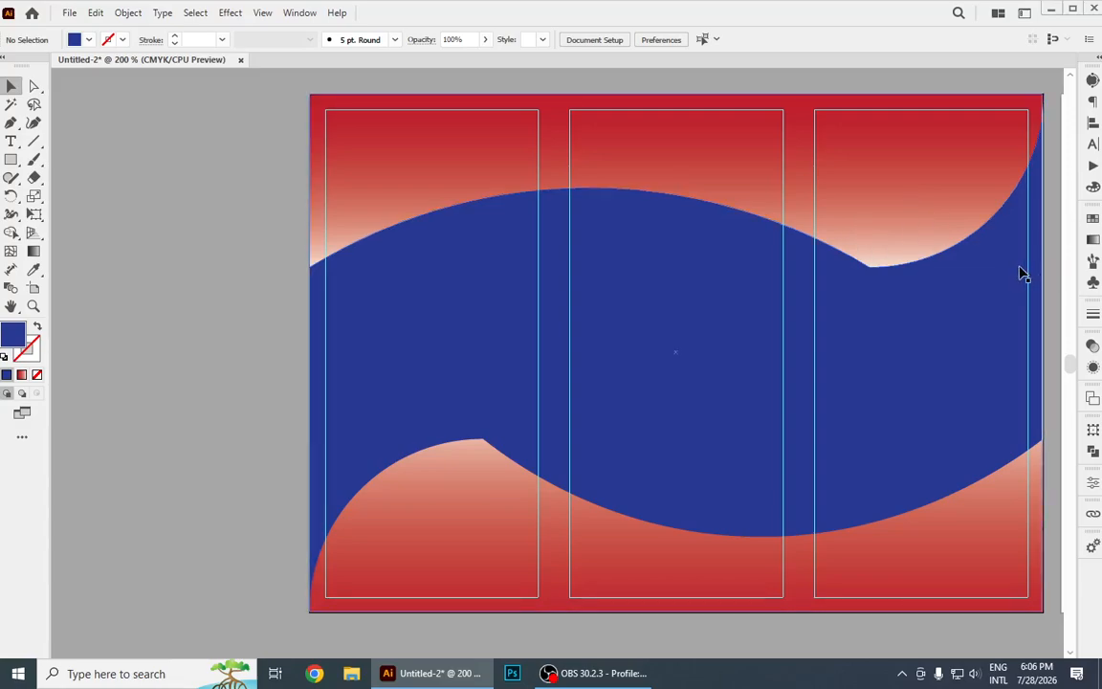
Delete the dark blue background rectangle.
{"action": "left_click", "coordinate": [915, 208]}
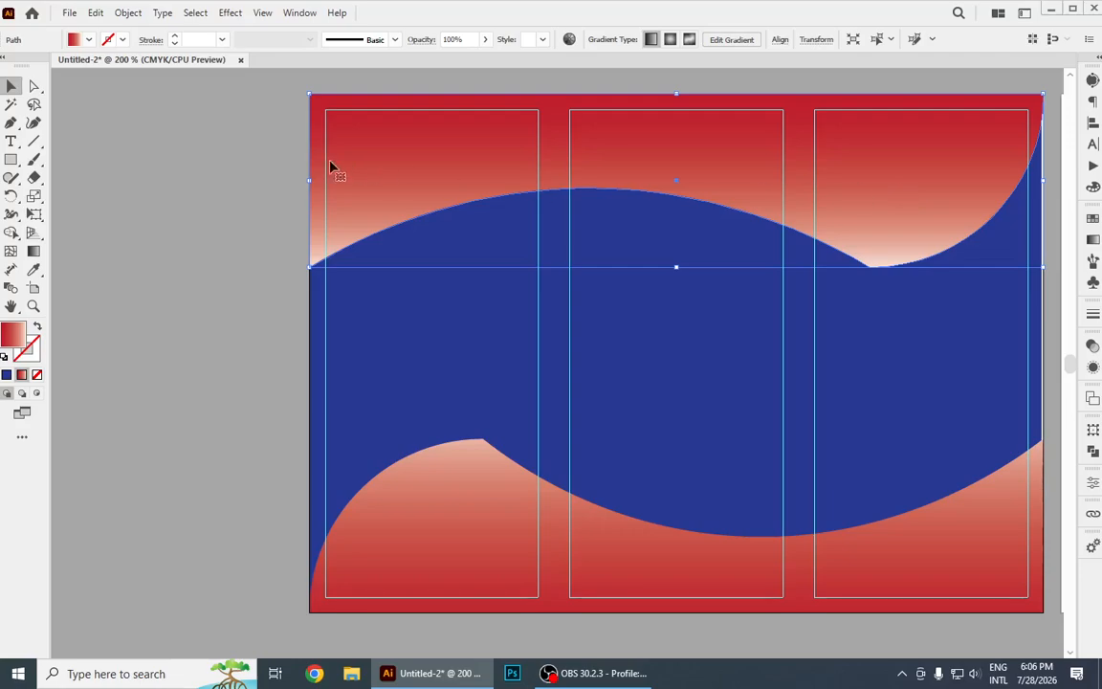
{"action": "left_click", "coordinate": [171, 174]}
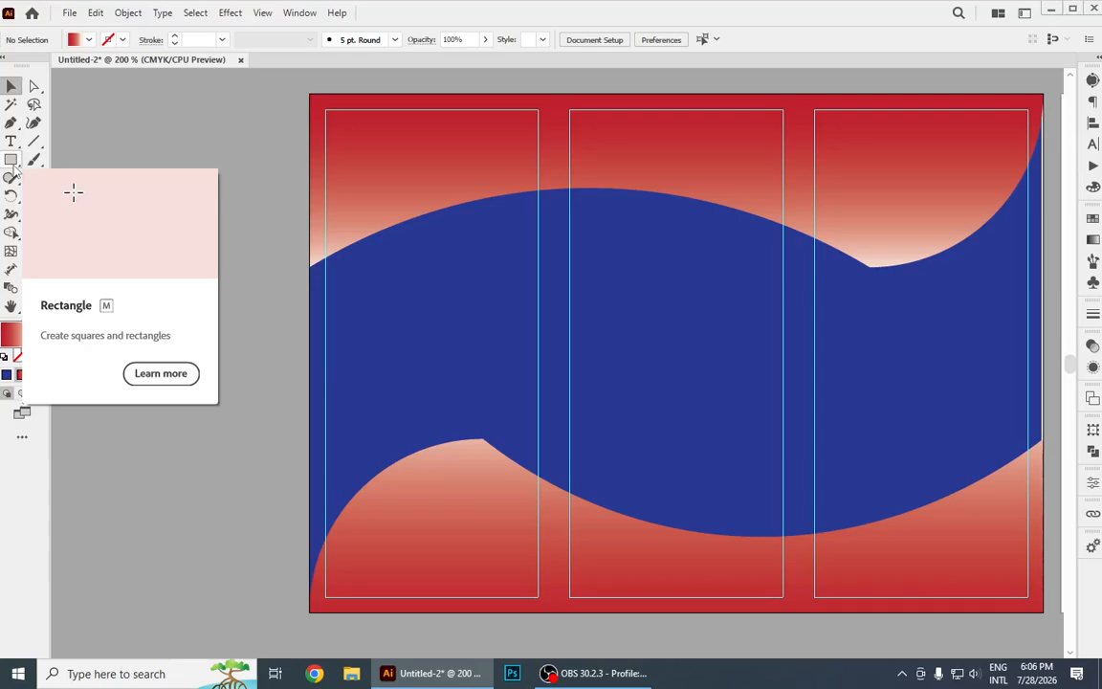
{"action": "left_click", "coordinate": [729, 356]}
{"action": "key", "text": "Delete"}
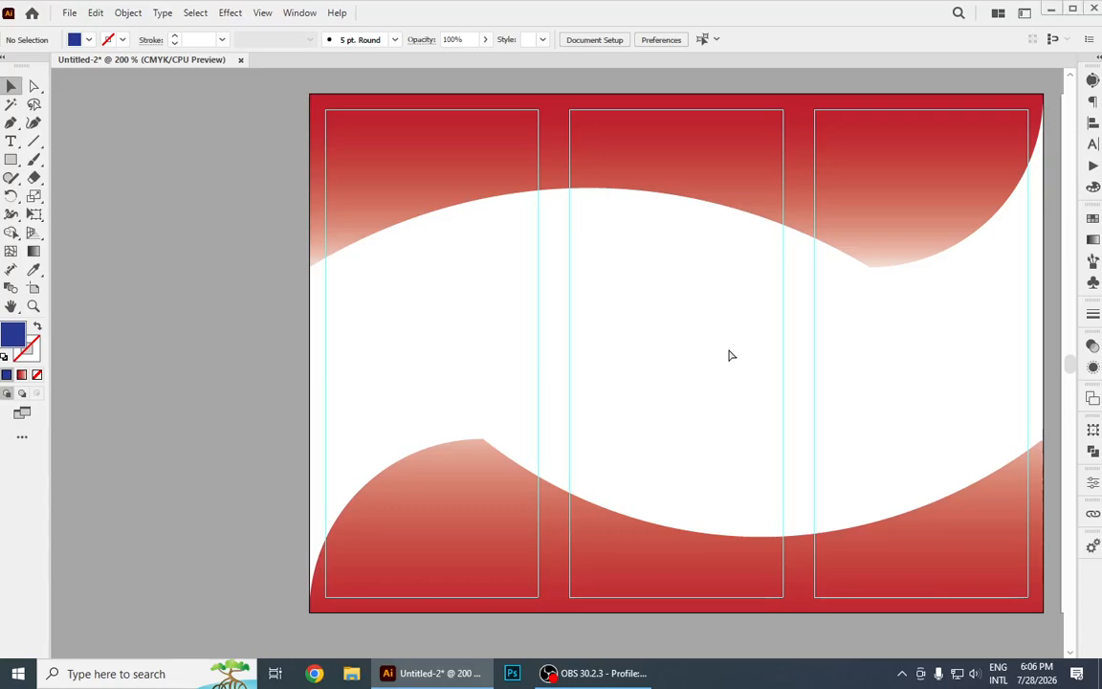
Undo the background deletion and all earlier background rectangle and stroke changes, back to the two gradient waves on white.
{"action": "key", "text": "ctrl+z"}
{"action": "key", "text": "ctrl+z"}
{"action": "key", "text": "ctrl+z"}
{"action": "key", "text": "ctrl+z"}
{"action": "key", "text": "ctrl+z"}
{"action": "key", "text": "ctrl+z"}
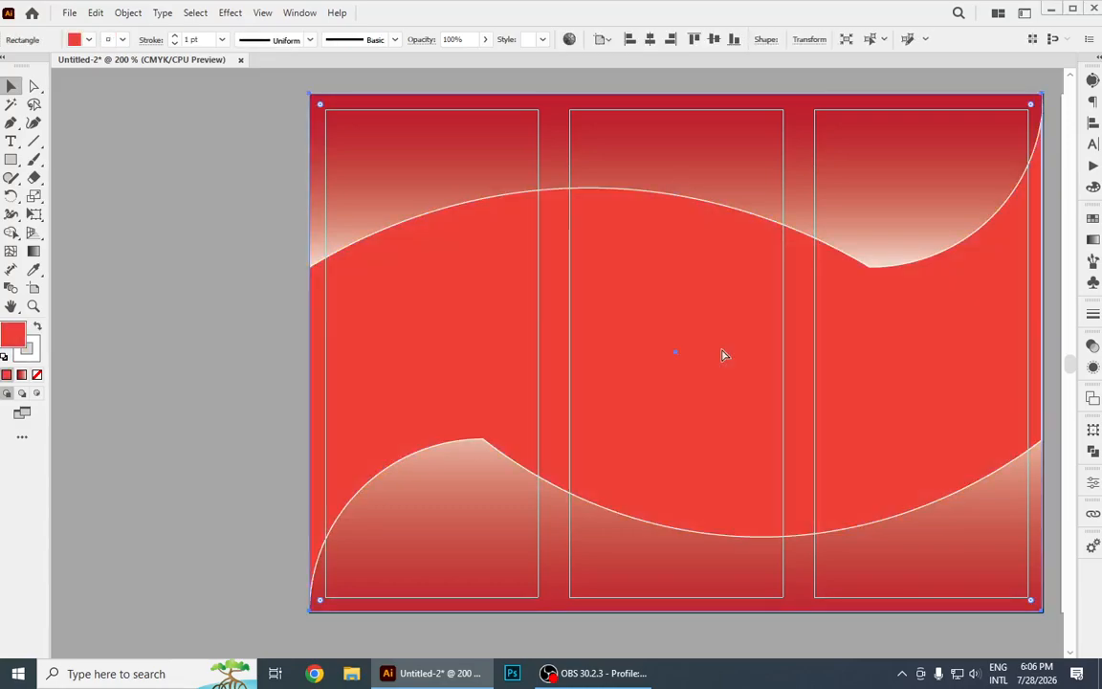
Undo the bottom wave's gradient edits back to its solid red fill.
{"action": "key", "text": "ctrl+z"}
{"action": "key", "text": "ctrl+z"}
{"action": "key", "text": "ctrl+z"}
{"action": "key", "text": "ctrl+z"}
{"action": "key", "text": "ctrl+z"}
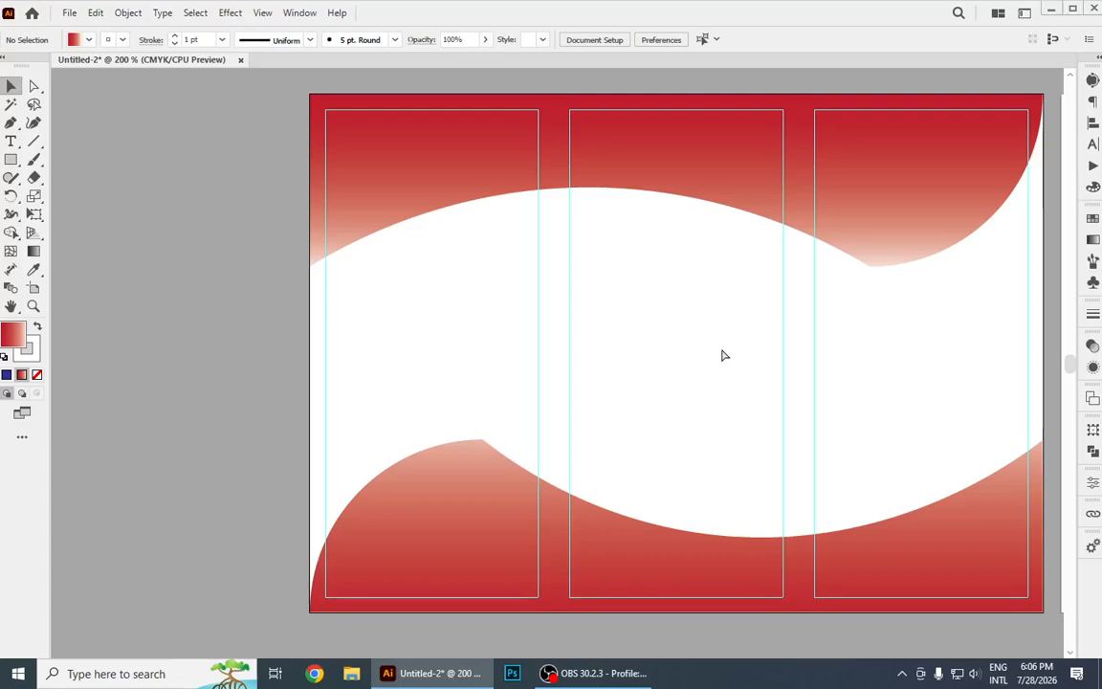
Undo all of the top wave's gradient edits back to its solid red fill and deselect it.
{"action": "key", "text": "ctrl+z"}
{"action": "key", "text": "ctrl+z"}
{"action": "key", "text": "ctrl+z"}
{"action": "key", "text": "ctrl+z"}
{"action": "key", "text": "ctrl+z"}
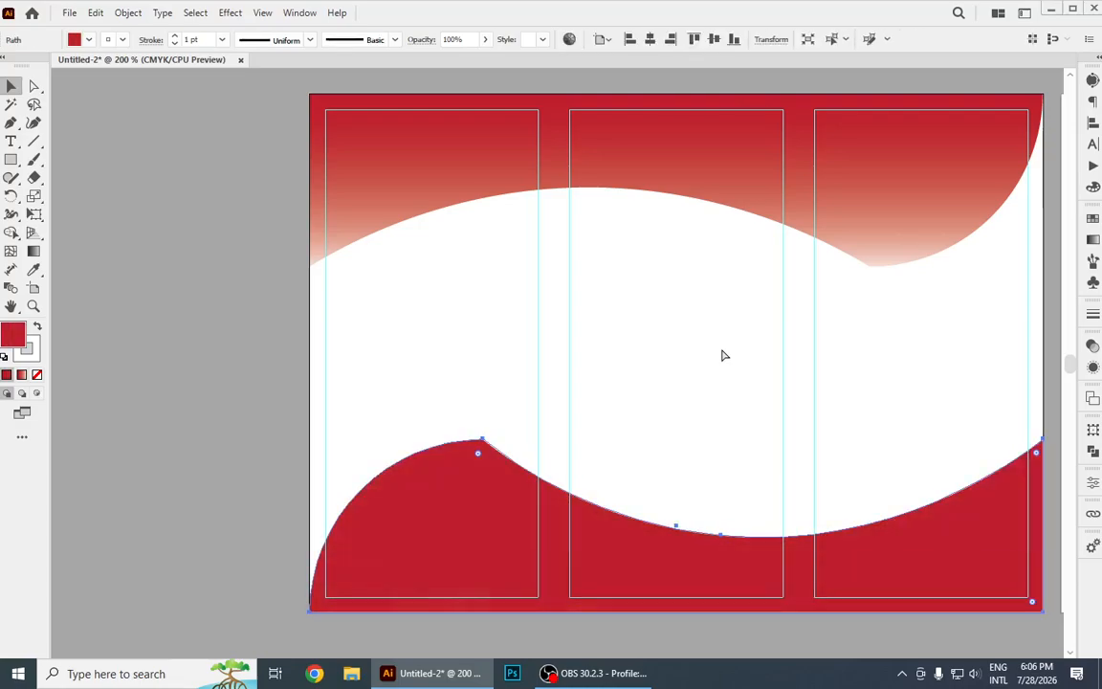
{"action": "key", "text": "ctrl+z"}
{"action": "key", "text": "ctrl+z"}
{"action": "key", "text": "ctrl+z"}
{"action": "key", "text": "ctrl+z"}
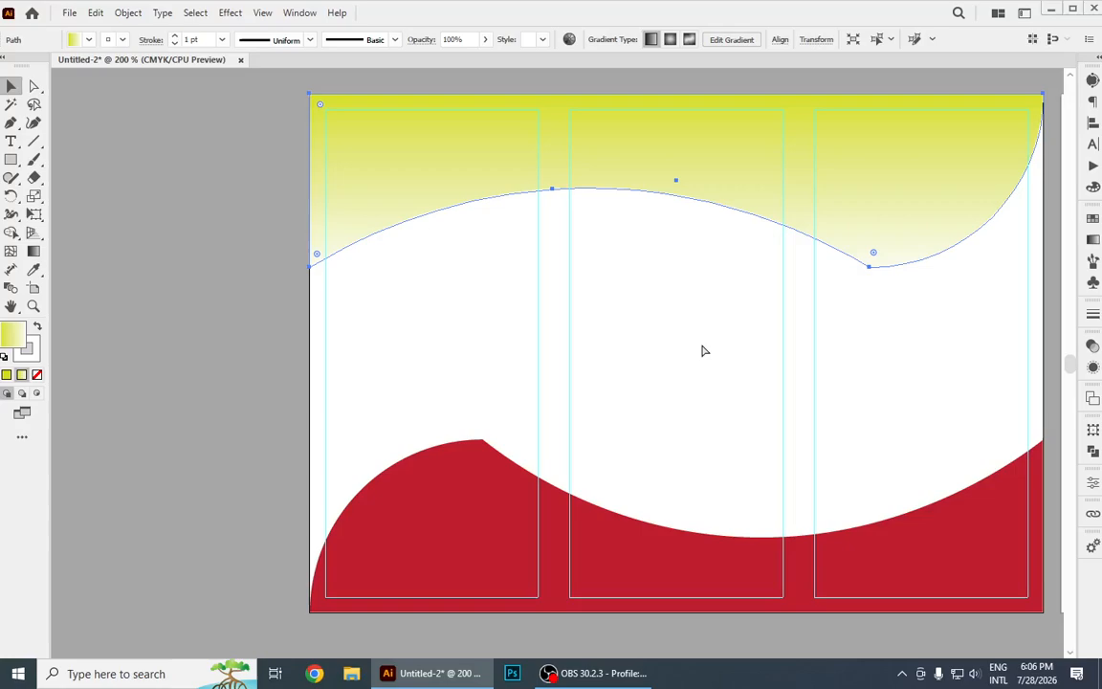
{"action": "key", "text": "ctrl+z"}
{"action": "key", "text": "ctrl+z"}
{"action": "key", "text": "ctrl+z"}
{"action": "key", "text": "ctrl+z"}
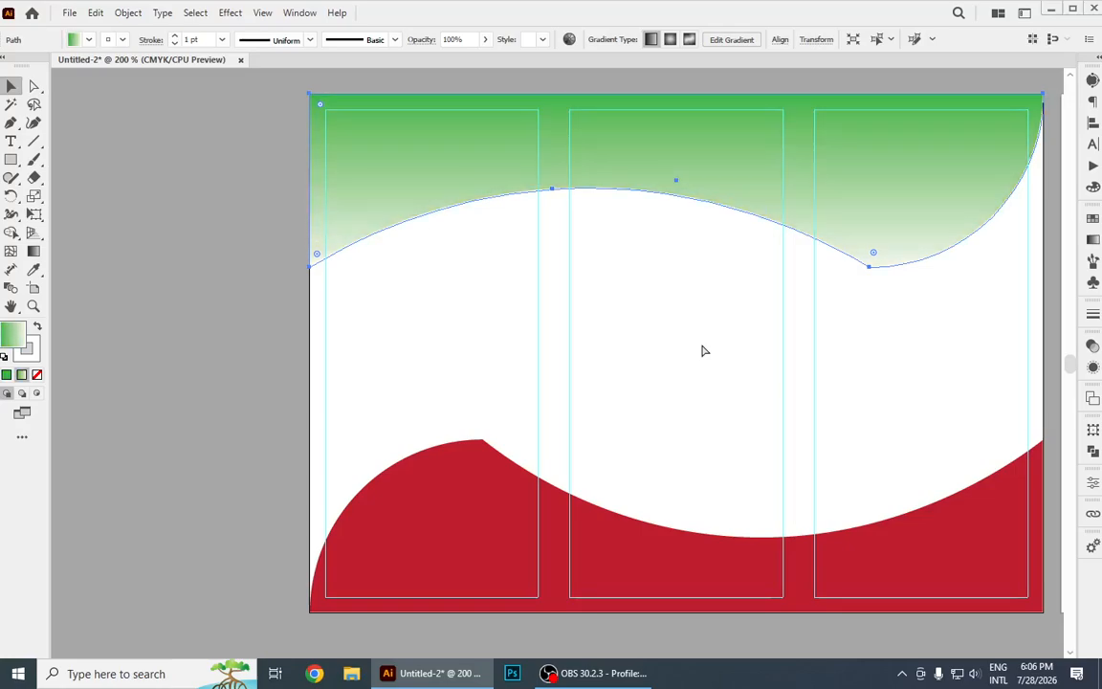
{"action": "key", "text": "ctrl+z"}
{"action": "key", "text": "ctrl+z"}
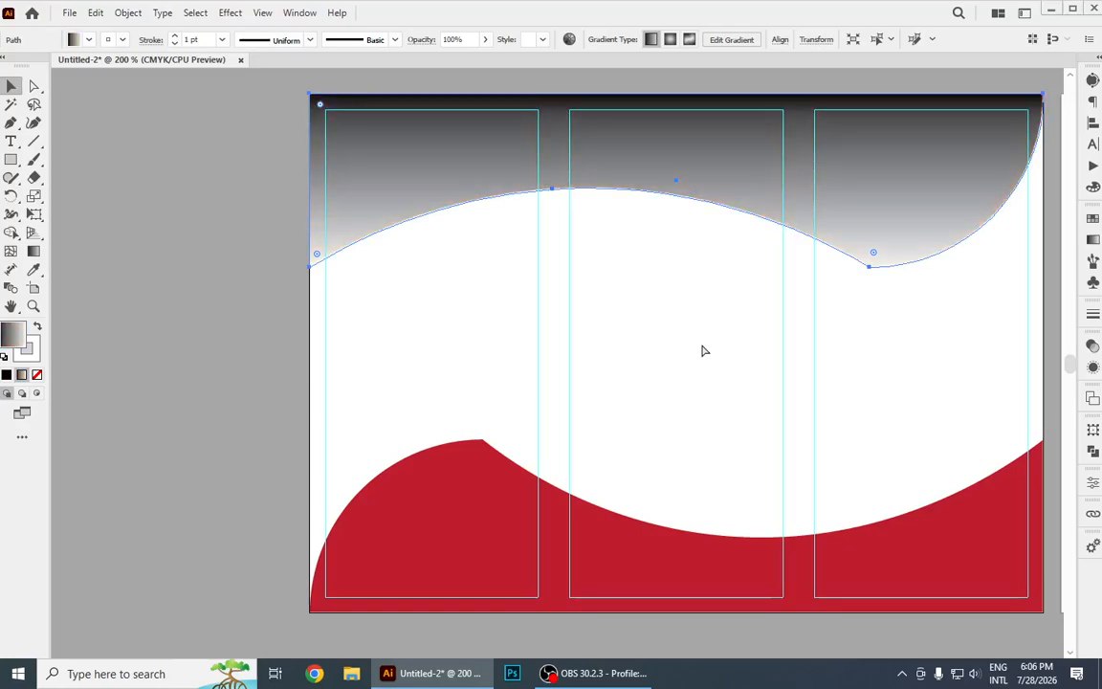
{"action": "key", "text": "ctrl+z"}
{"action": "key", "text": "ctrl+z"}
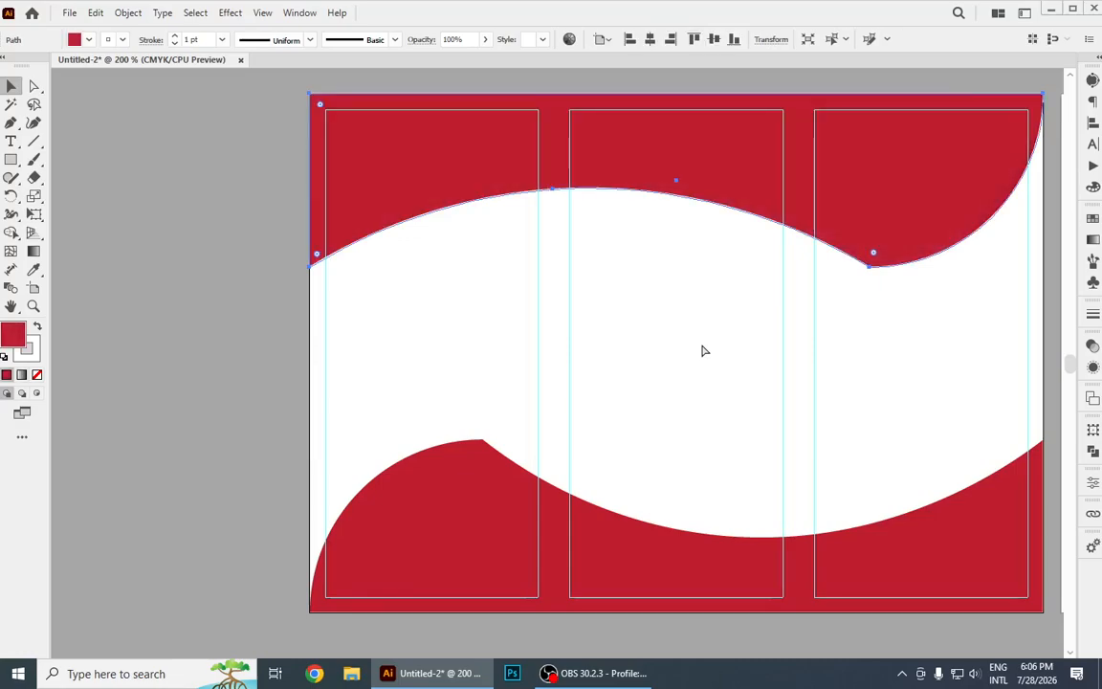
{"action": "left_click", "coordinate": [212, 258]}
{"action": "scroll", "coordinate": [884, 464], "scroll_direction": "right", "scroll_amount": 1}
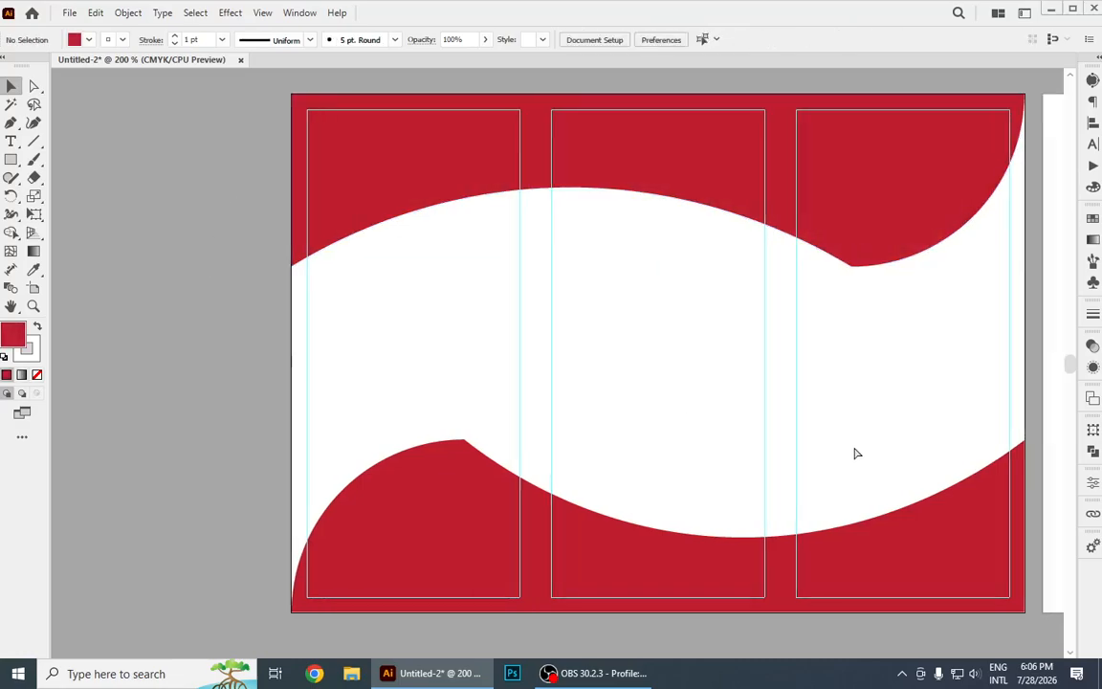
{"action": "left_click_drag", "start_coordinate": [855, 390], "coordinate": [756, 403]}
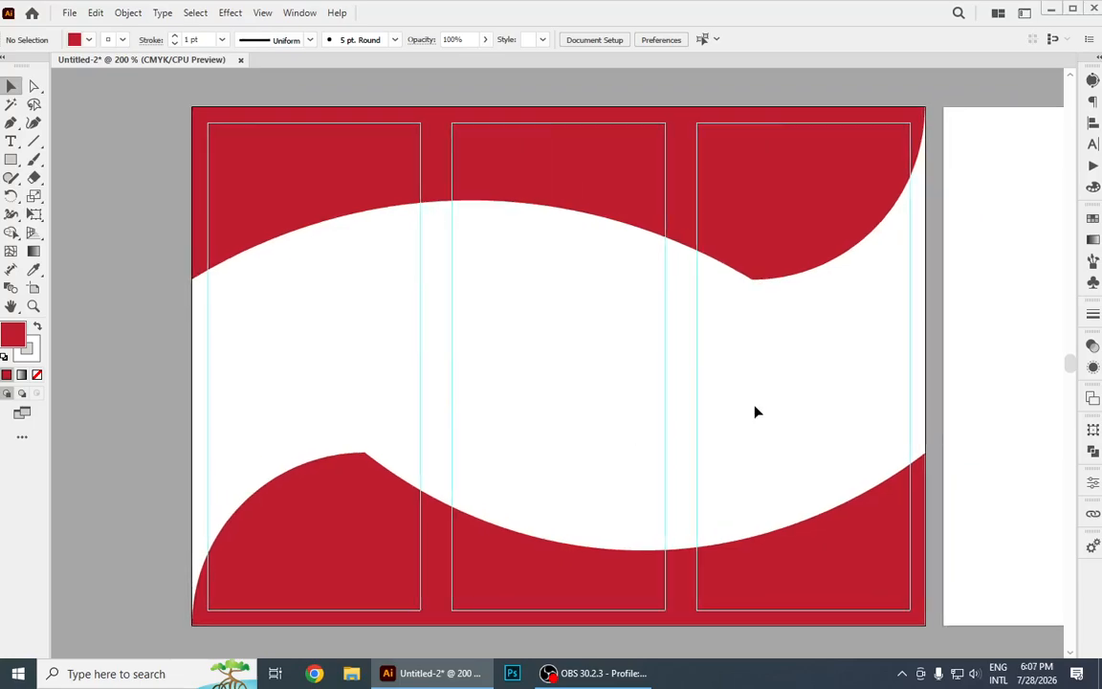
{"action": "left_click", "coordinate": [11, 140]}
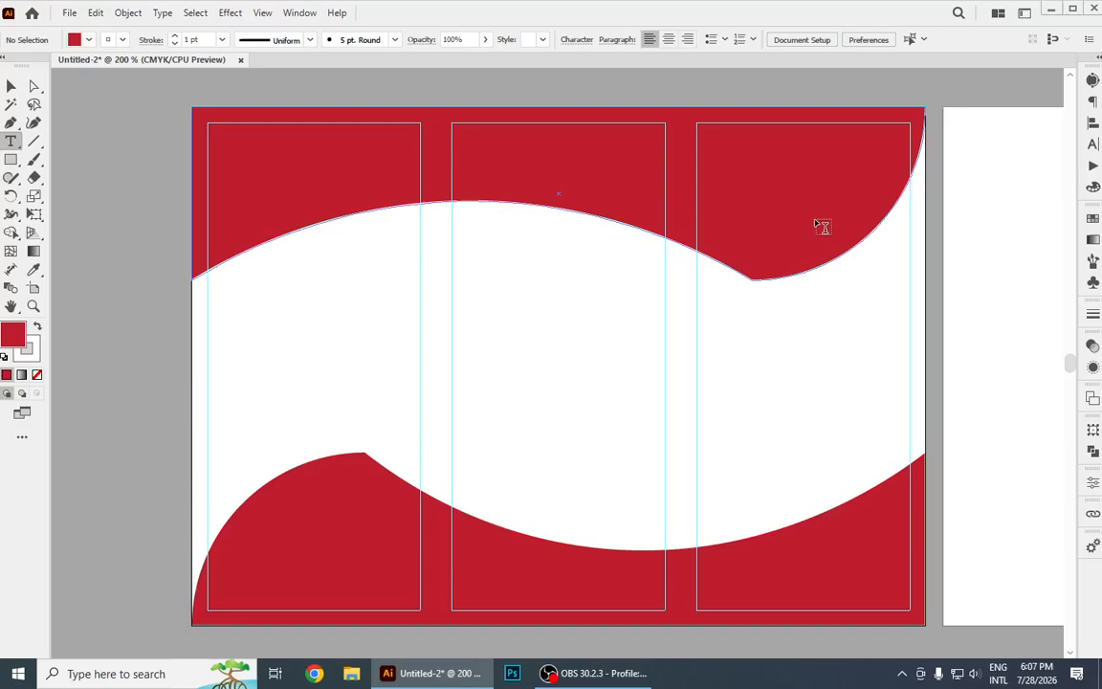
{"action": "key", "text": "p"}
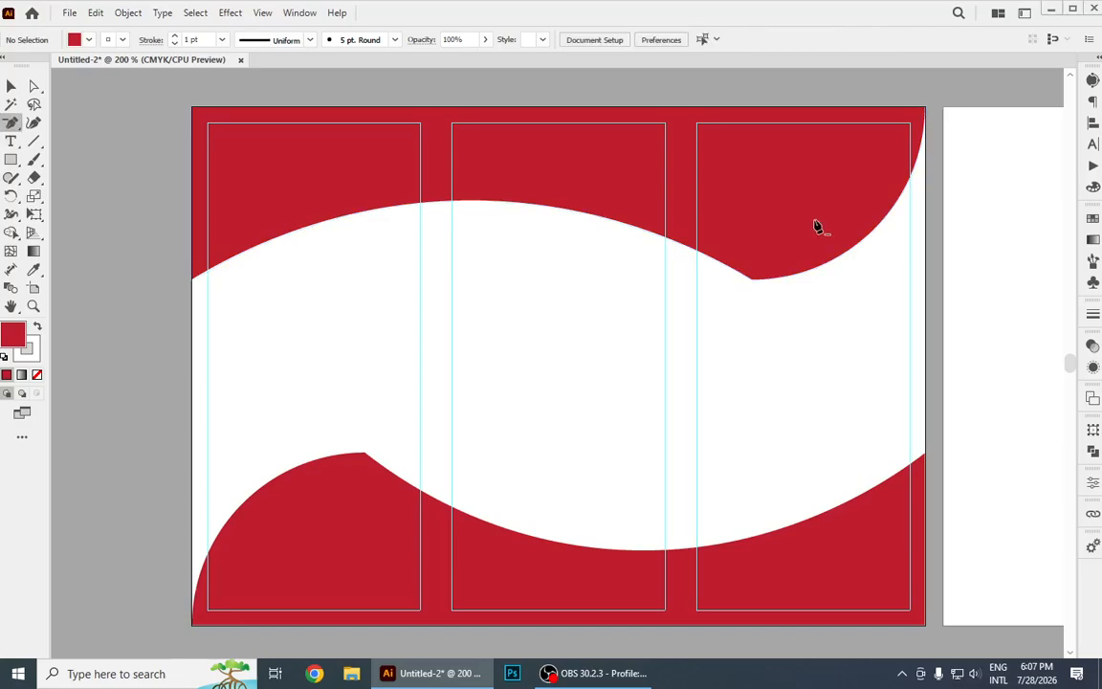
Try duplicating both red wave shapes without the guides onto the right artboard.
{"action": "key", "text": "ctrl+alt+0"}
{"action": "key", "text": "v"}
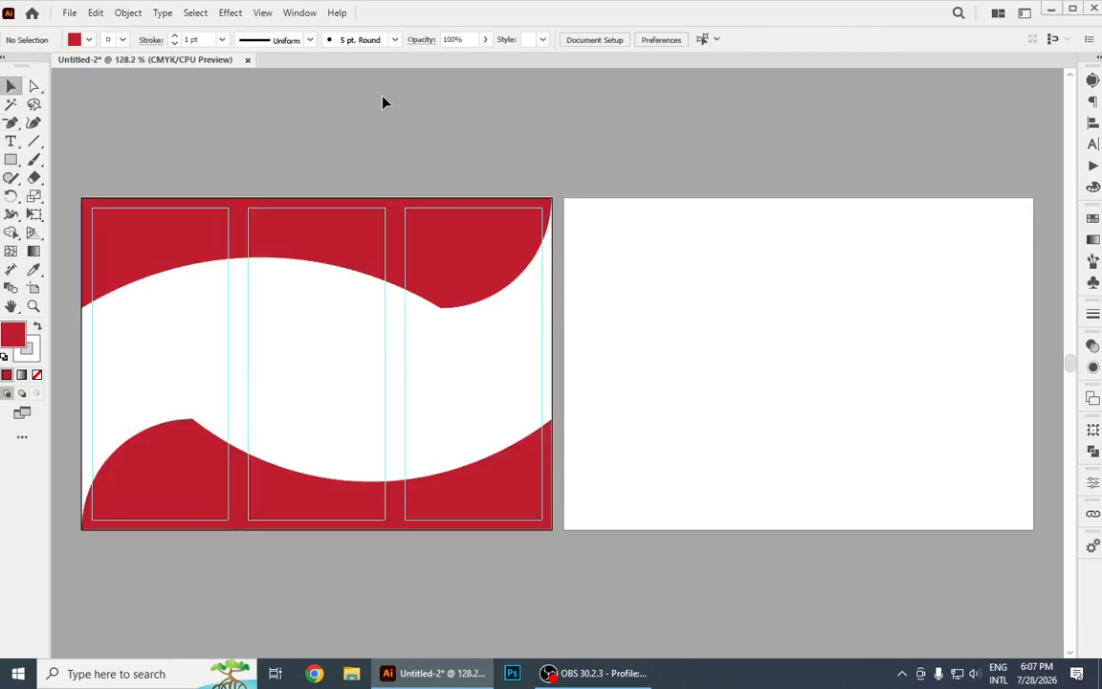
{"action": "left_click_drag", "start_coordinate": [114, 165], "coordinate": [497, 573]}
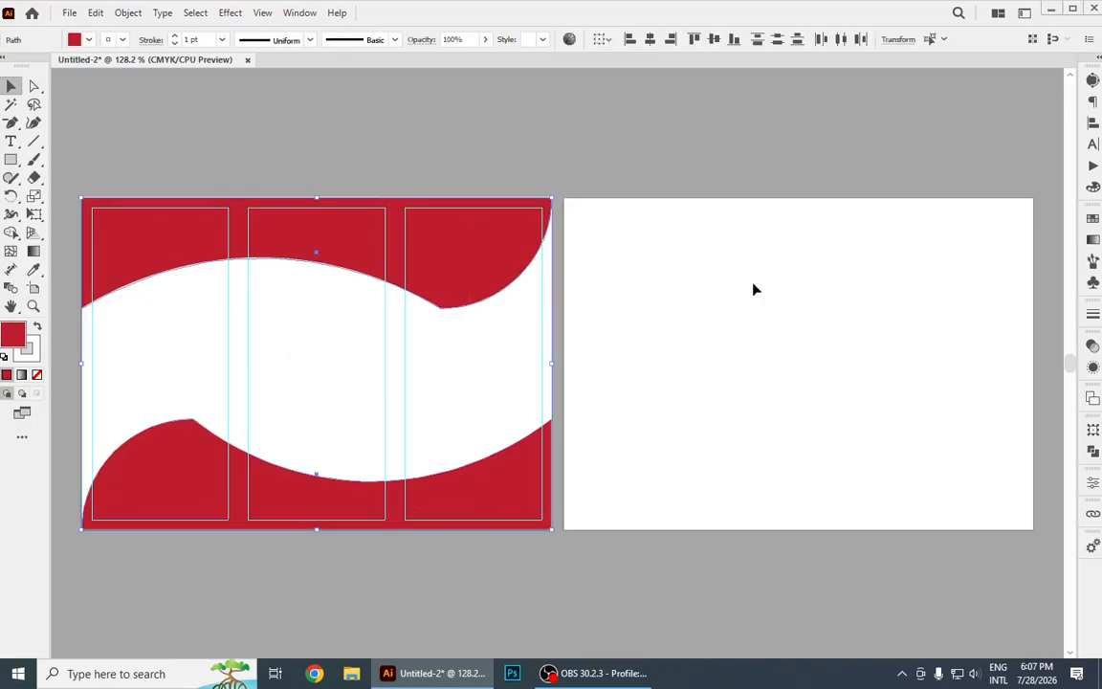
{"action": "left_click", "coordinate": [239, 150]}
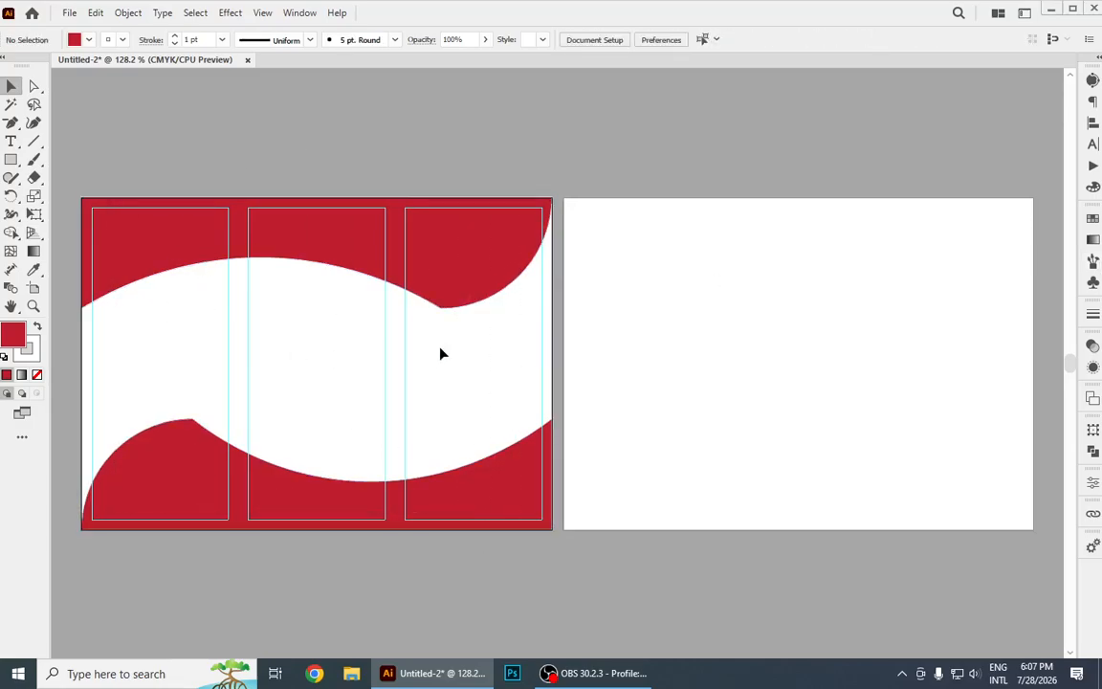
{"action": "left_click_drag", "start_coordinate": [111, 160], "coordinate": [297, 451]}
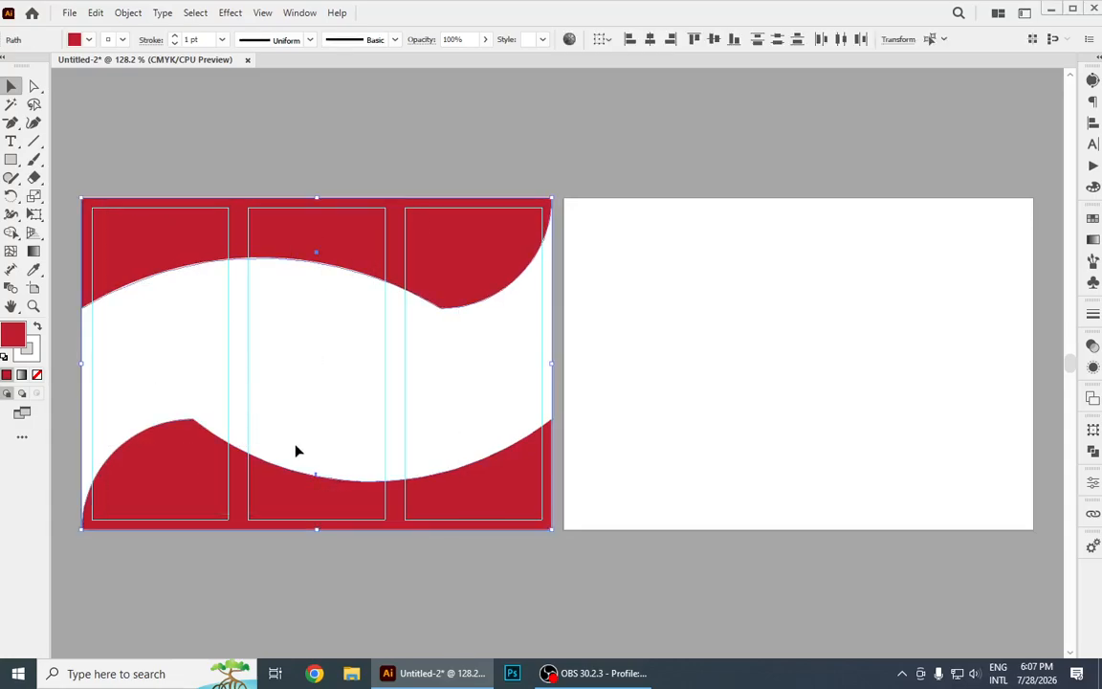
{"action": "left_click_drag", "start_coordinate": [285, 247], "coordinate": [772, 283]}
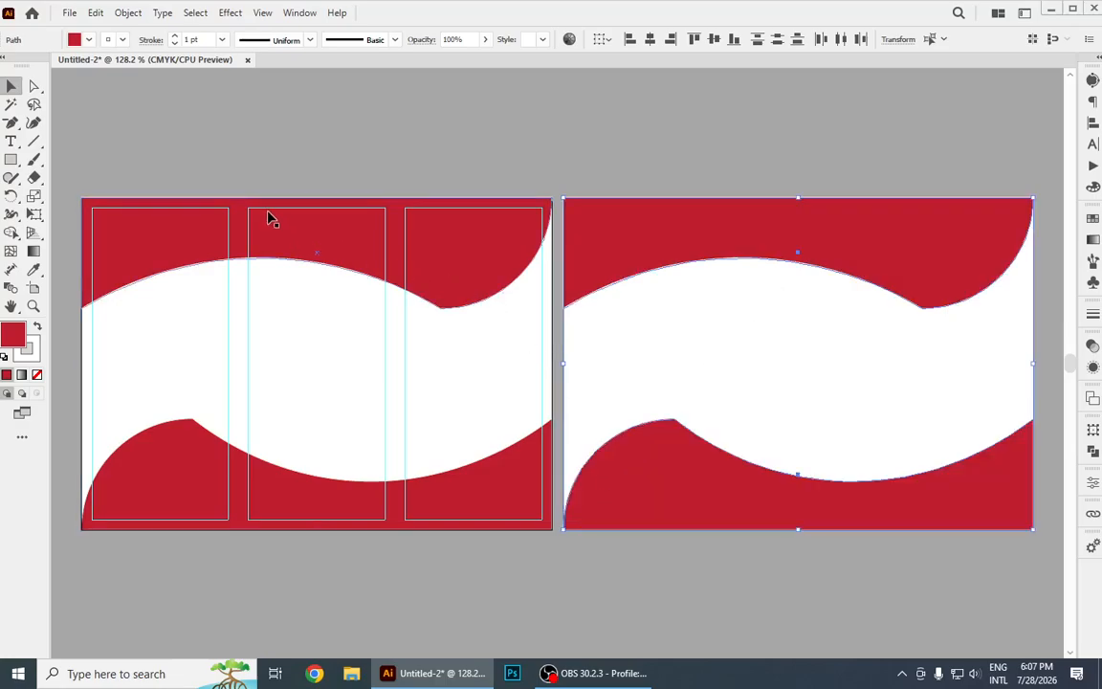
{"action": "key", "text": "ctrl+z"}
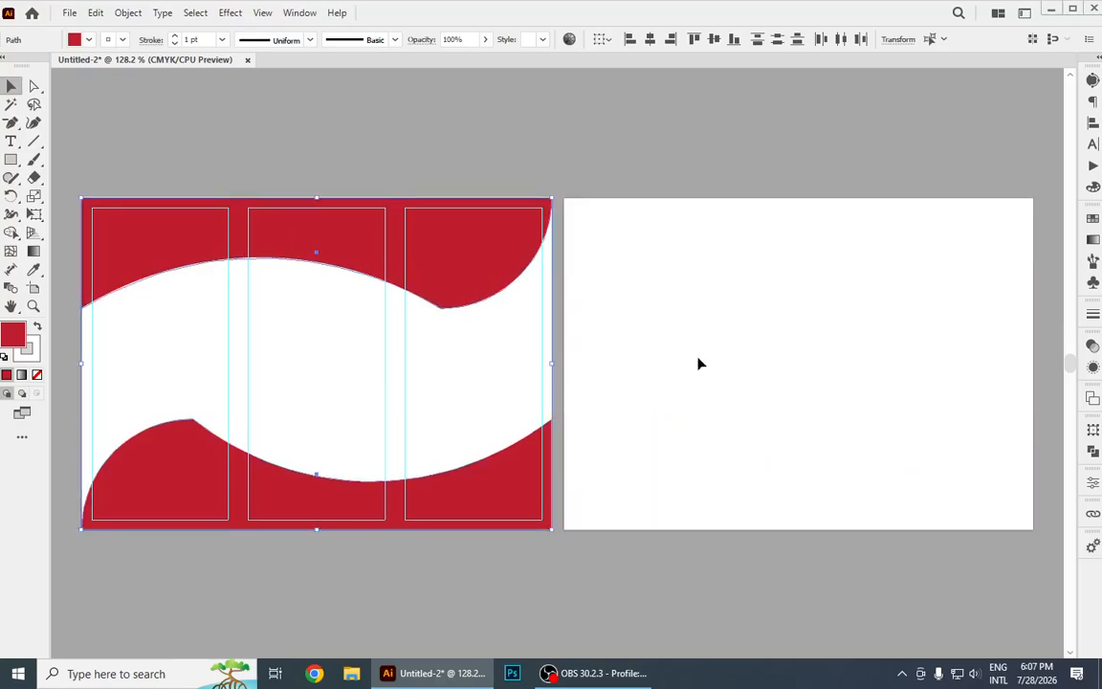
Unlock the guides to copy both red waves and the three panel guides onto the right artboard, and relock the guides.
{"action": "left_click", "coordinate": [698, 362]}
{"action": "right_click", "coordinate": [319, 204]}
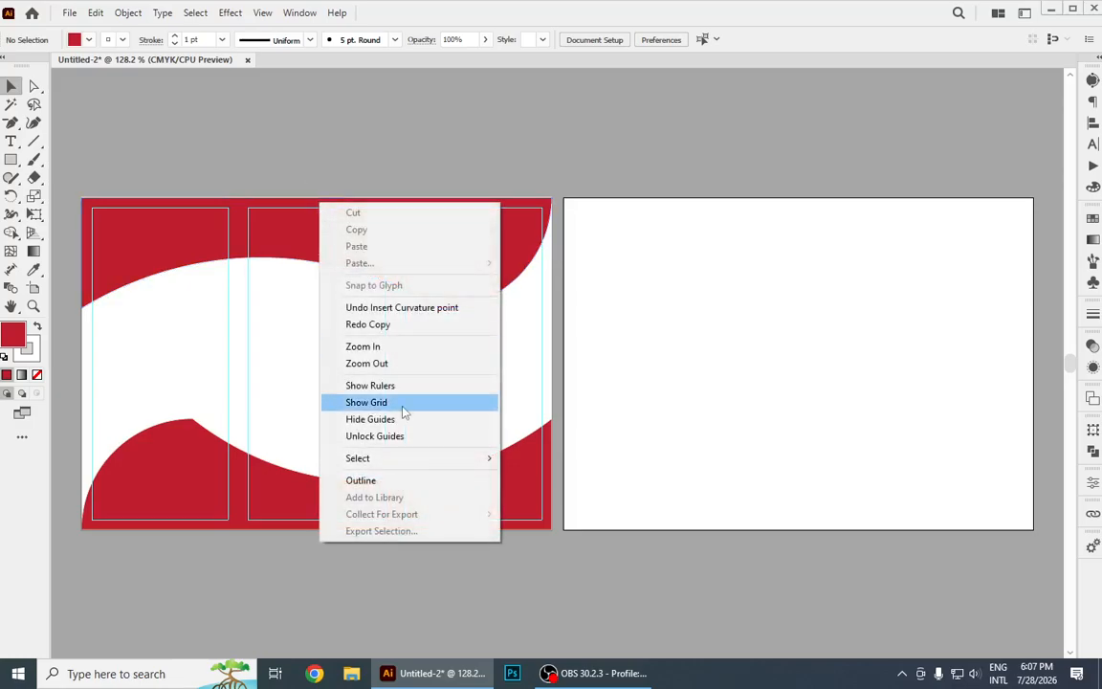
{"action": "left_click", "coordinate": [392, 436]}
{"action": "left_click_drag", "start_coordinate": [71, 172], "coordinate": [573, 609]}
{"action": "left_click_drag", "start_coordinate": [297, 416], "coordinate": [765, 413]}
{"action": "left_click", "coordinate": [606, 587]}
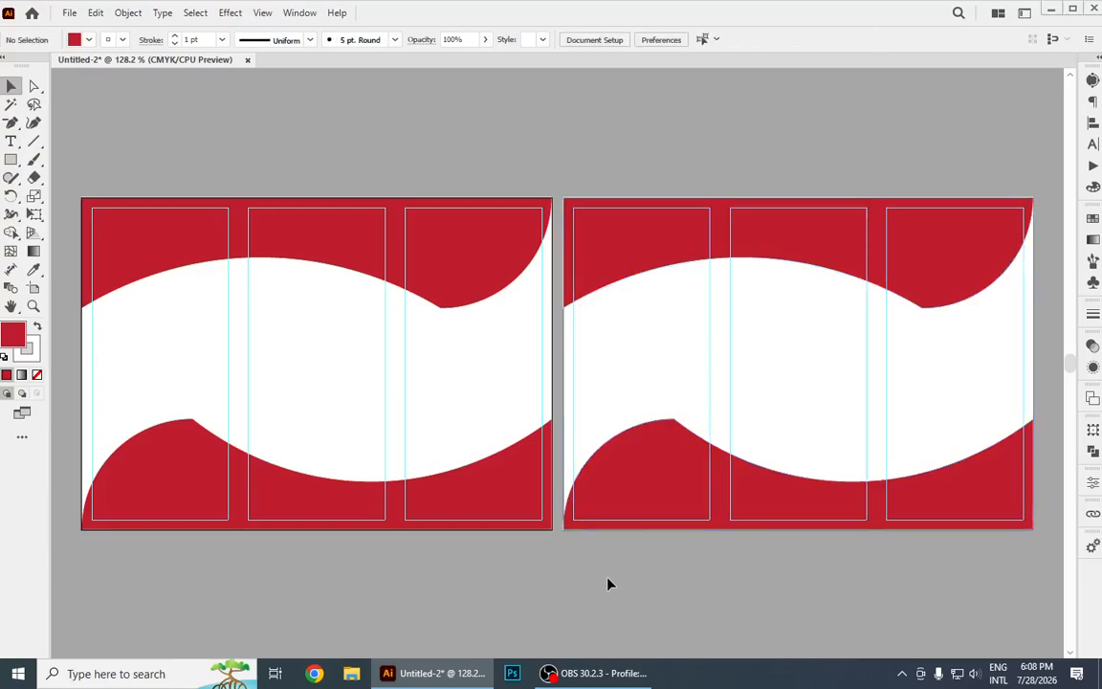
{"action": "right_click", "coordinate": [500, 362]}
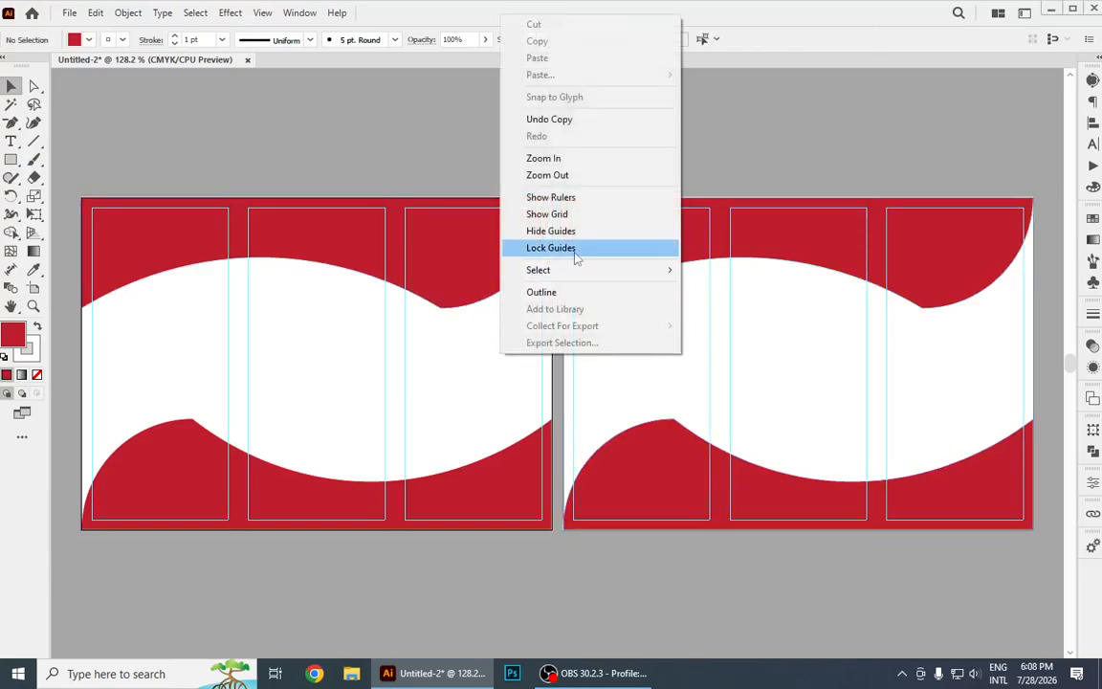
{"action": "left_click", "coordinate": [542, 247]}
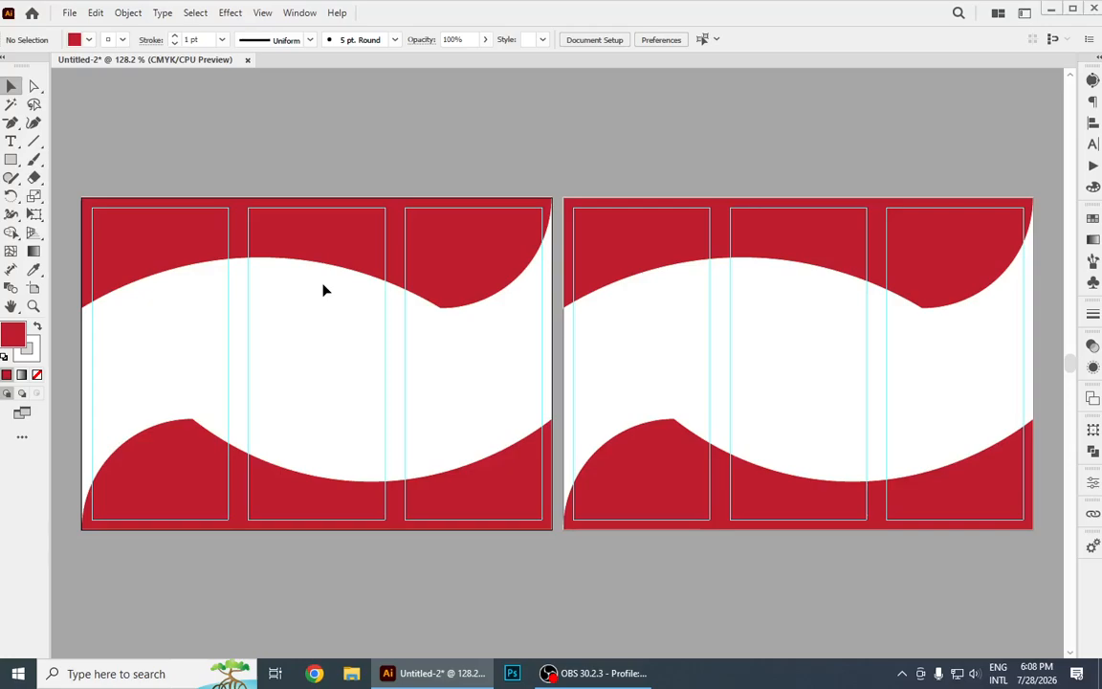
{"action": "left_click", "coordinate": [11, 142]}
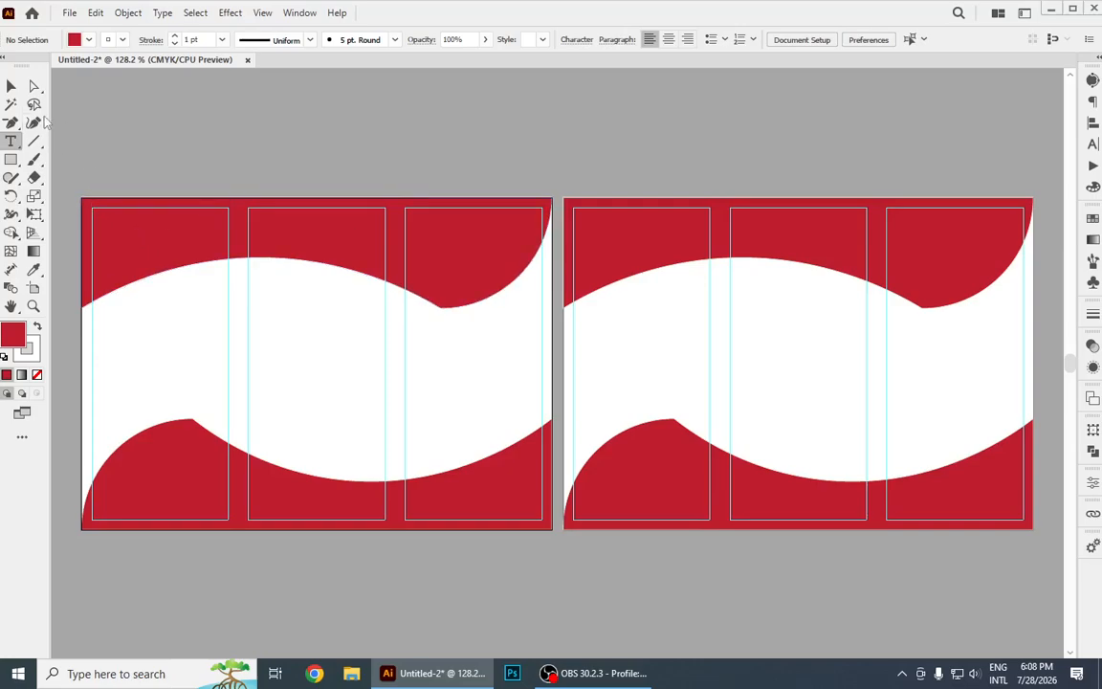
{"action": "left_click", "coordinate": [12, 86]}
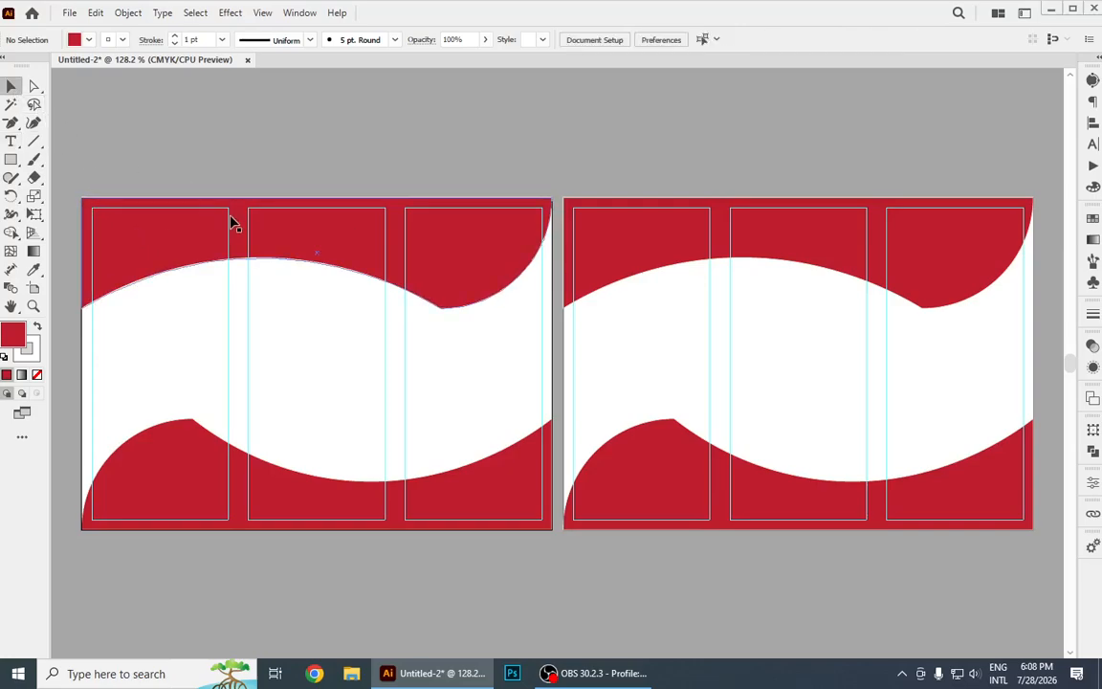